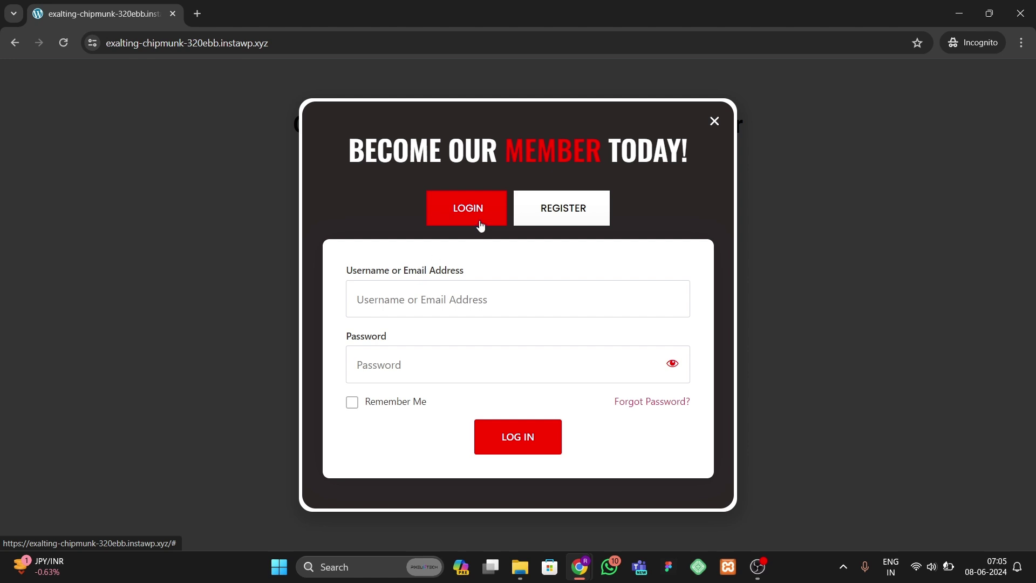
# Submit a new member registration from the popup's REGISTER tab with username, e-mail and password.
pyautogui.click(555, 218)
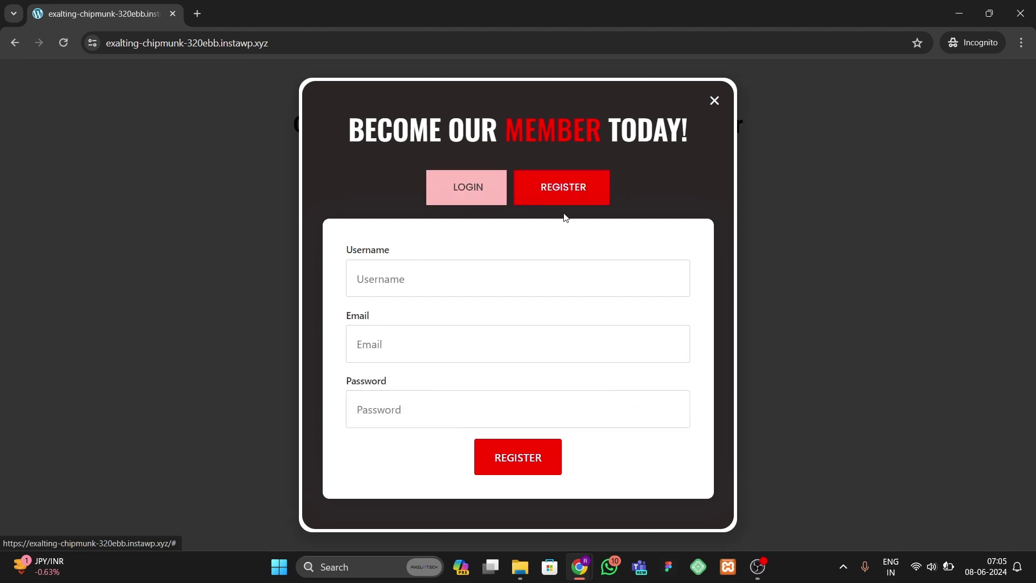
pyautogui.click(411, 277)
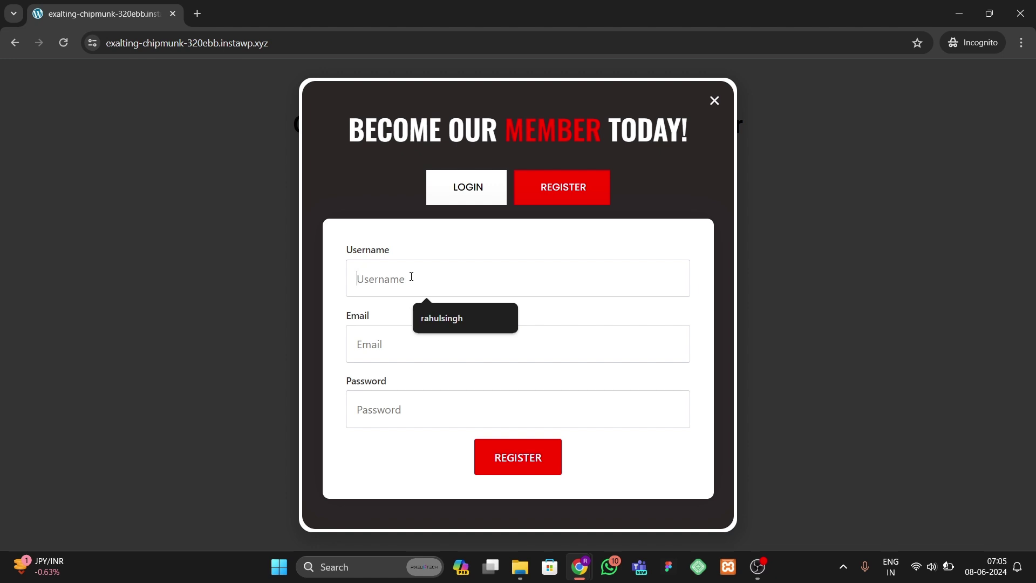
pyautogui.write('adam')
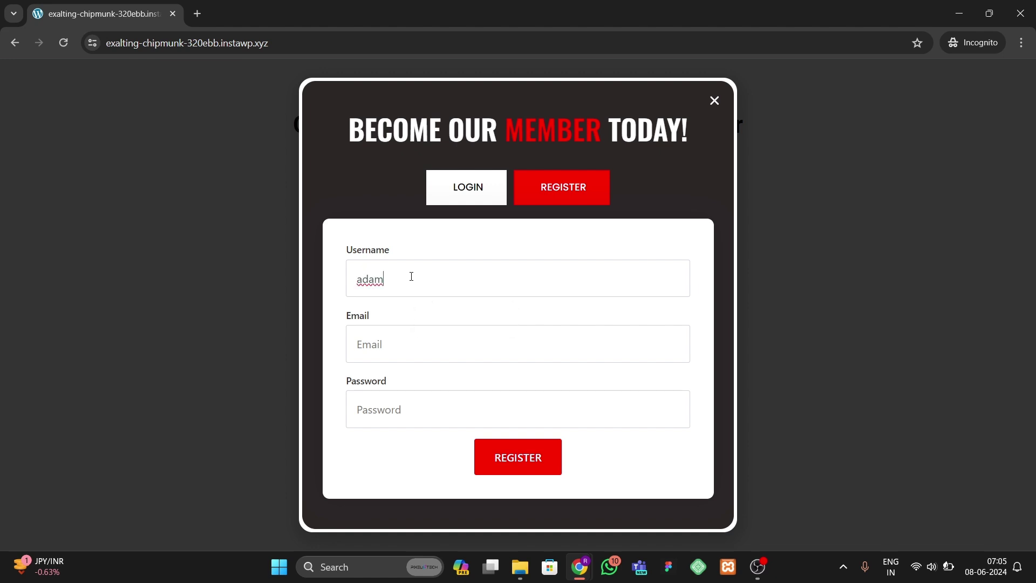
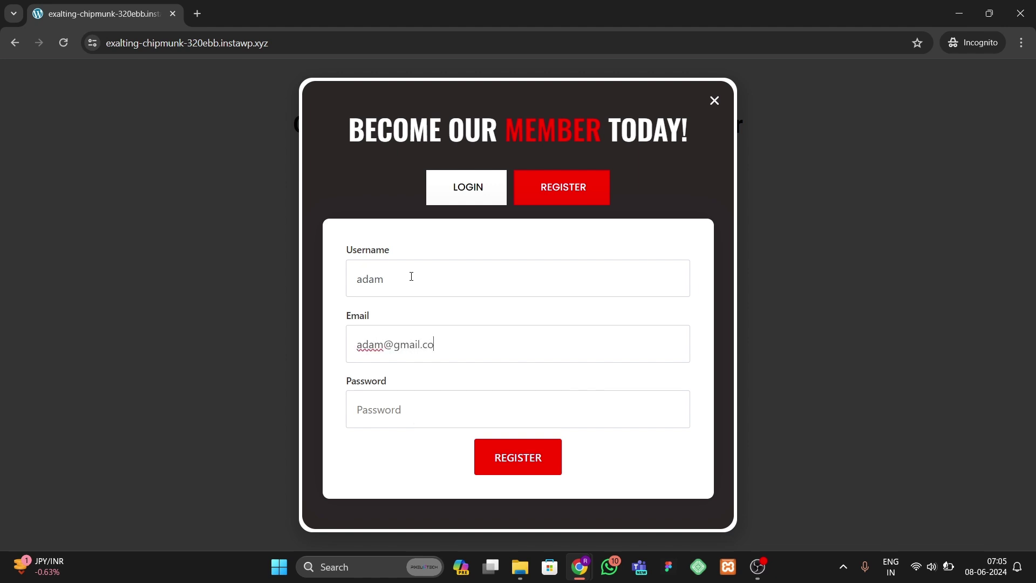
pyautogui.press('Tab')
pyautogui.write('a')
pyautogui.click(537, 458)
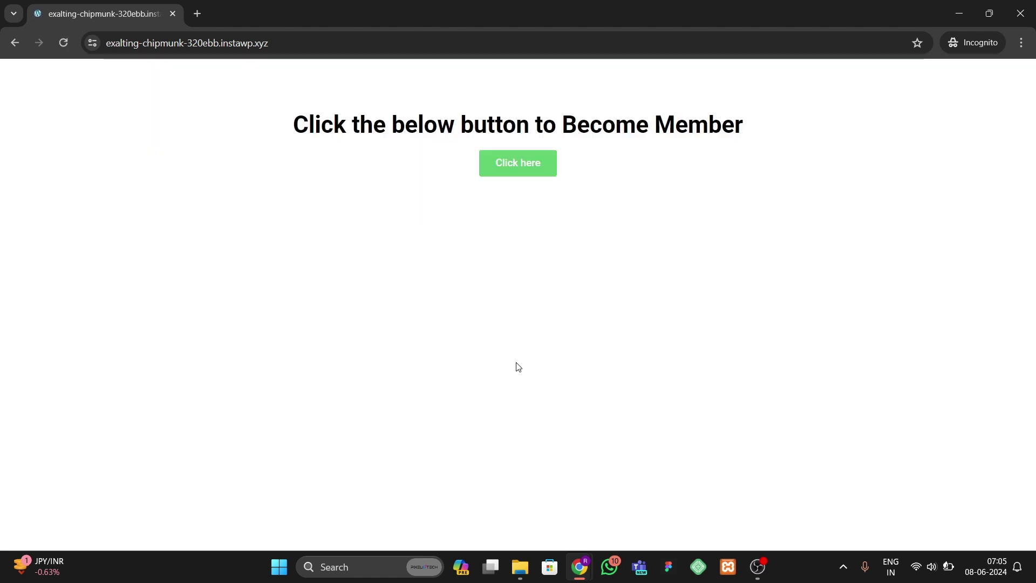
# Switch to the admin browser window and go to the Dashboard home.
pyautogui.moveTo(579, 566)
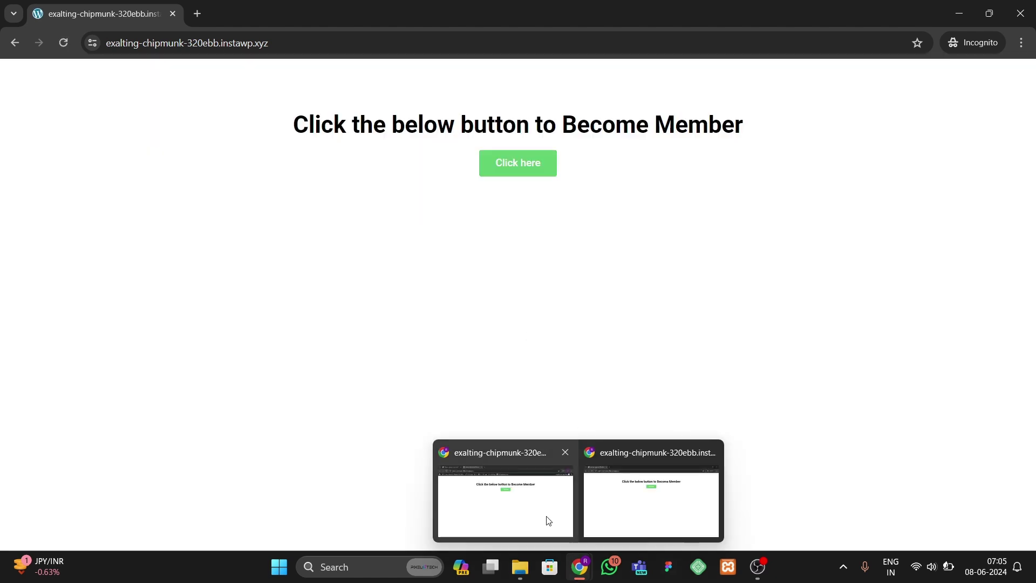
pyautogui.click(549, 520)
pyautogui.click(110, 16)
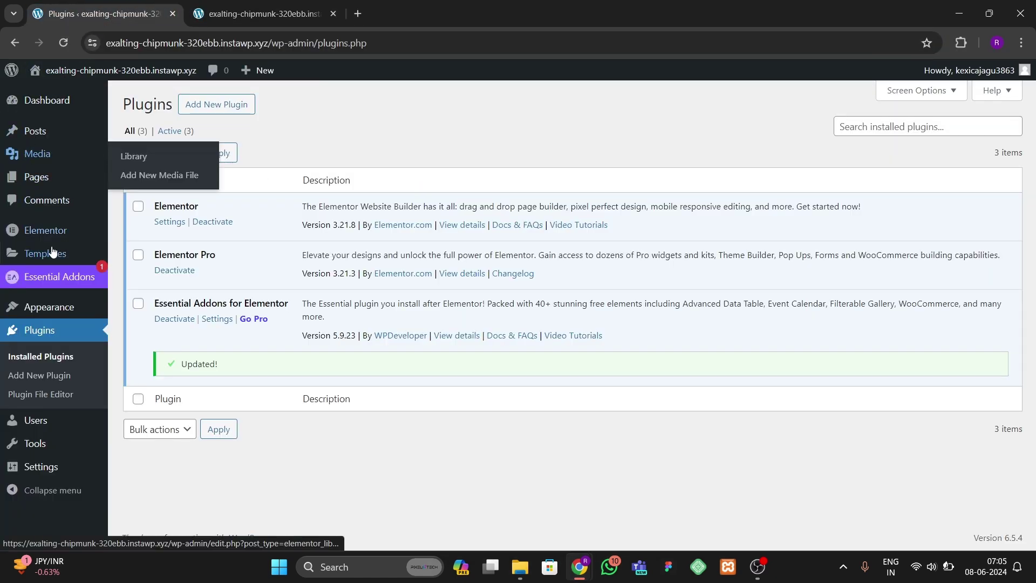
pyautogui.moveTo(68, 100)
pyautogui.click(144, 102)
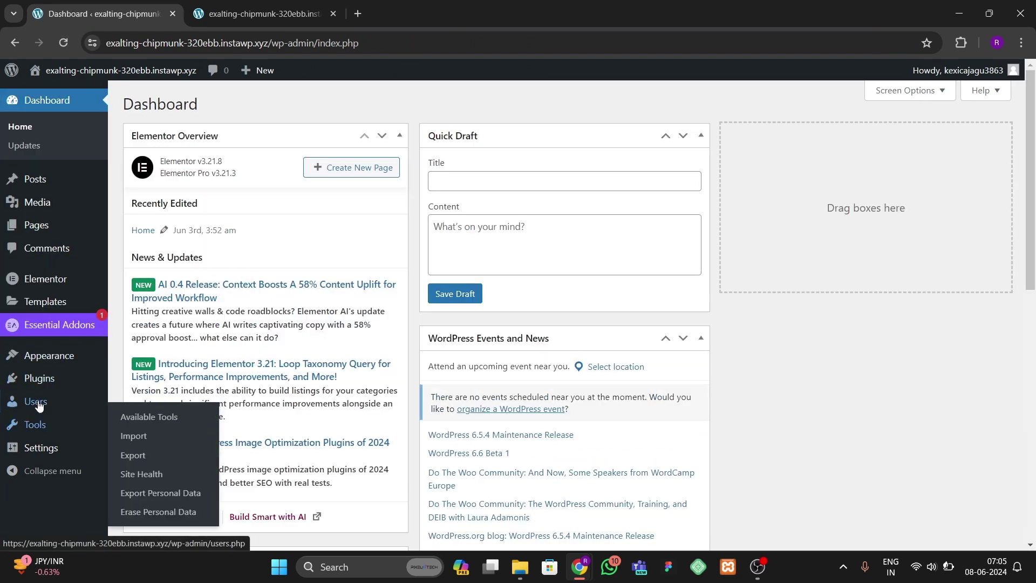
# Check the new subscriber under Users > All Users, then return to the private site window.
pyautogui.moveTo(28, 404)
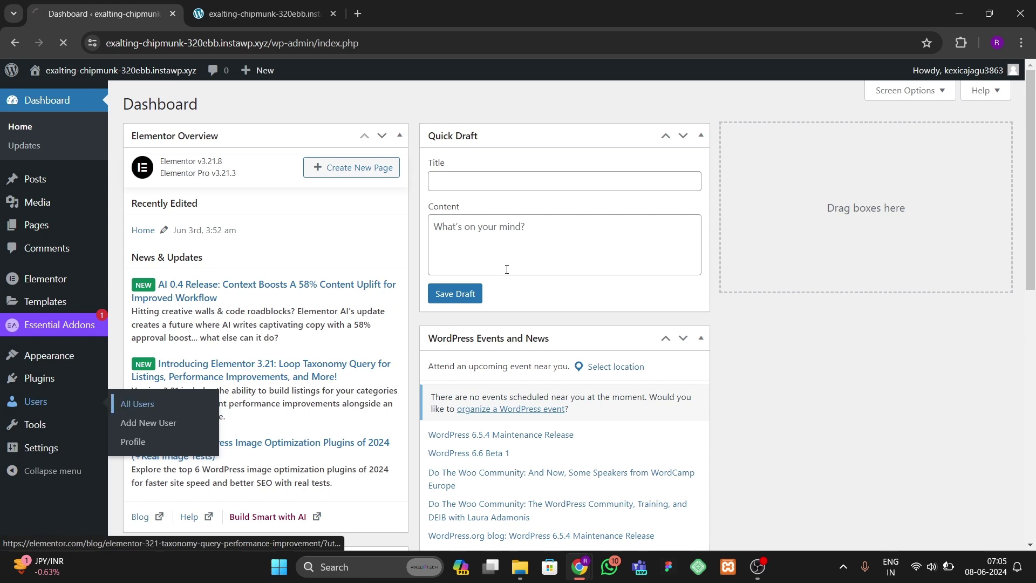
pyautogui.click(122, 404)
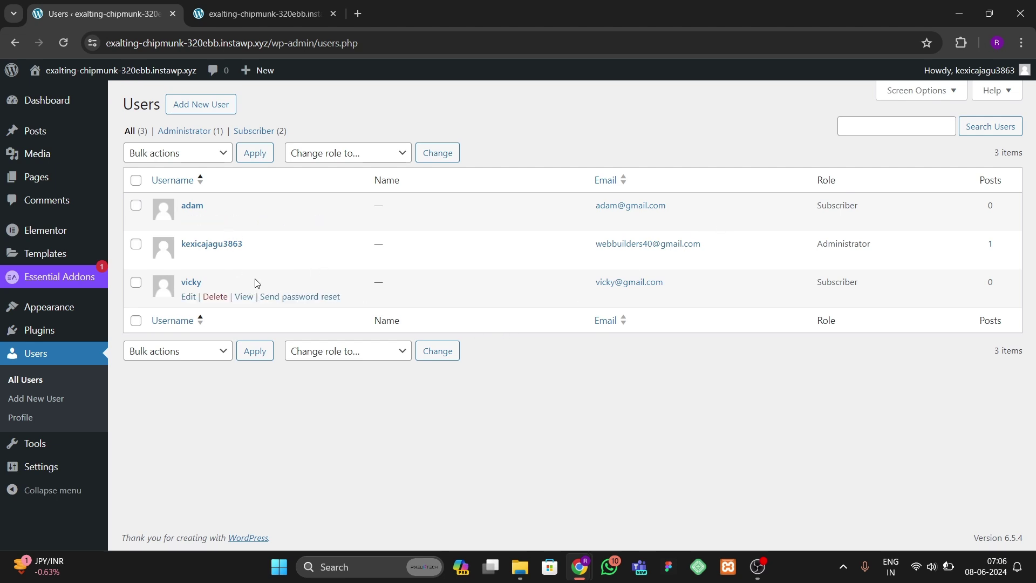
pyautogui.click(237, 9)
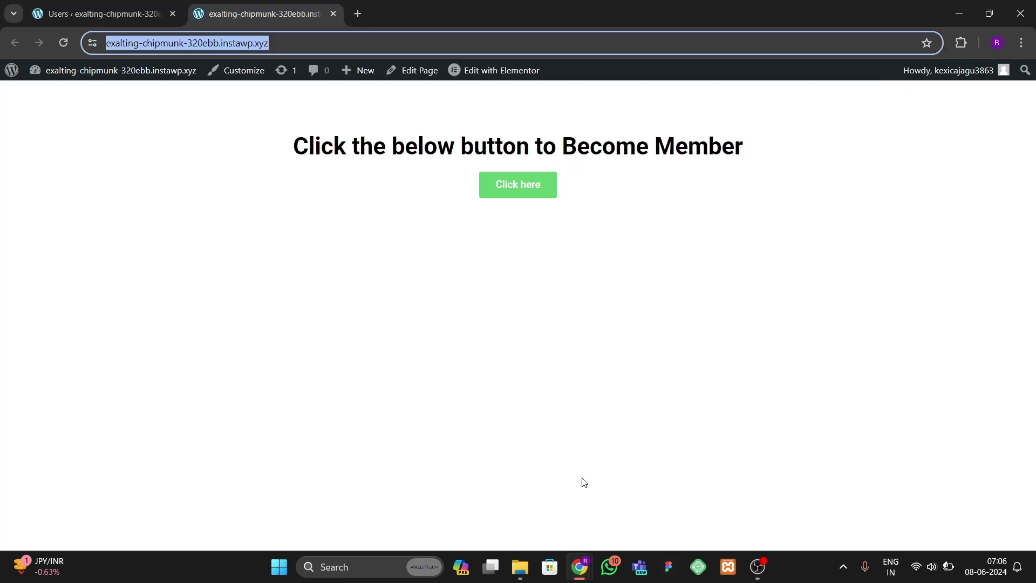
pyautogui.moveTo(581, 564)
pyautogui.click(620, 485)
# Reopen the membership popup, check the success message on its REGISTER side, and close it.
pyautogui.click(519, 163)
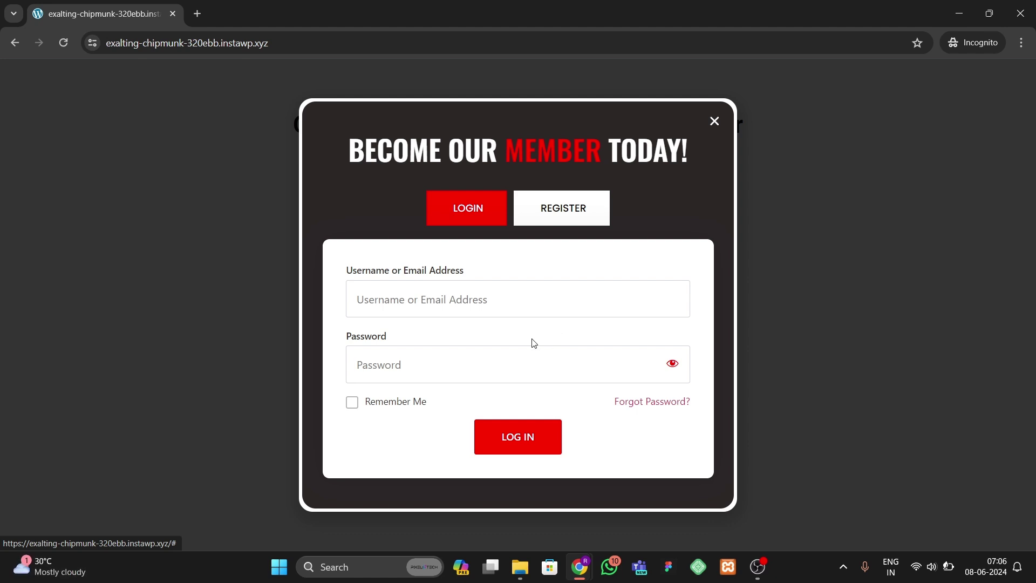
pyautogui.click(585, 212)
pyautogui.scroll(-1, 515, 340)
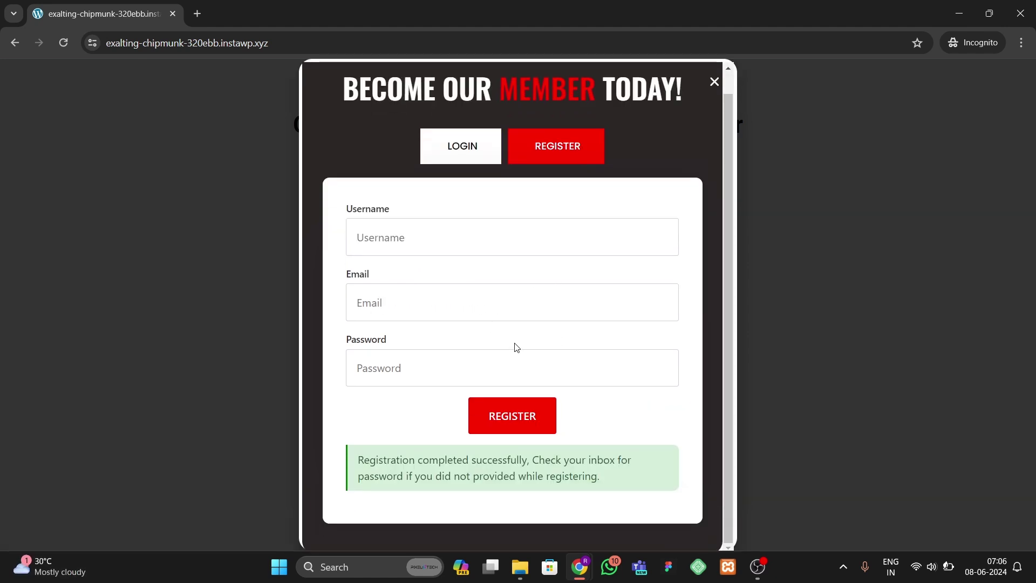
pyautogui.scroll(1, 513, 347)
pyautogui.click(714, 81)
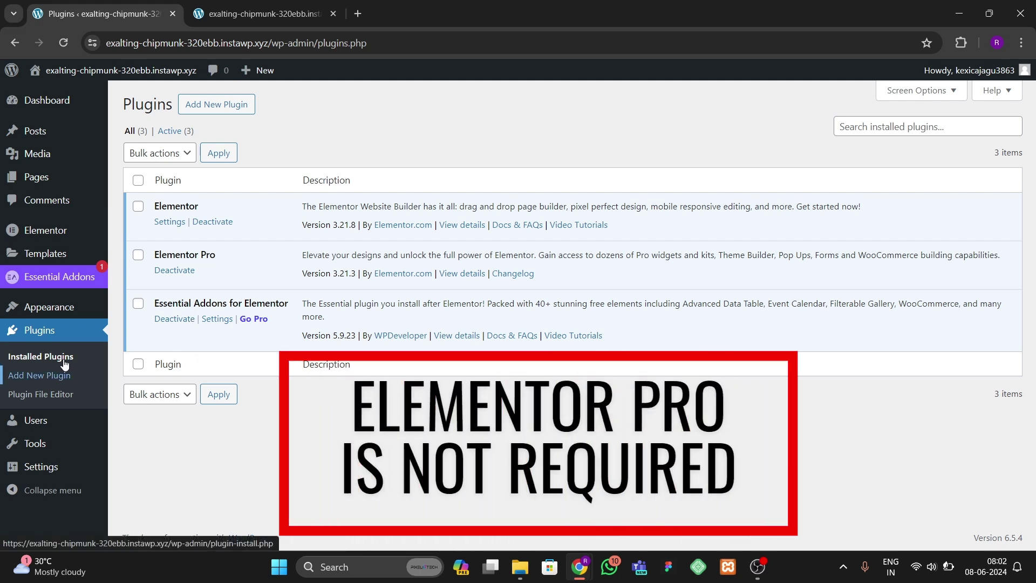
# Confirm on Appearance > Themes that Hello Elementor is the active theme.
pyautogui.moveTo(51, 307)
pyautogui.click(136, 314)
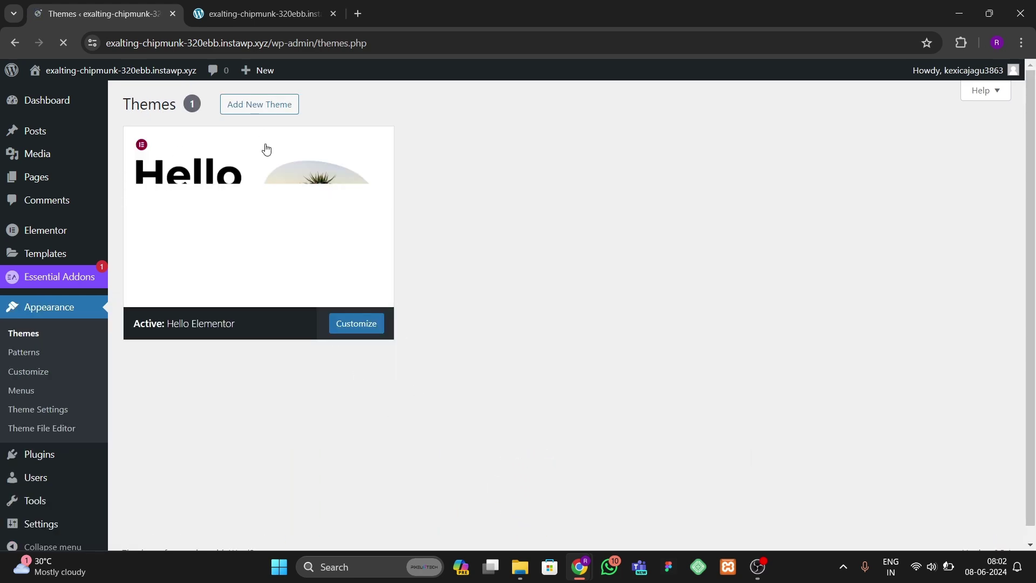
pyautogui.click(254, 294)
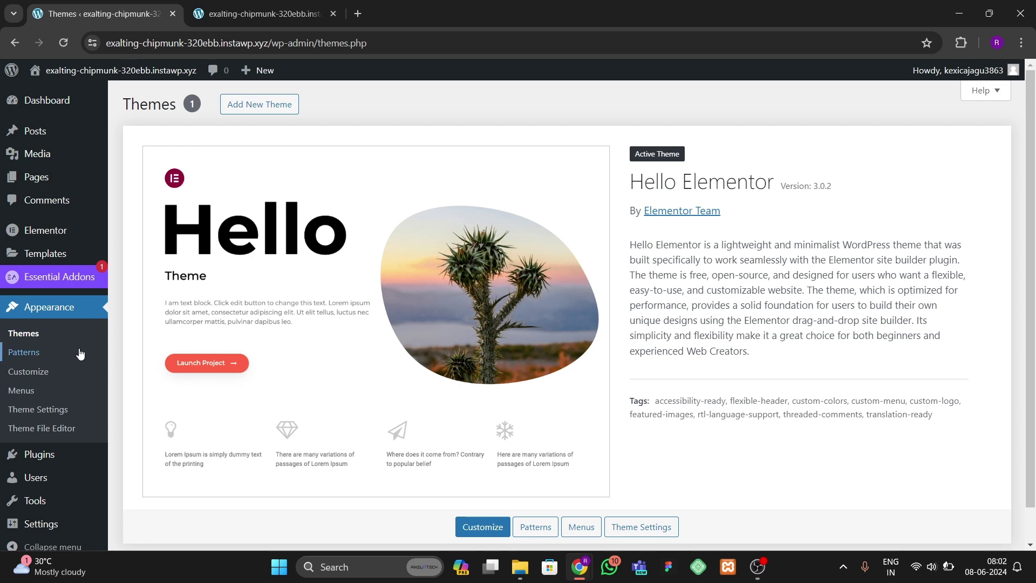
pyautogui.scroll(-1, 74, 405)
pyautogui.scroll(1, 75, 405)
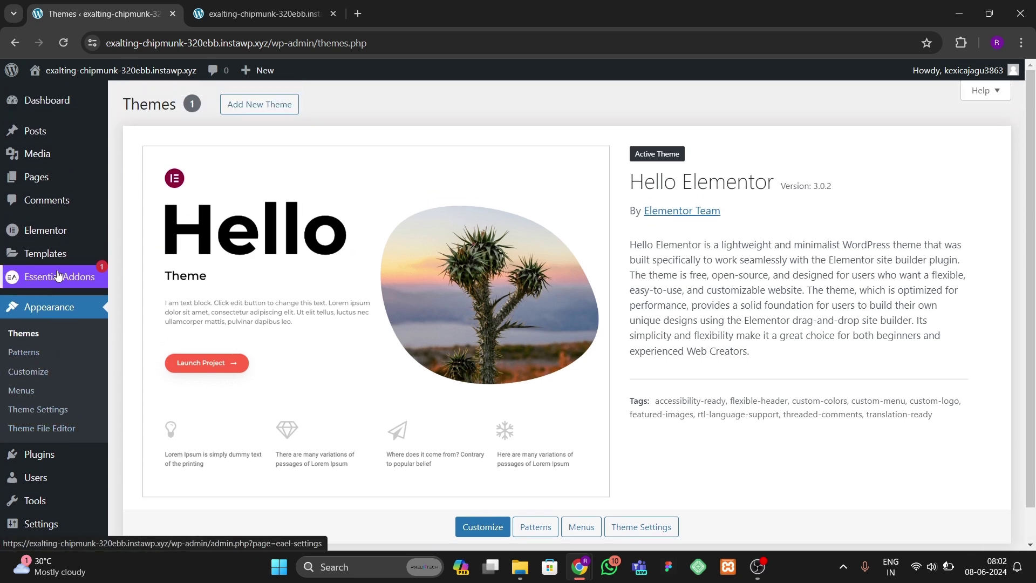
pyautogui.moveTo(59, 260)
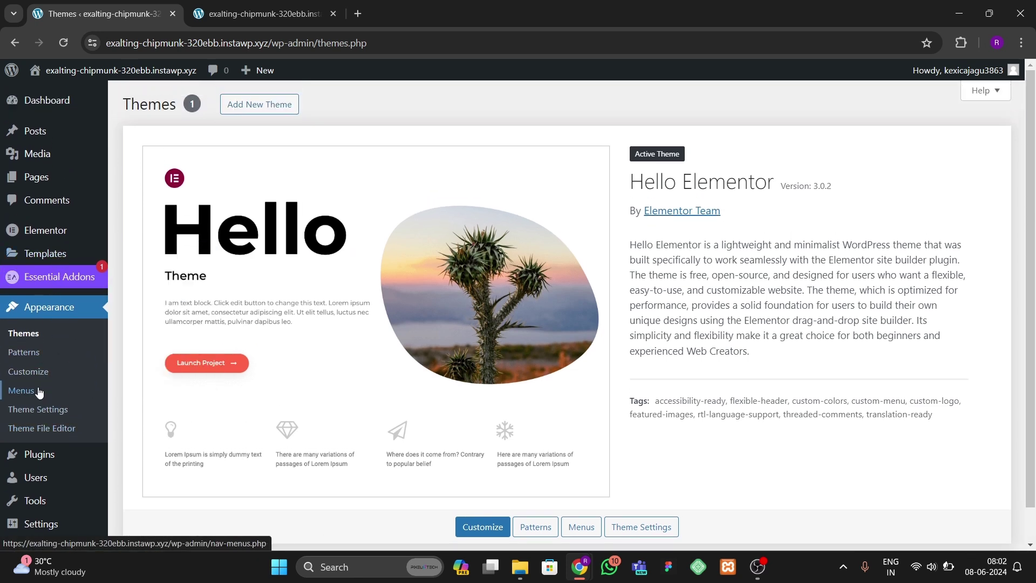
pyautogui.scroll(-1, 34, 470)
pyautogui.scroll(1, 33, 454)
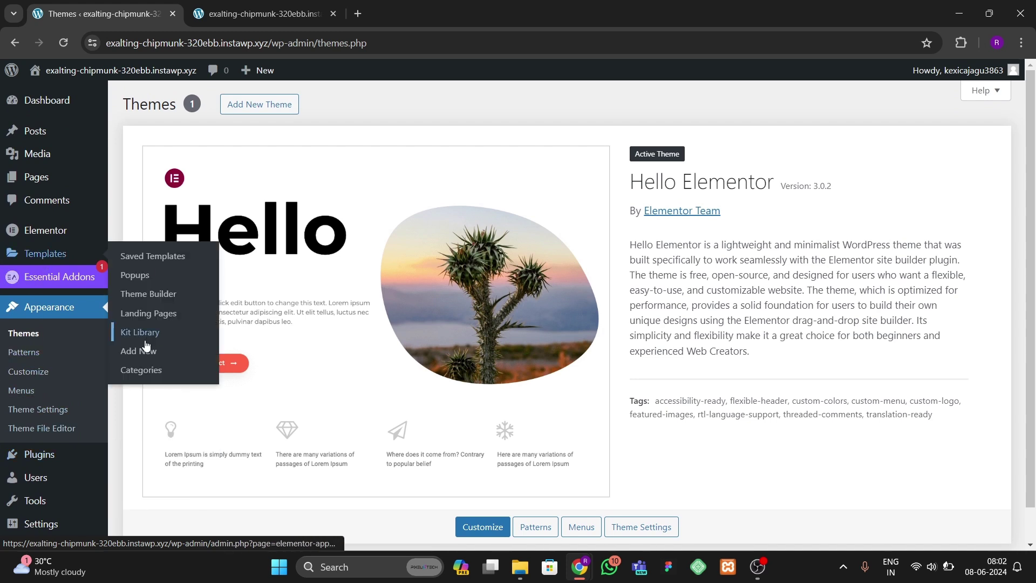
# Open Templates > Popups in a new tab, then return to the front-page tab.
pyautogui.rightClick(135, 275)
pyautogui.click(165, 290)
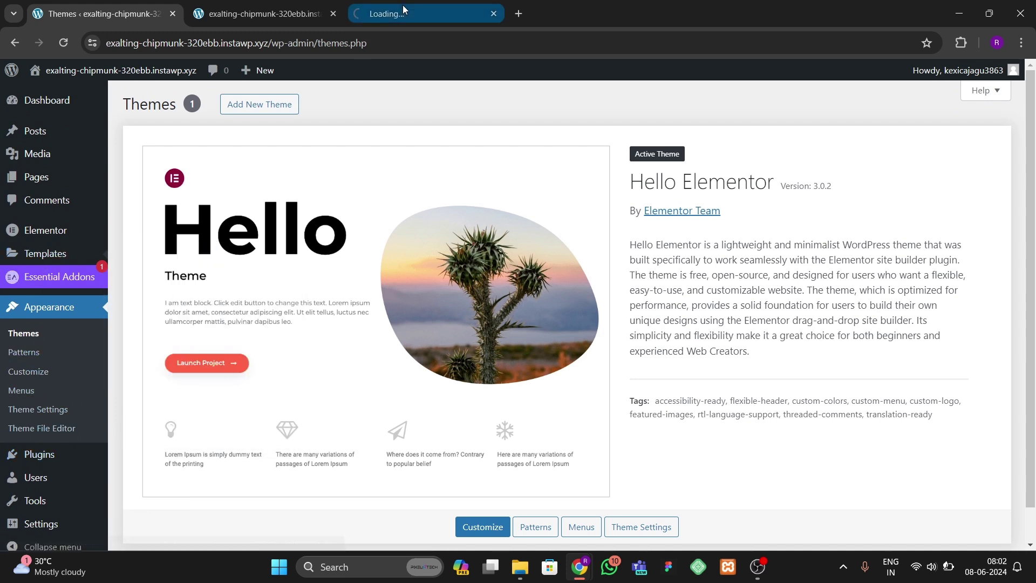
pyautogui.click(386, 14)
pyautogui.click(271, 21)
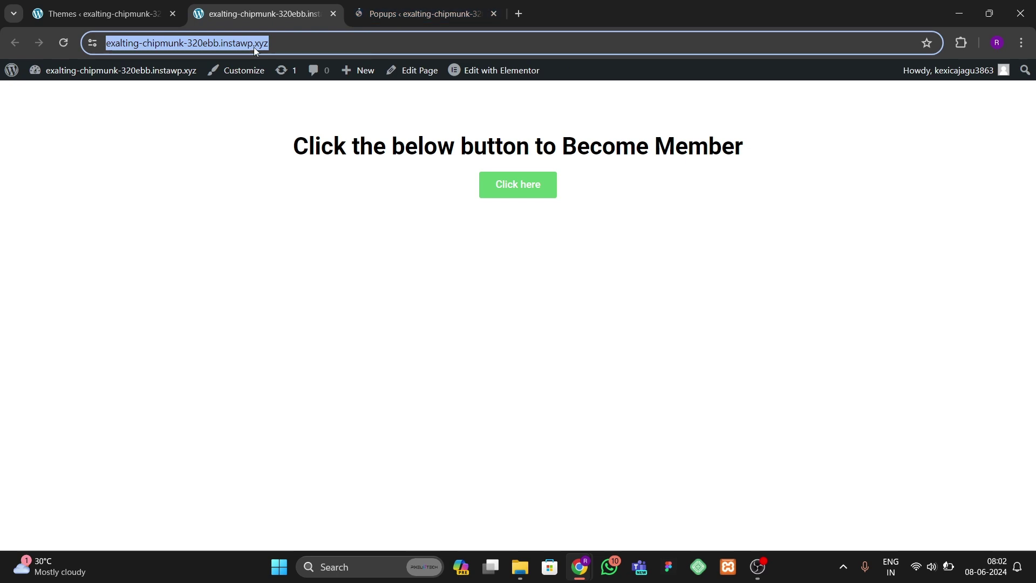
# Load the site's front page in a new incognito window using the copied URL.
pyautogui.click(284, 44)
pyautogui.hotkey('ctrl', 'a')
pyautogui.hotkey('ctrl', 'c')
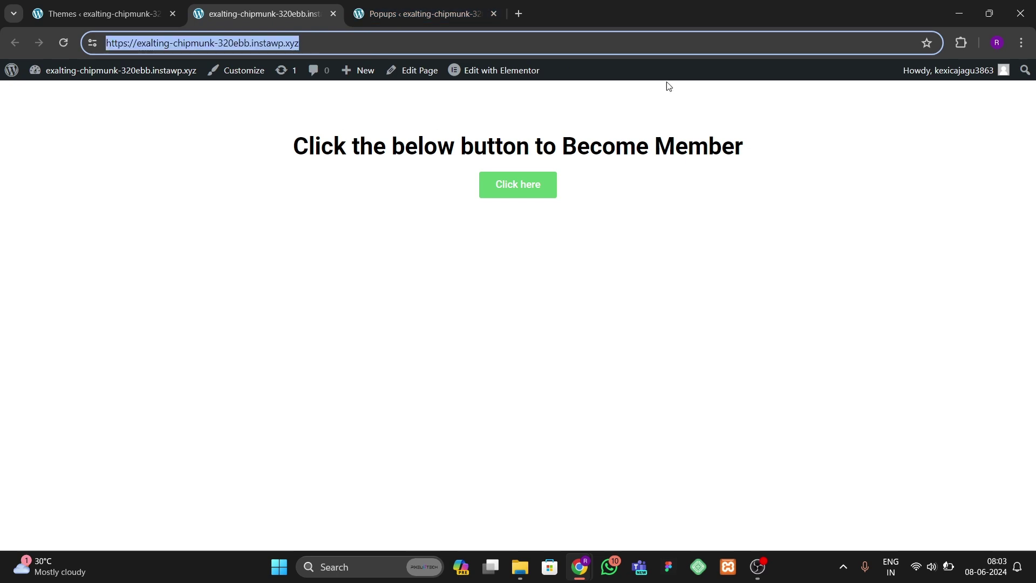
pyautogui.click(1030, 47)
pyautogui.click(925, 110)
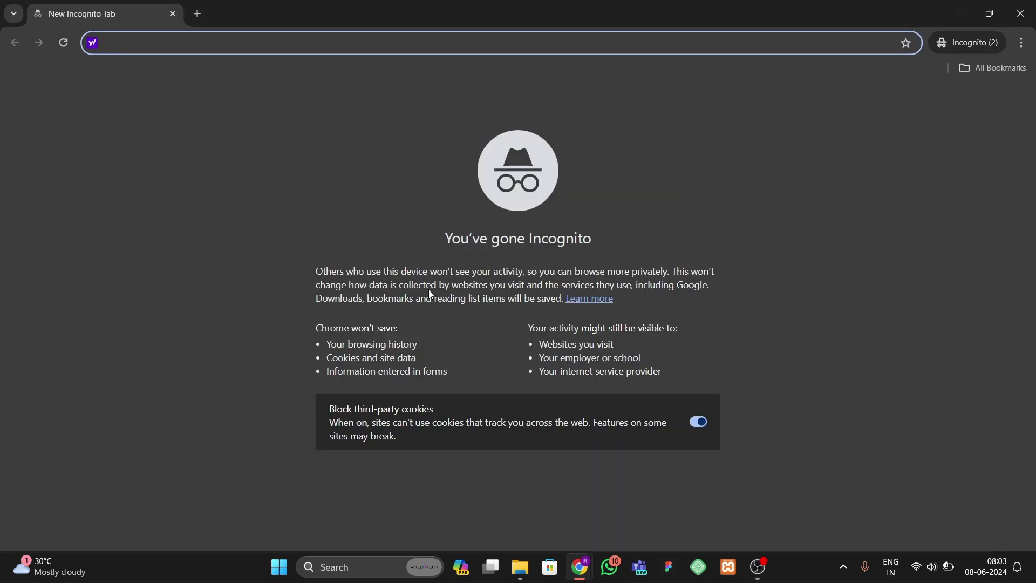
pyautogui.hotkey('ctrl', 'v')
pyautogui.press('Return')
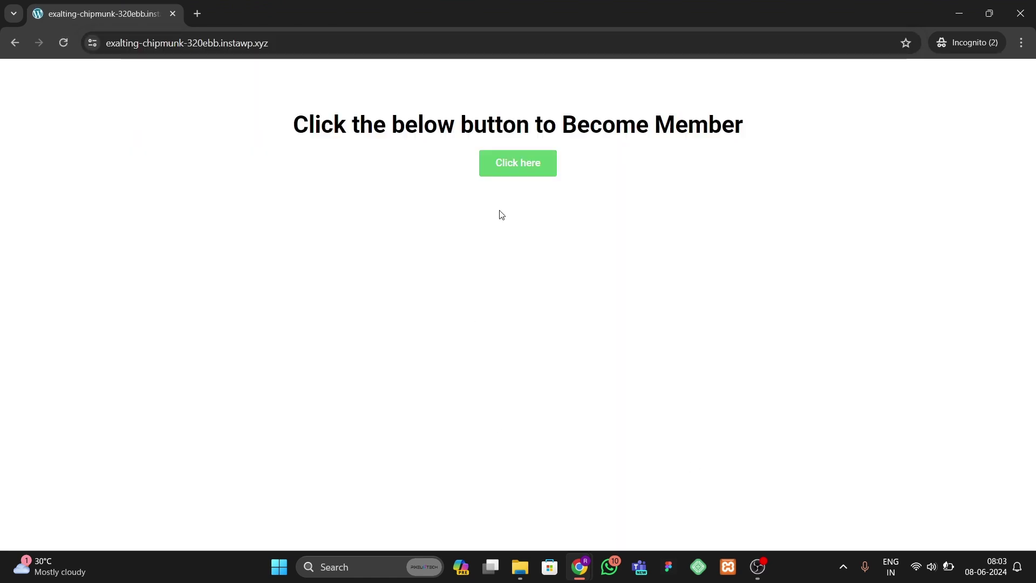
# Bring up the 'Become our Member today' popup, then return to the admin Popups tab.
pyautogui.click(510, 164)
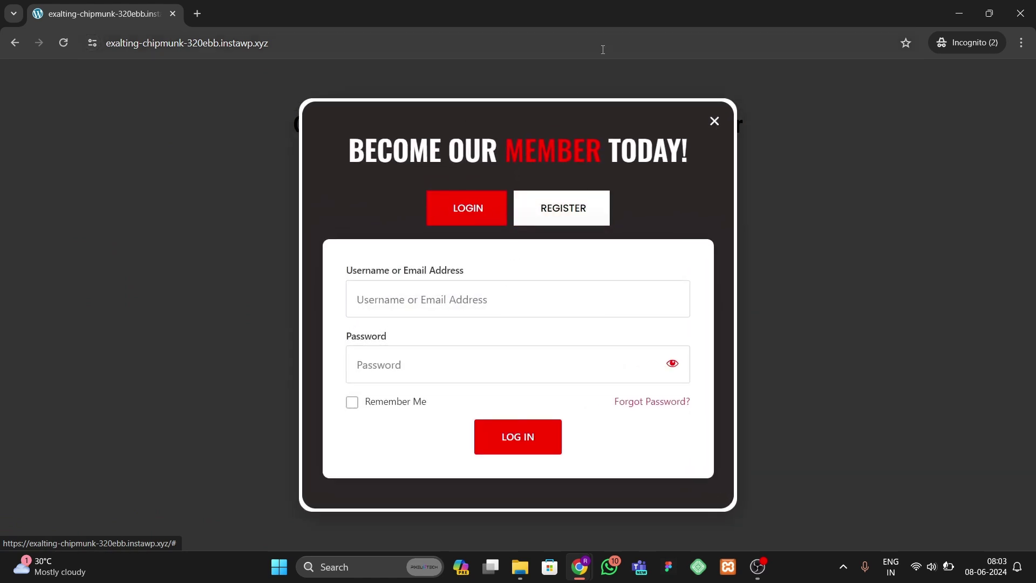
pyautogui.moveTo(588, 570)
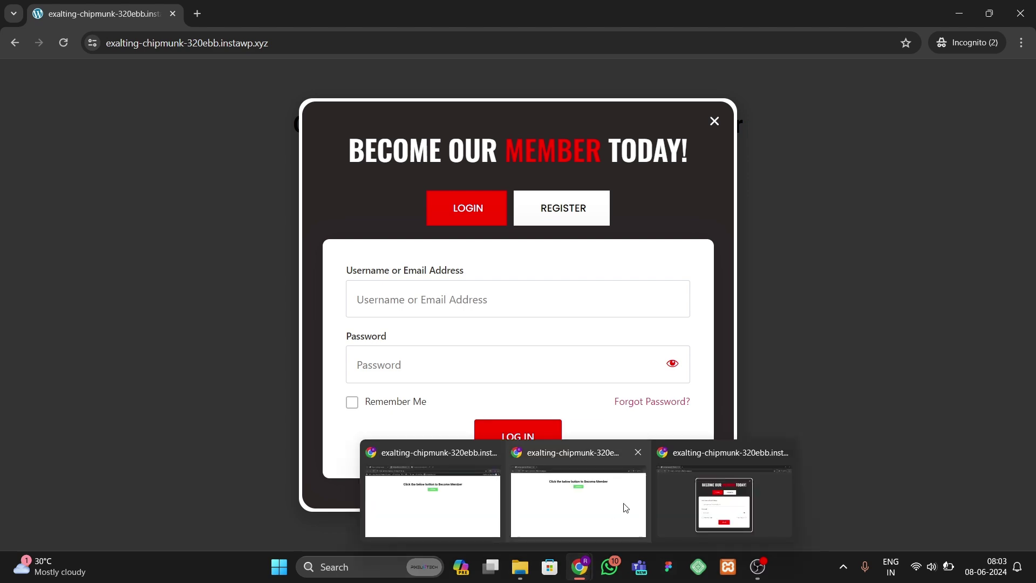
pyautogui.click(426, 514)
pyautogui.click(377, 15)
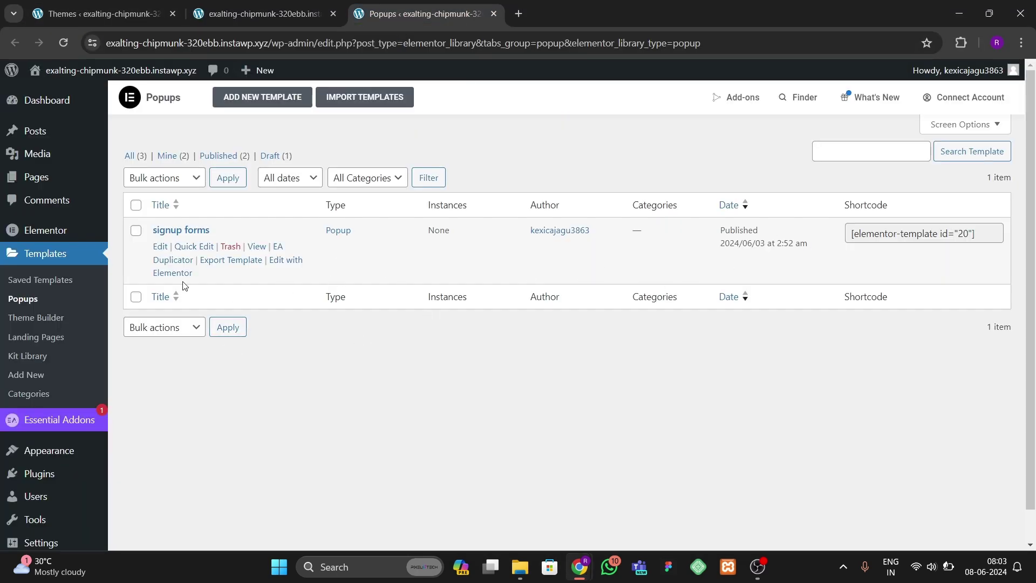
# Create a Popup template named 'new login popup' and open it in Elementor.
pyautogui.click(262, 97)
pyautogui.click(555, 355)
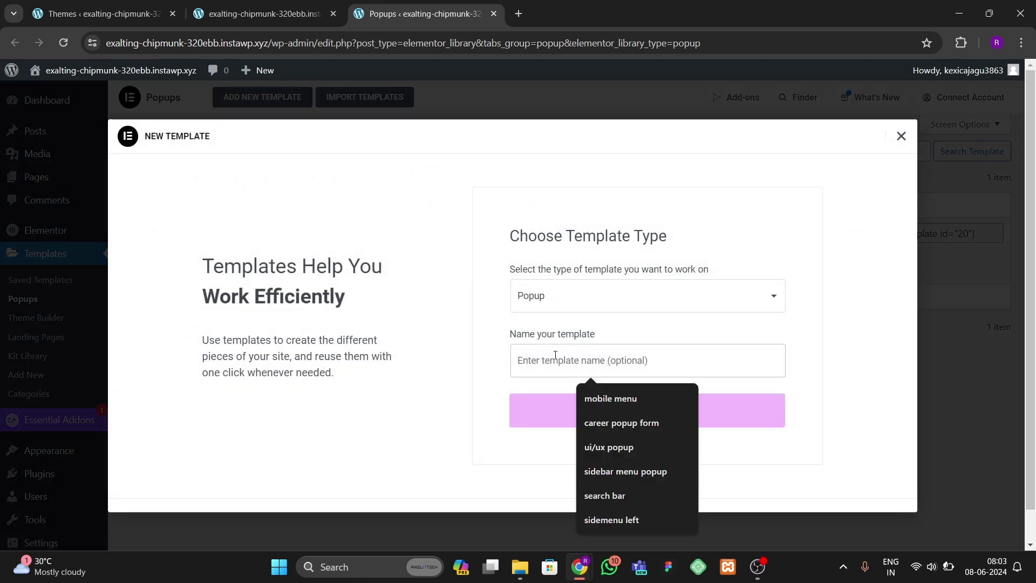
pyautogui.write('new login popup')
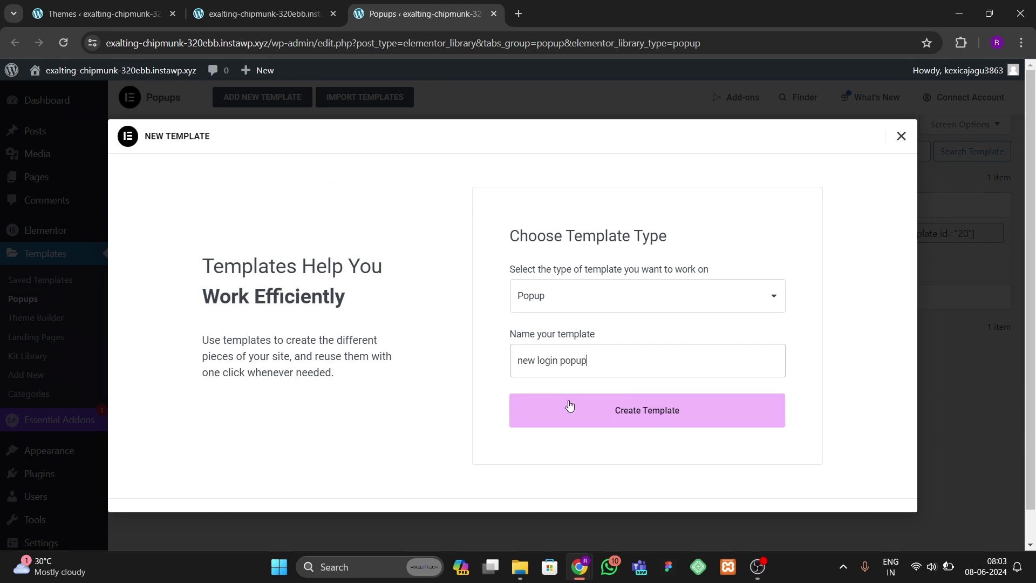
pyautogui.click(569, 406)
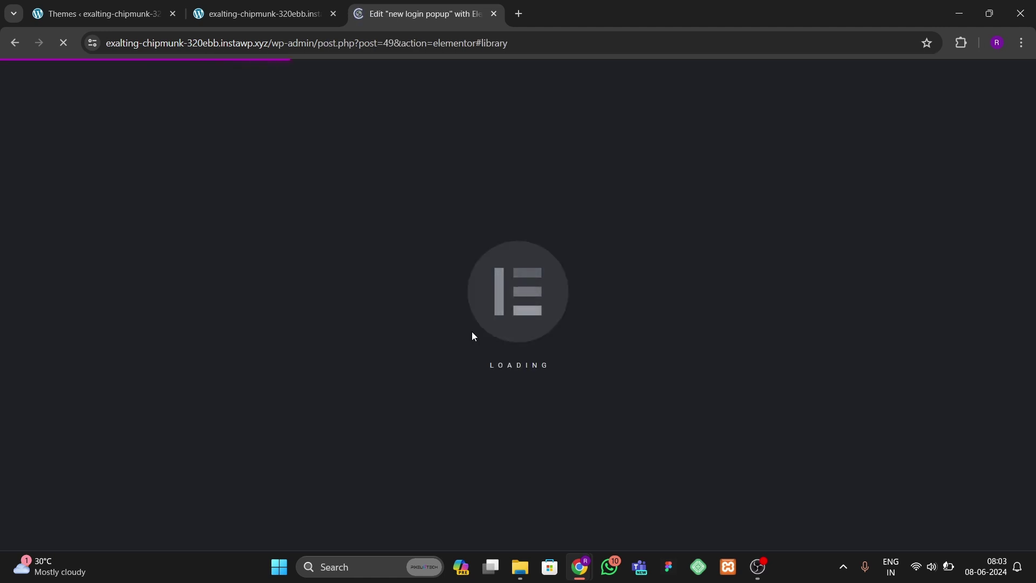
# Review the reference popup's login and registration forms in the incognito window.
pyautogui.moveTo(580, 567)
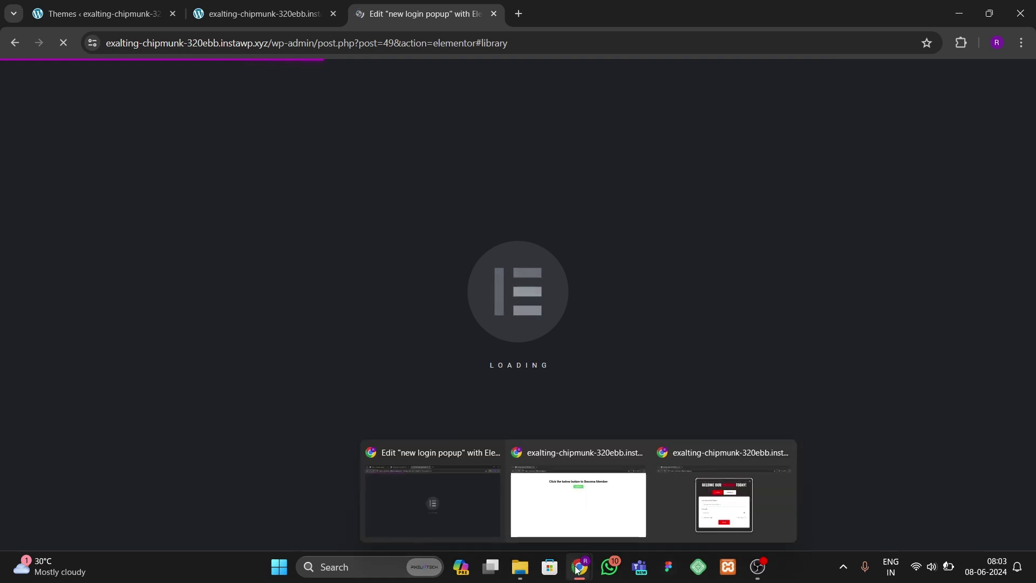
pyautogui.click(717, 493)
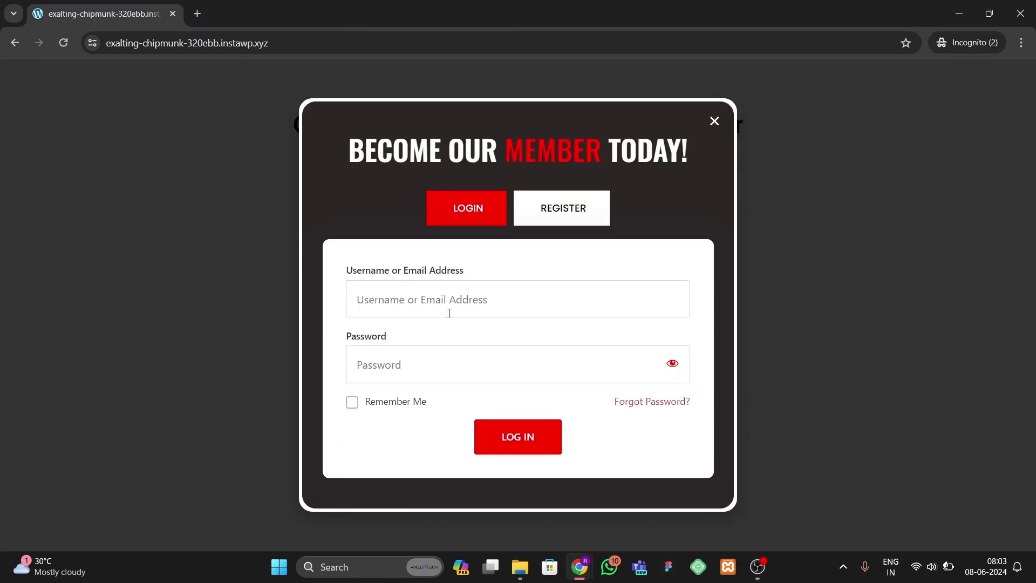
pyautogui.click(560, 215)
pyautogui.click(477, 193)
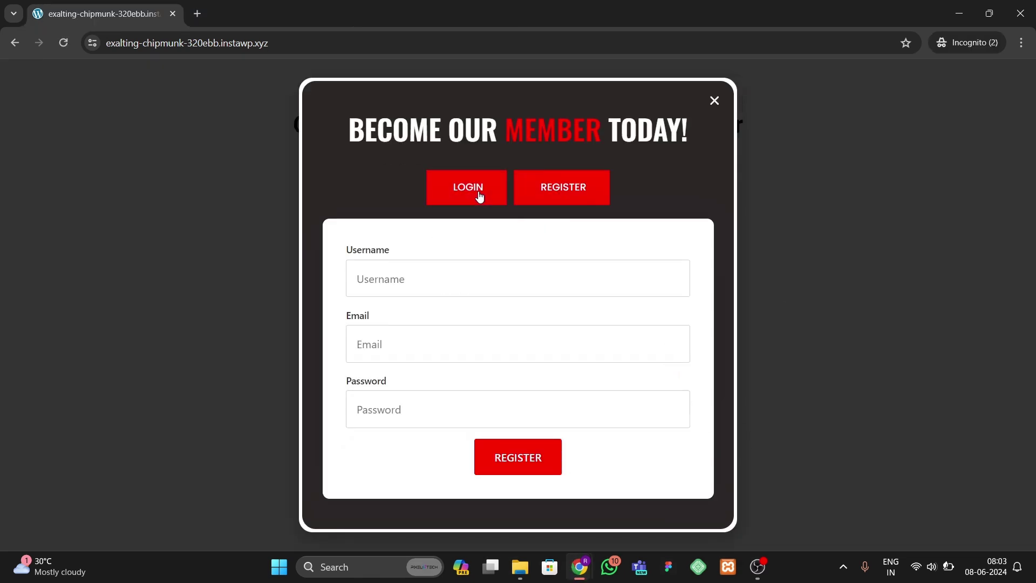
pyautogui.click(538, 215)
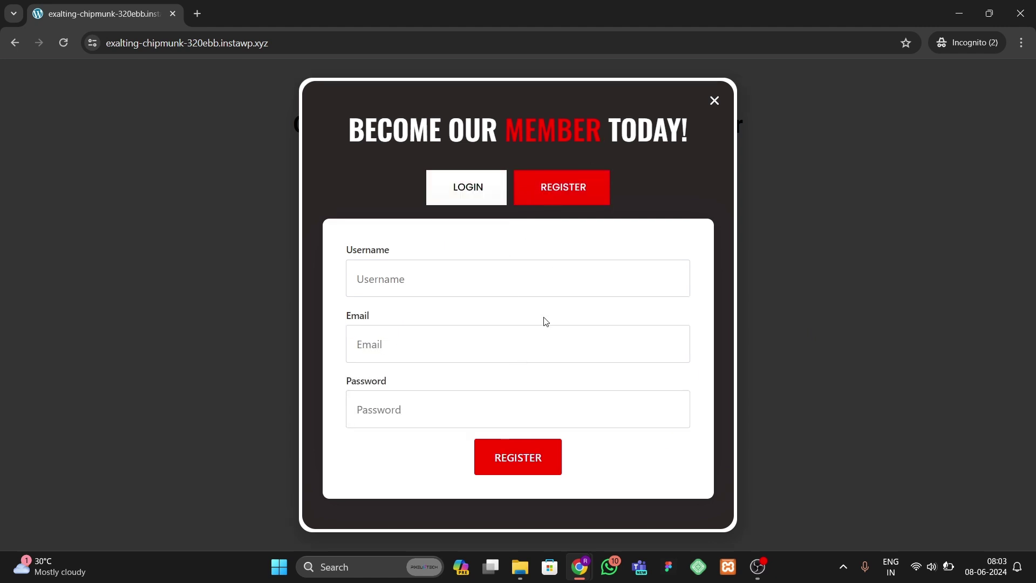
pyautogui.moveTo(580, 579)
pyautogui.click(480, 511)
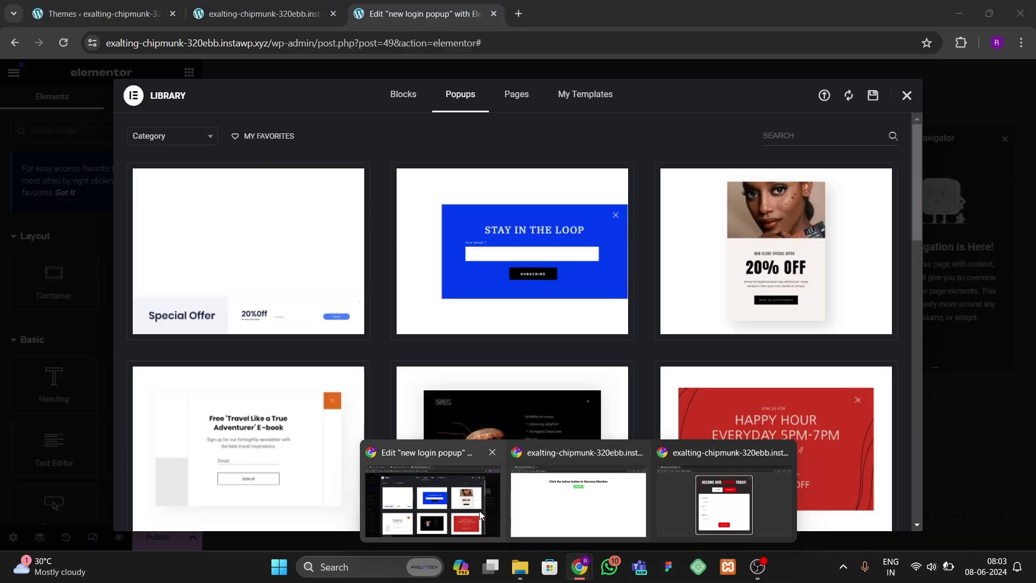
# Close the template library and add a single-column Flexbox container to the empty popup.
pyautogui.click(906, 96)
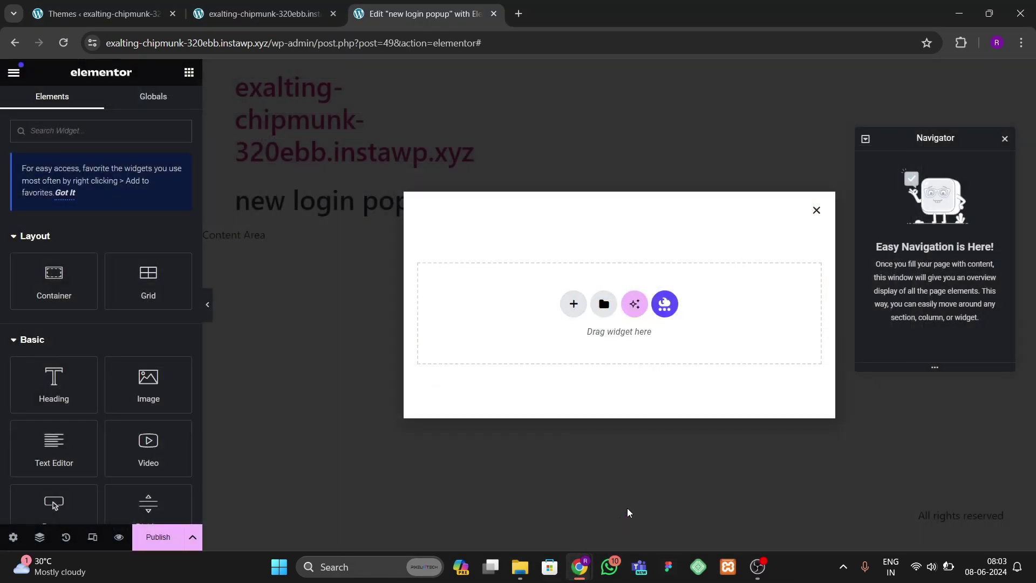
pyautogui.moveTo(575, 574)
pyautogui.click(731, 505)
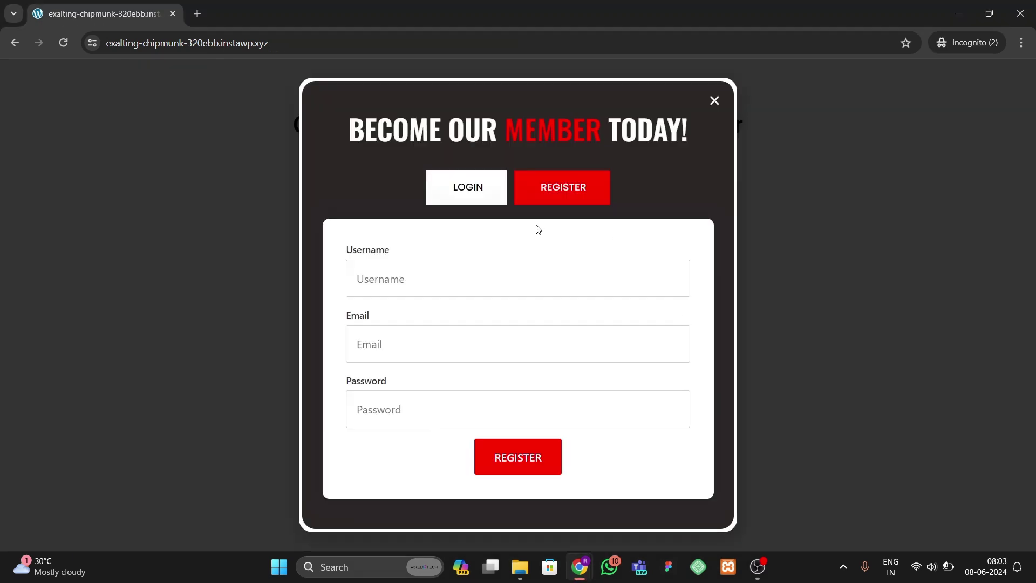
pyautogui.click(429, 497)
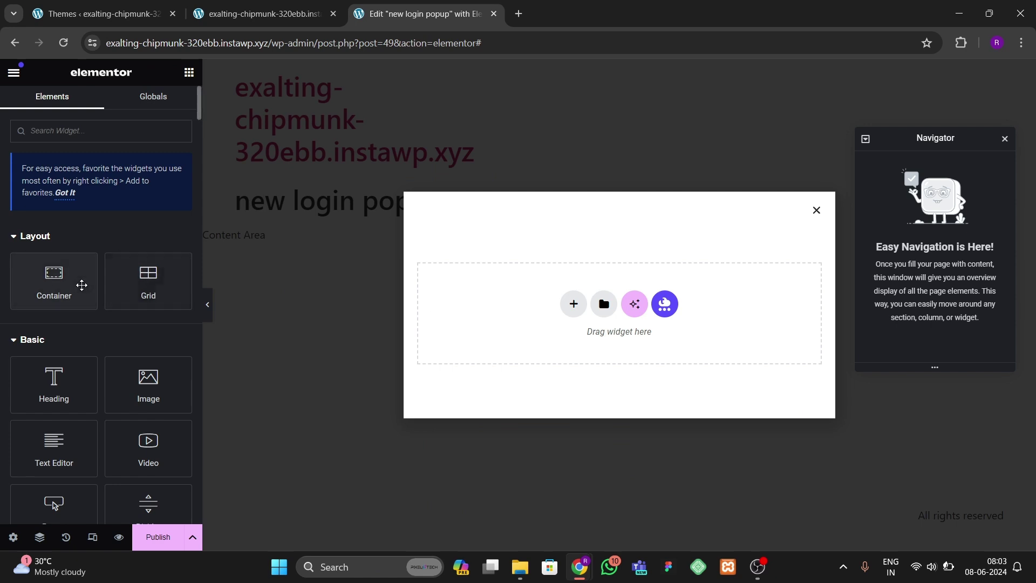
pyautogui.click(573, 304)
pyautogui.click(574, 325)
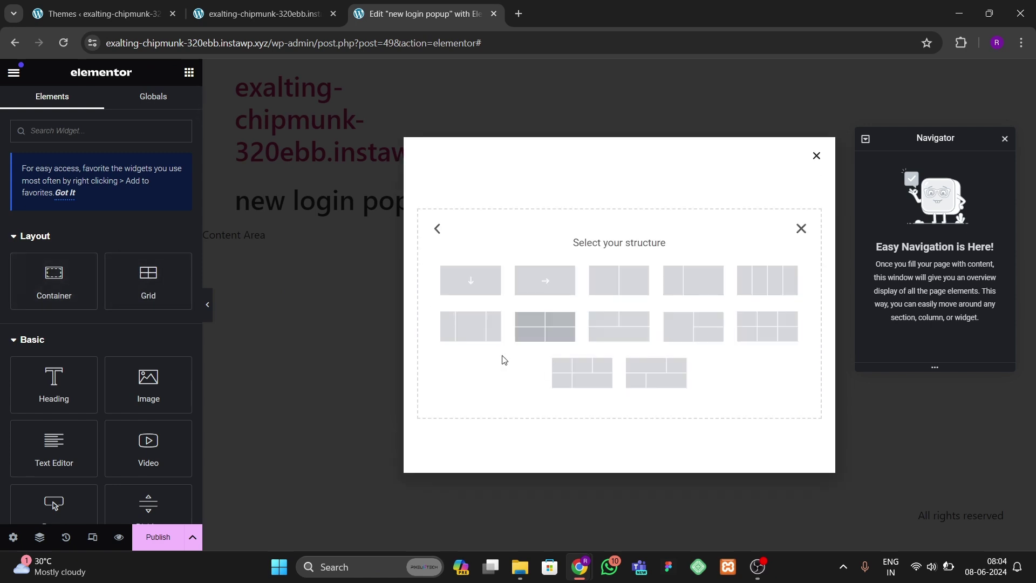
pyautogui.click(491, 282)
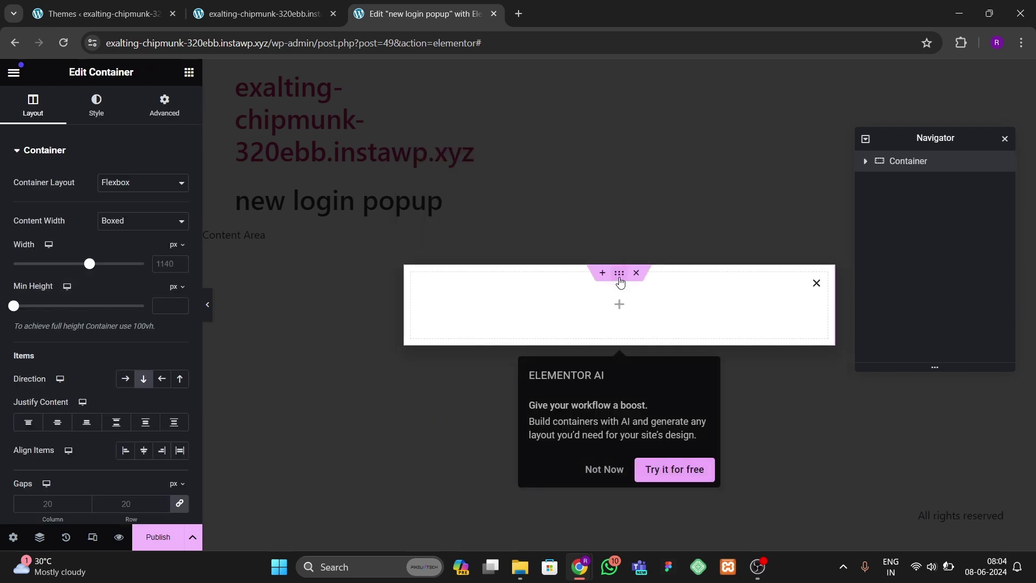
# Make the container full width with 30 px padding on every side.
pyautogui.click(147, 226)
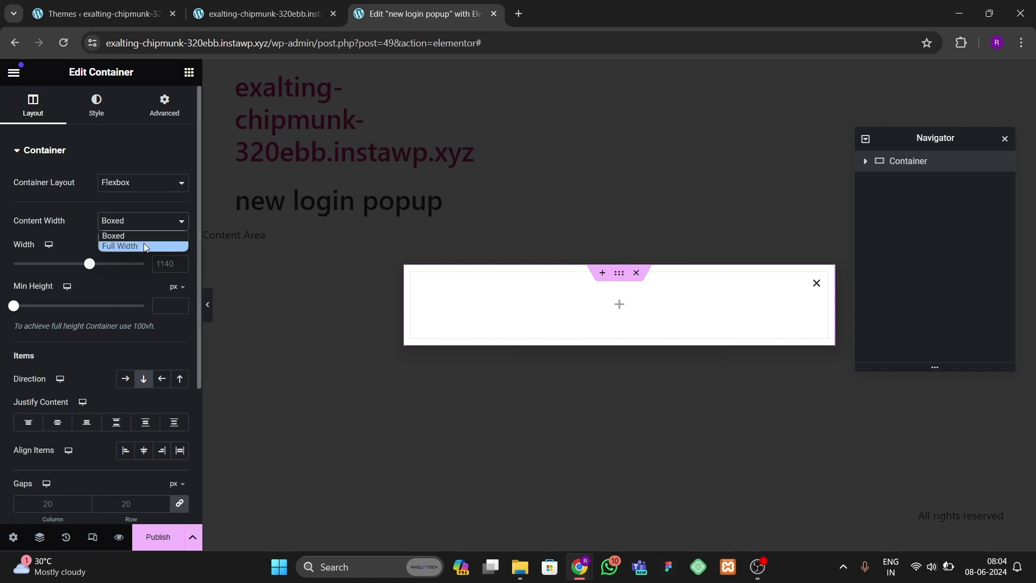
pyautogui.click(144, 244)
pyautogui.click(164, 105)
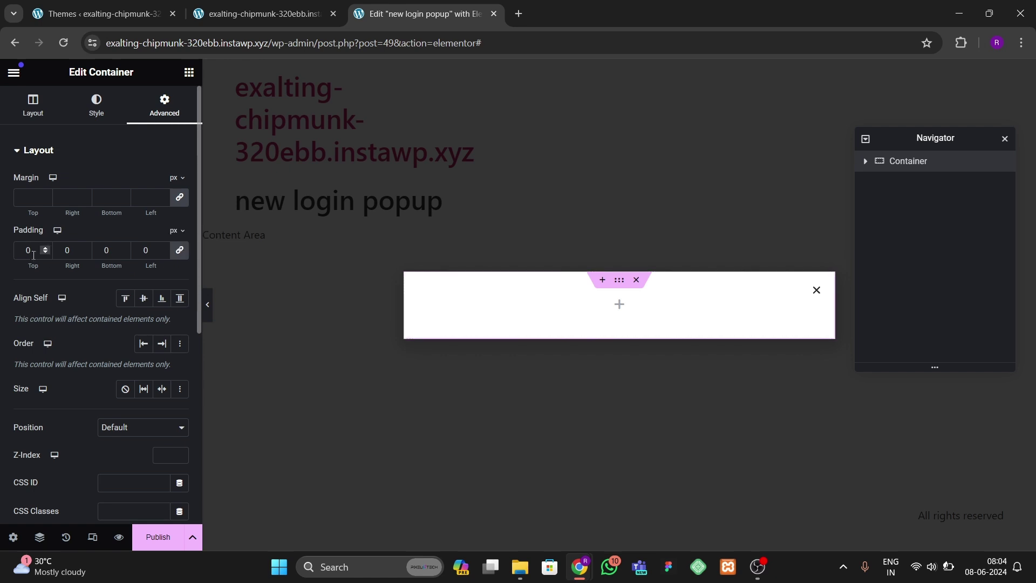
pyautogui.write('30')
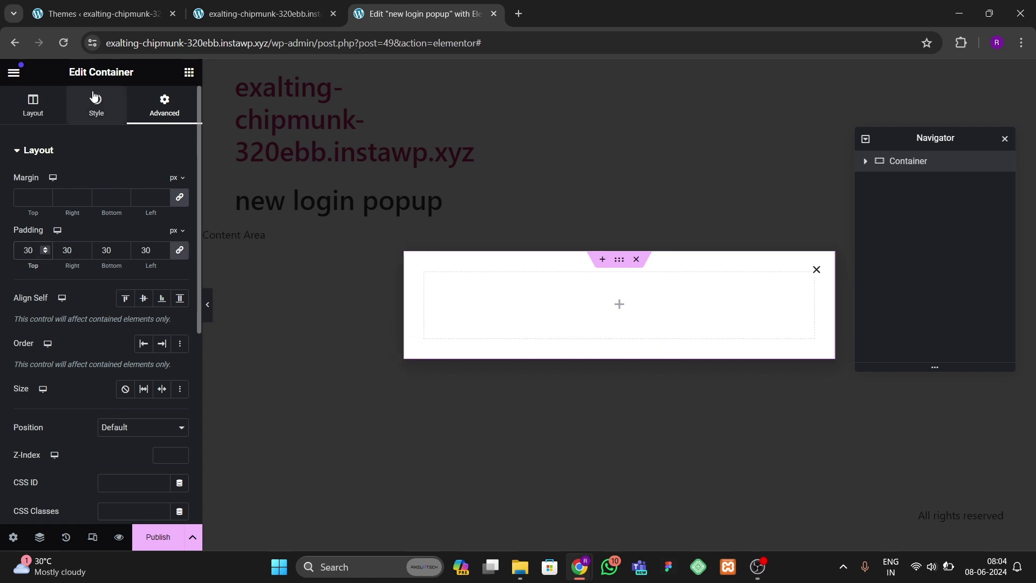
# Give the container a classic background in near-black #1A1818.
pyautogui.click(96, 101)
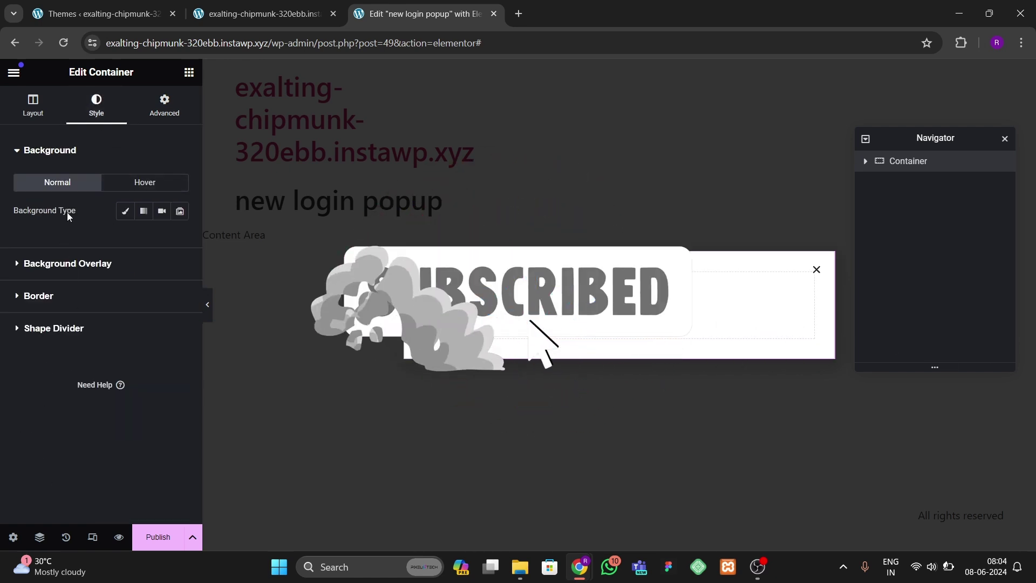
pyautogui.click(125, 211)
pyautogui.click(179, 239)
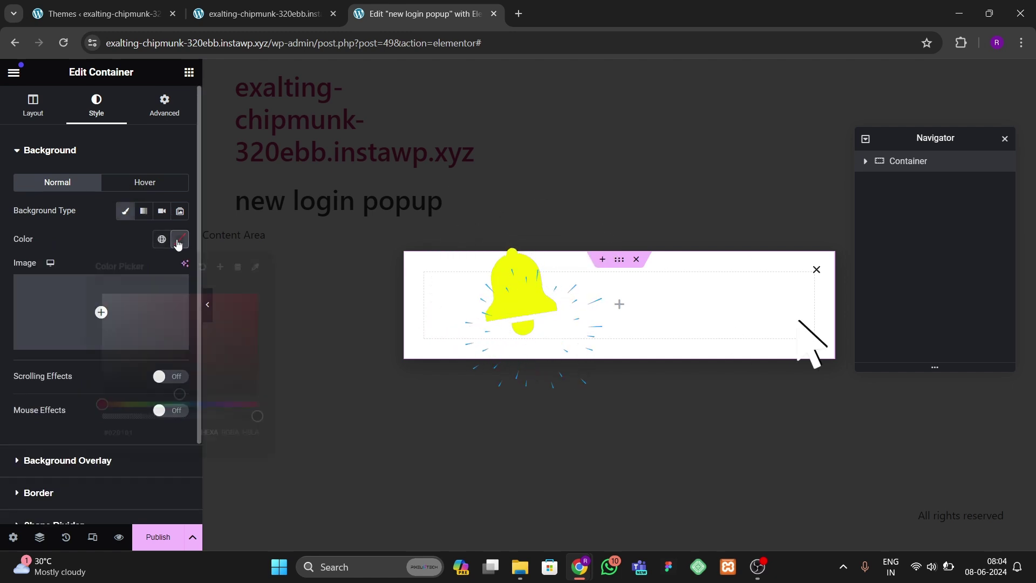
pyautogui.click(204, 352)
pyautogui.moveTo(188, 362); pyautogui.dragTo(114, 385)
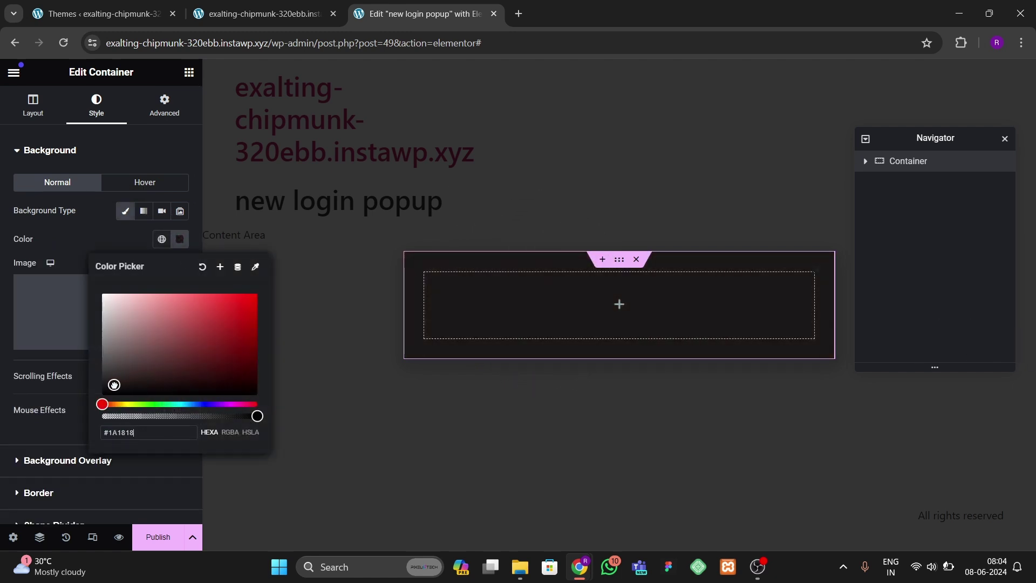
pyautogui.click(65, 232)
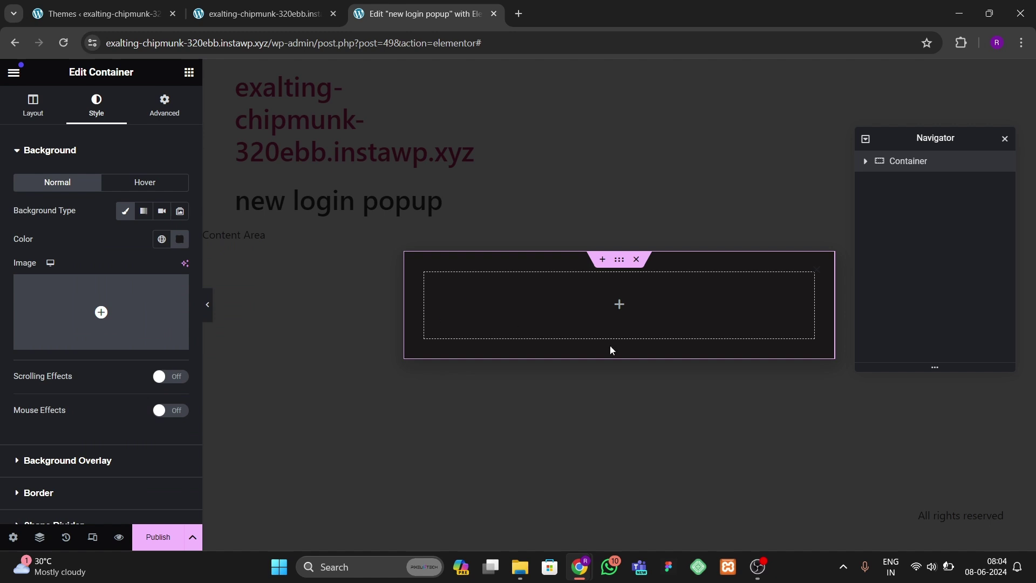
# Add a Heading widget to the container reading 'BECOME OUR MEMBER'.
pyautogui.click(189, 72)
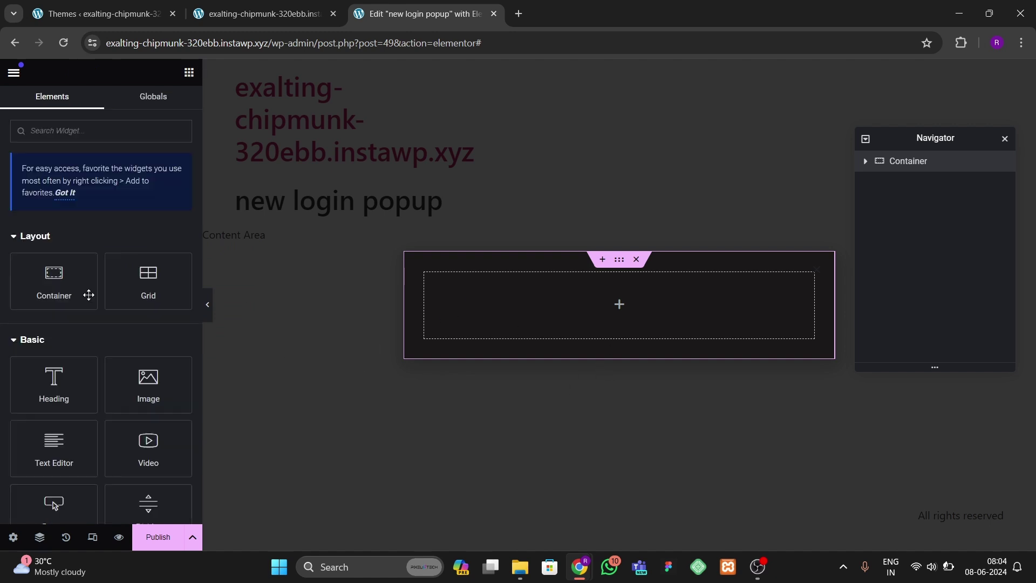
pyautogui.scroll(-3, 88, 293)
pyautogui.moveTo(50, 254); pyautogui.dragTo(598, 340)
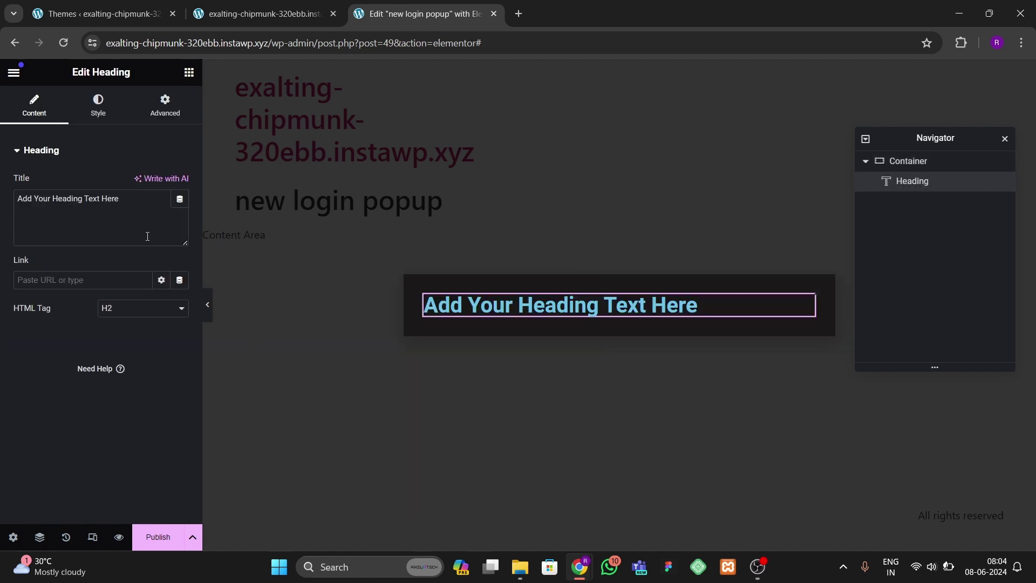
pyautogui.moveTo(133, 200); pyautogui.dragTo(2, 229)
pyautogui.press('BackSpace')
pyautogui.write('B')
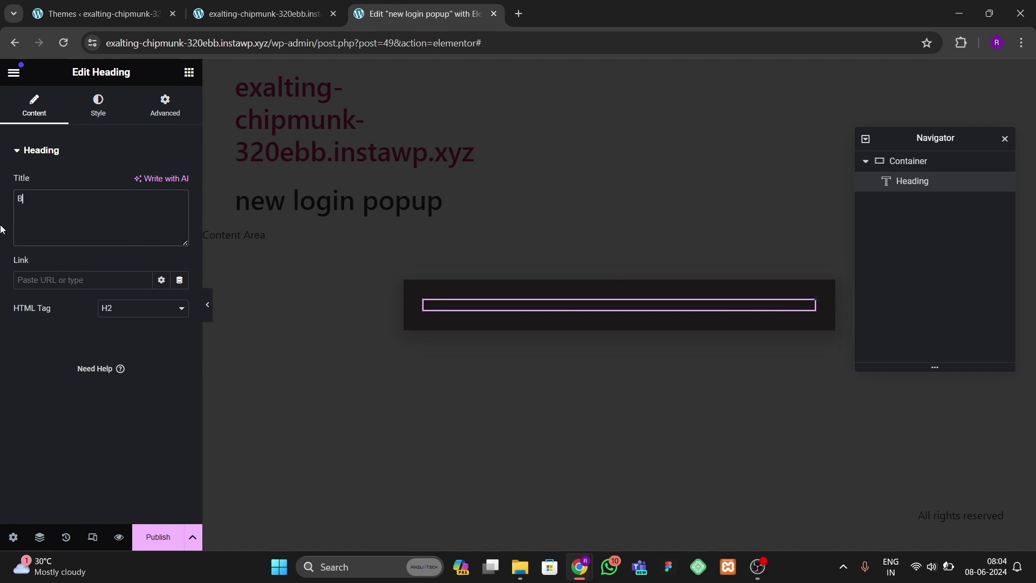
pyautogui.write('ECOME OUR MEMBER')
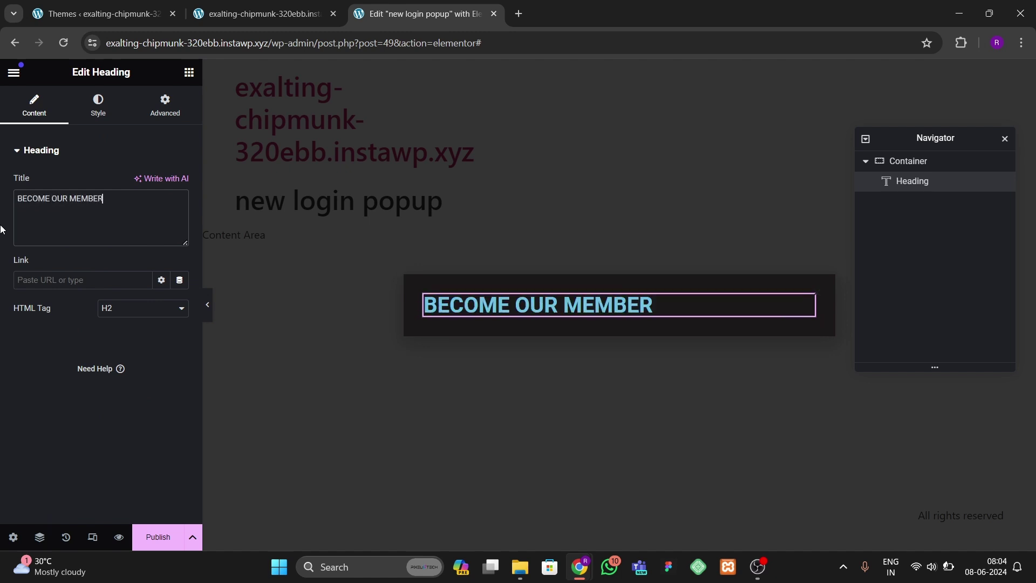
# Center the heading and make its text white.
pyautogui.click(98, 105)
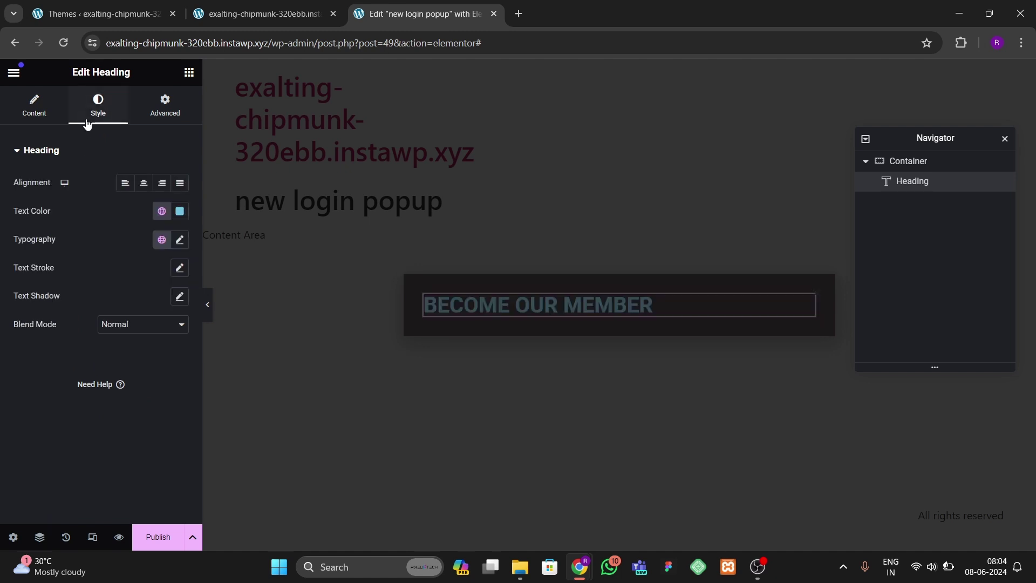
pyautogui.click(144, 182)
pyautogui.click(179, 211)
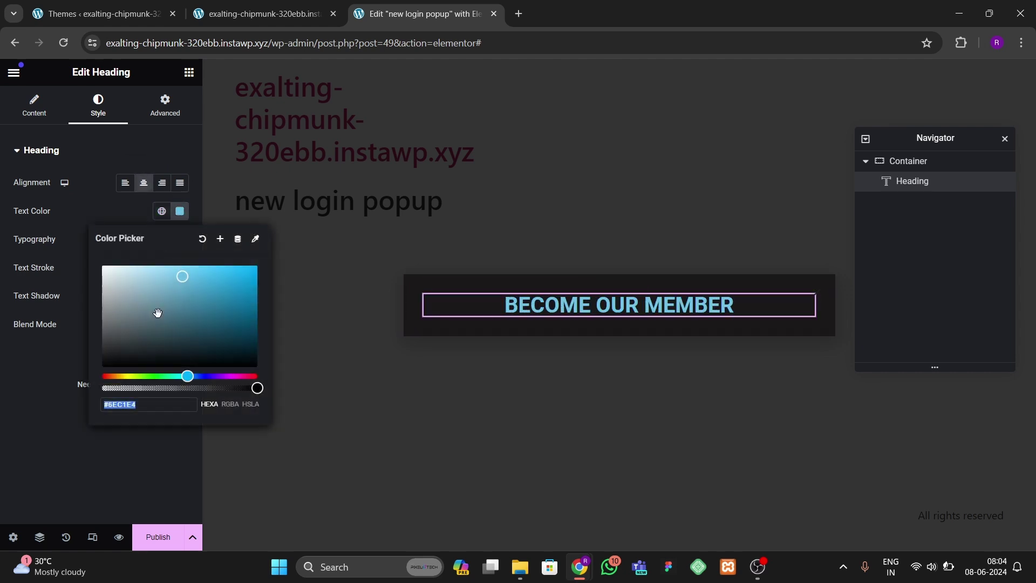
pyautogui.click(102, 266)
pyautogui.click(55, 388)
# Set the heading font to Oswald at 40 px, then compare with the live popup.
pyautogui.click(180, 239)
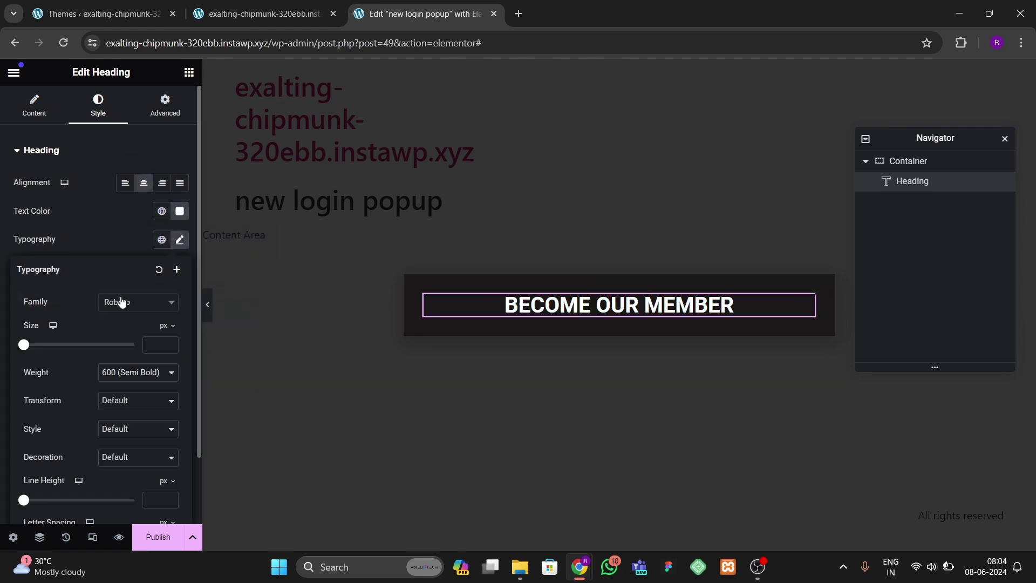
pyautogui.click(128, 302)
pyautogui.write('oswald')
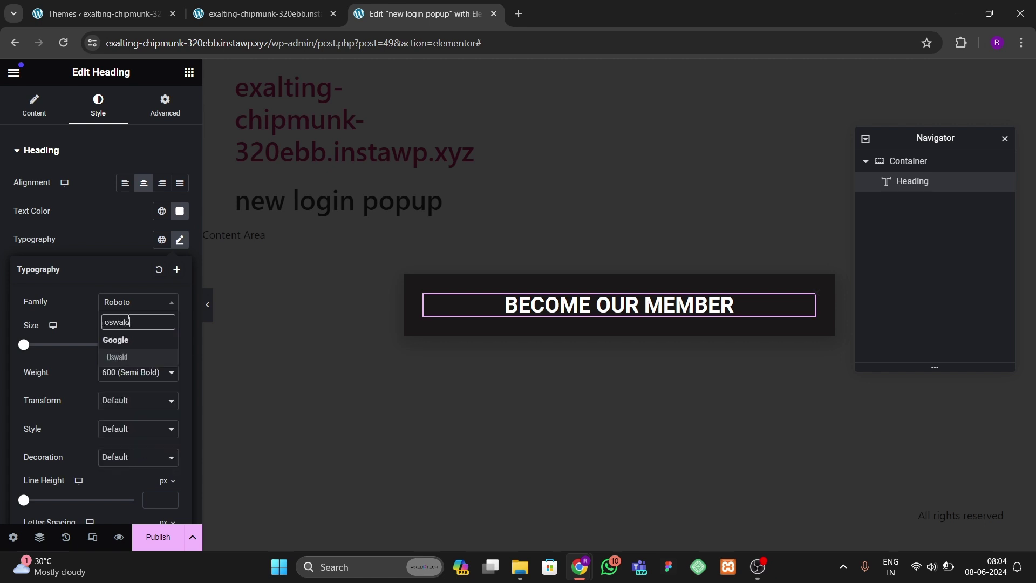
pyautogui.press('Return')
pyautogui.click(170, 346)
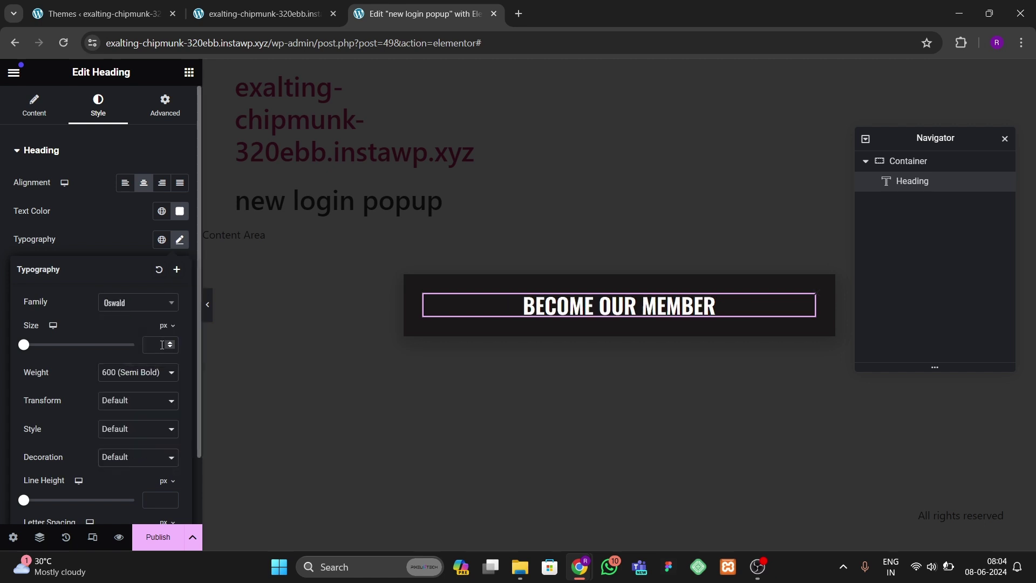
pyautogui.write('9')
pyautogui.moveTo(169, 343); pyautogui.dragTo(170, 344)
pyautogui.click(170, 344)
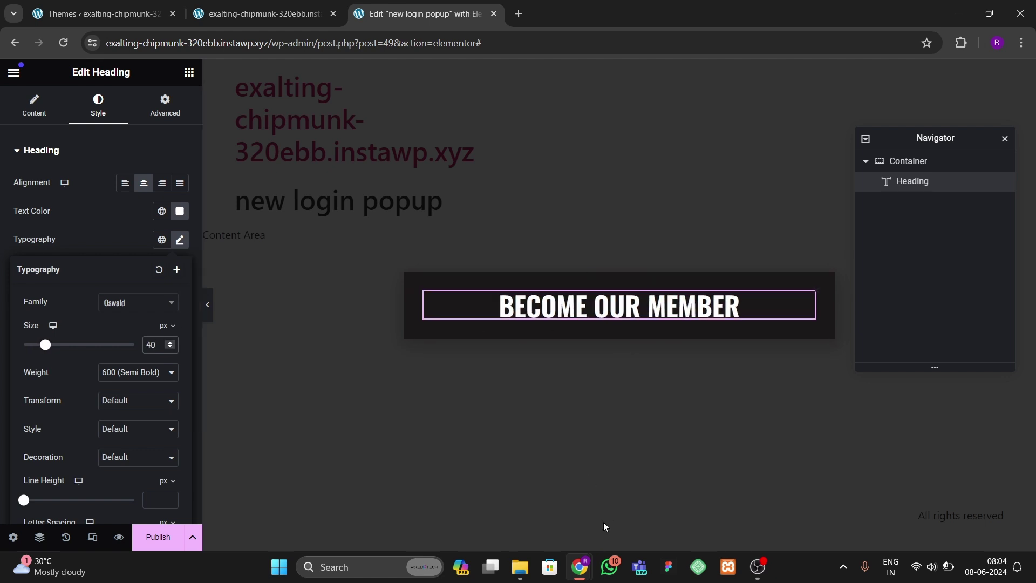
pyautogui.moveTo(580, 567)
pyautogui.click(711, 494)
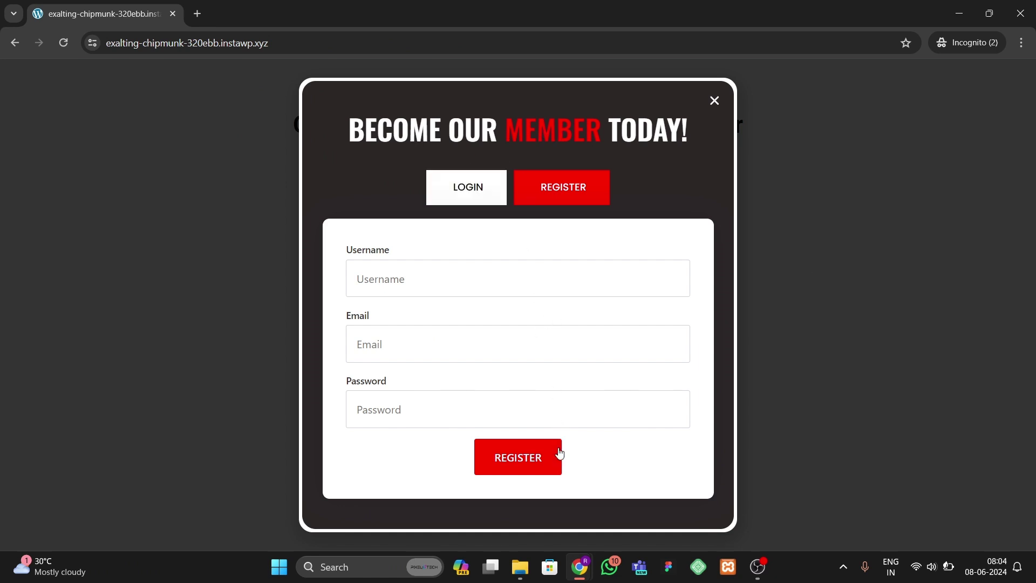
# Wrap OUR in the heading title with <span style="color:red;"> so it shows red.
pyautogui.moveTo(579, 567)
pyautogui.click(485, 507)
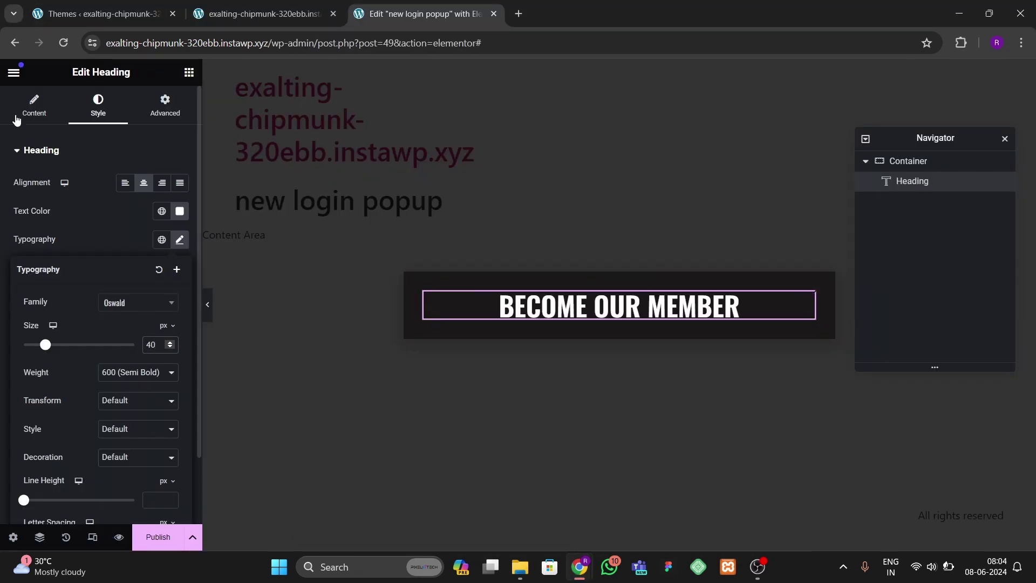
pyautogui.click(32, 106)
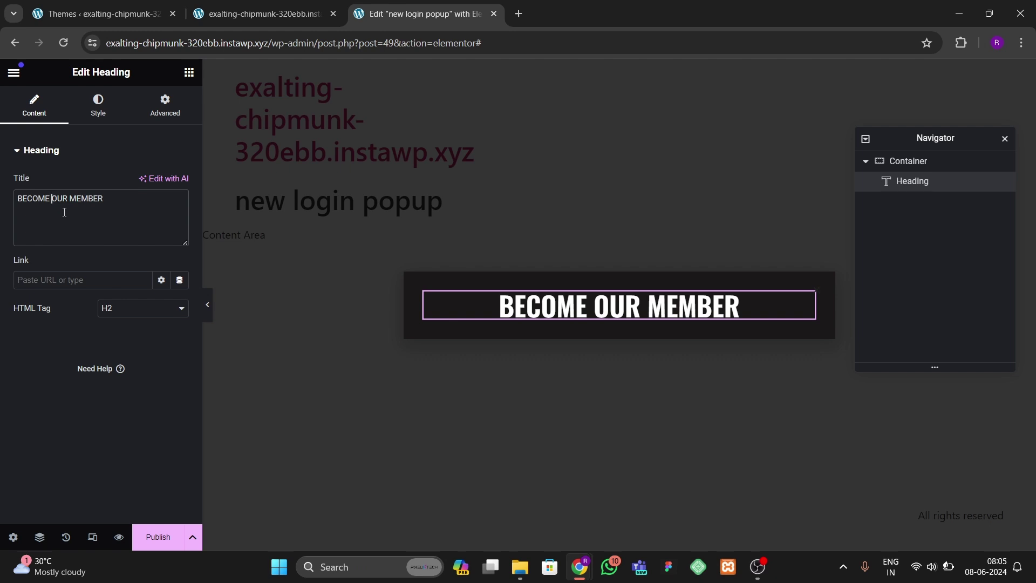
pyautogui.write('<pa')
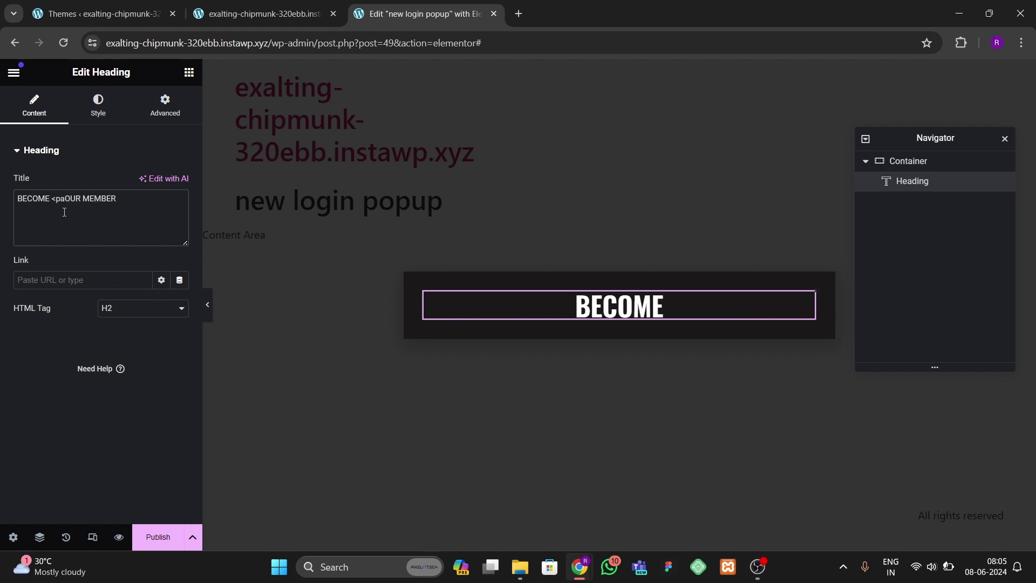
pyautogui.press('BackSpace')
pyautogui.press('BackSpace')
pyautogui.write('span>')
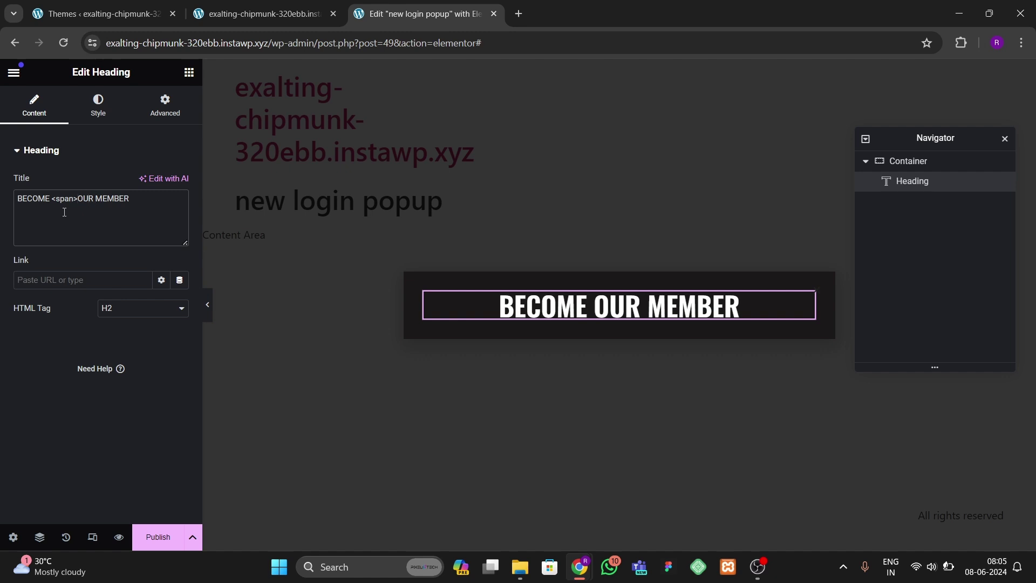
pyautogui.write('</span')
pyautogui.write('>')
pyautogui.write(' style="')
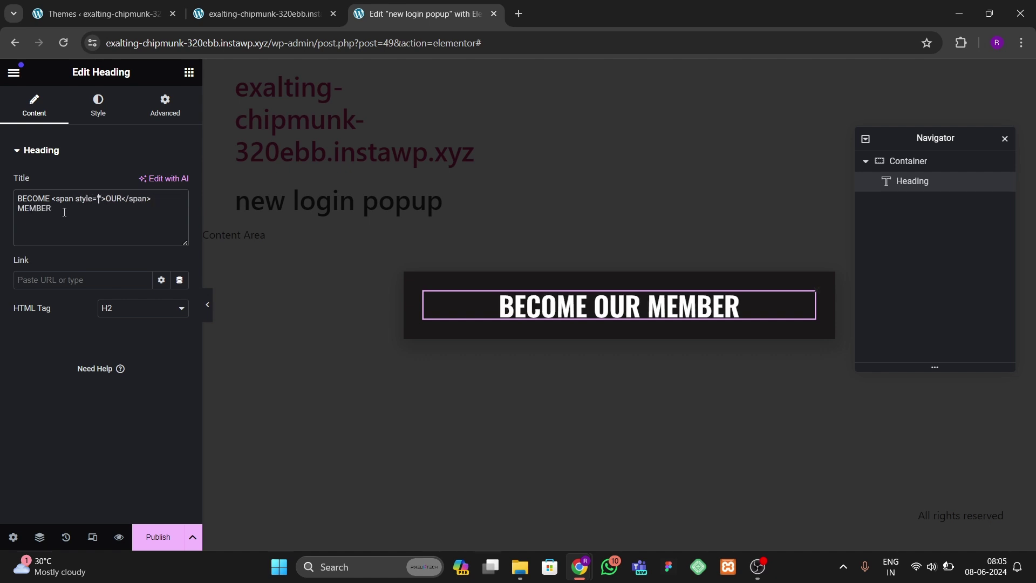
pyautogui.write('color:r')
pyautogui.write("ed';")
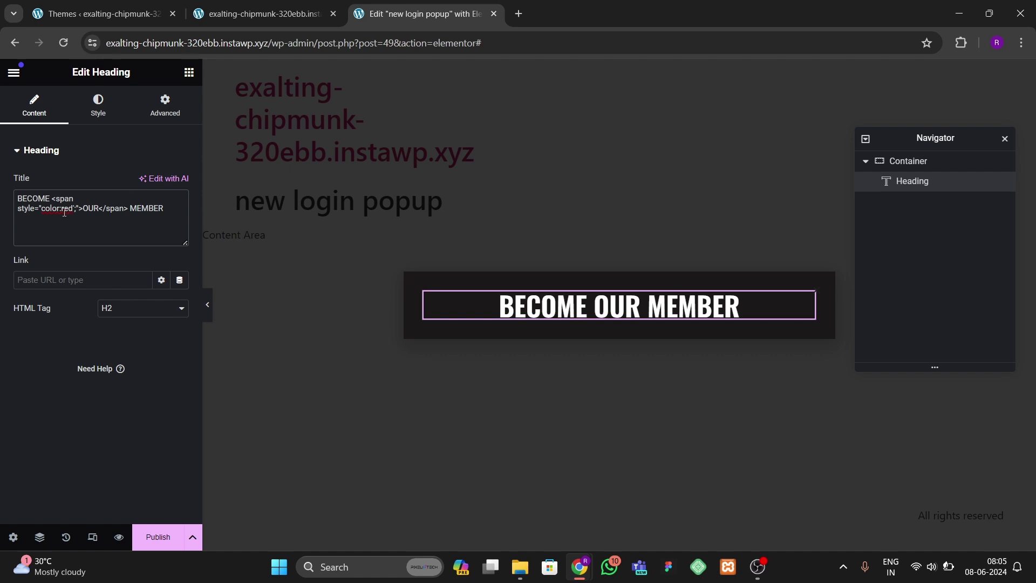
pyautogui.press('BackSpace')
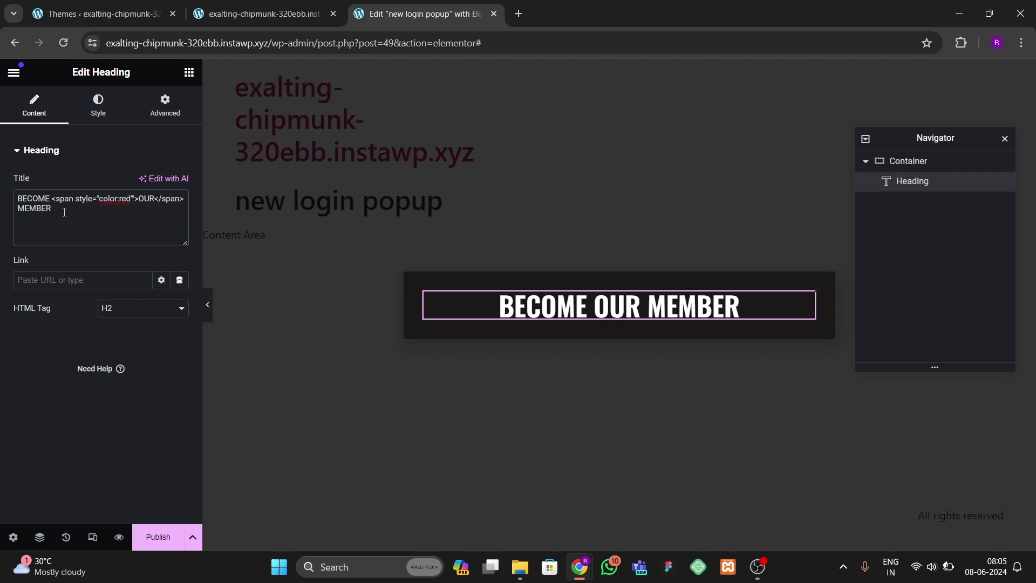
pyautogui.write("';")
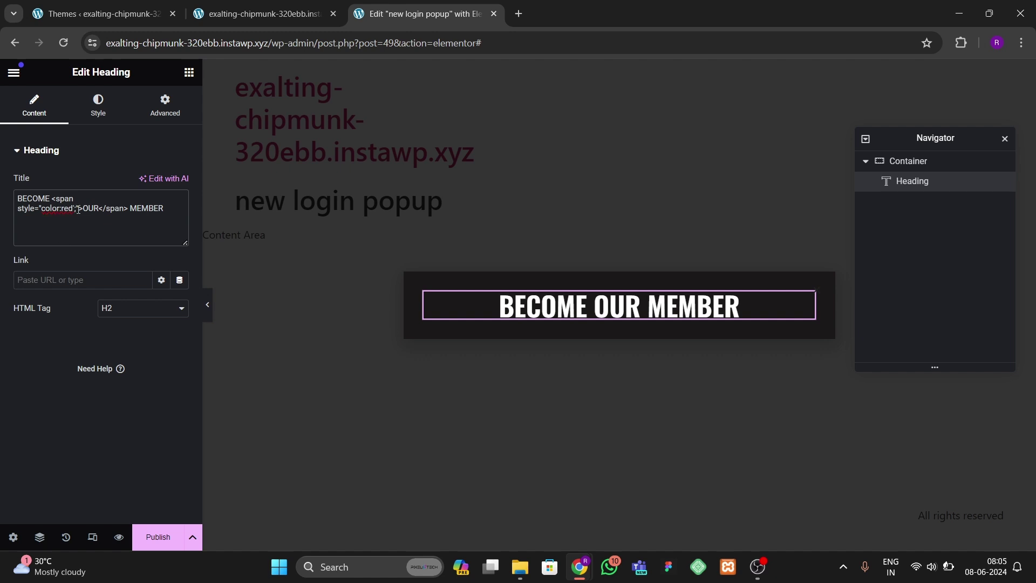
pyautogui.press('BackSpace')
pyautogui.press('BackSpace')
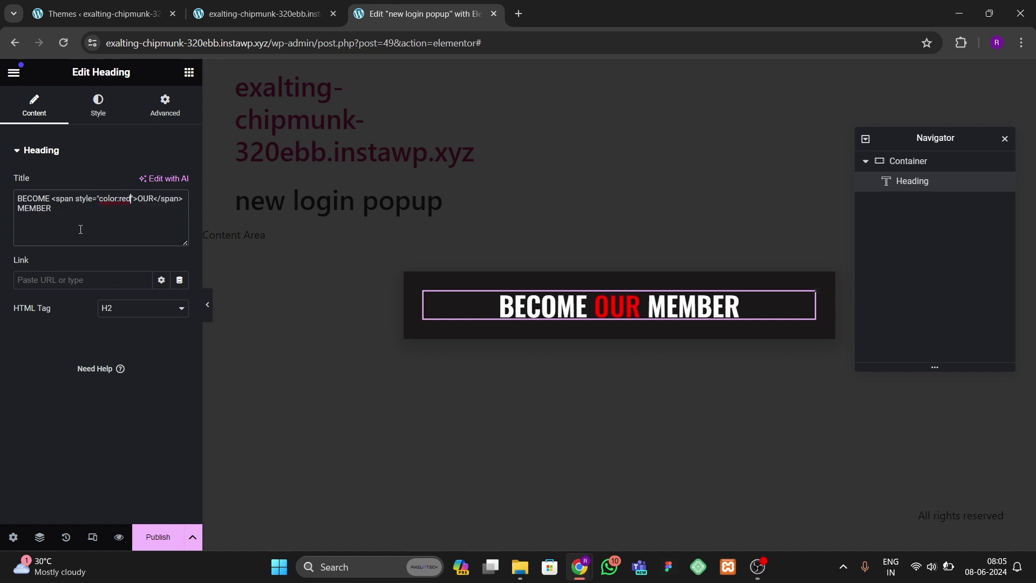
pyautogui.write(';')
# Append ' TODAY' to the popup heading's Title after checking the live popup.
pyautogui.moveTo(580, 566)
pyautogui.click(669, 505)
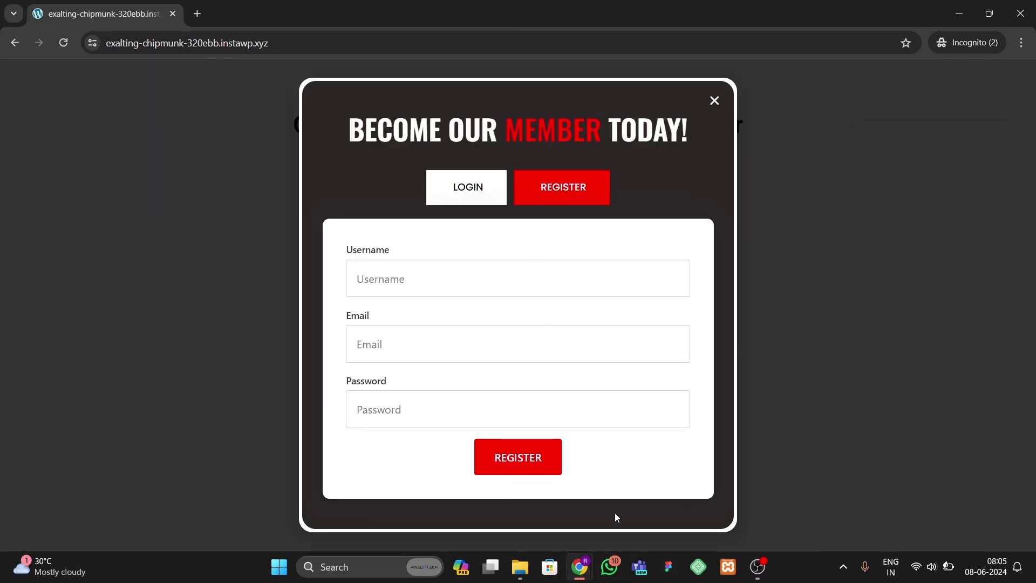
pyautogui.click(421, 486)
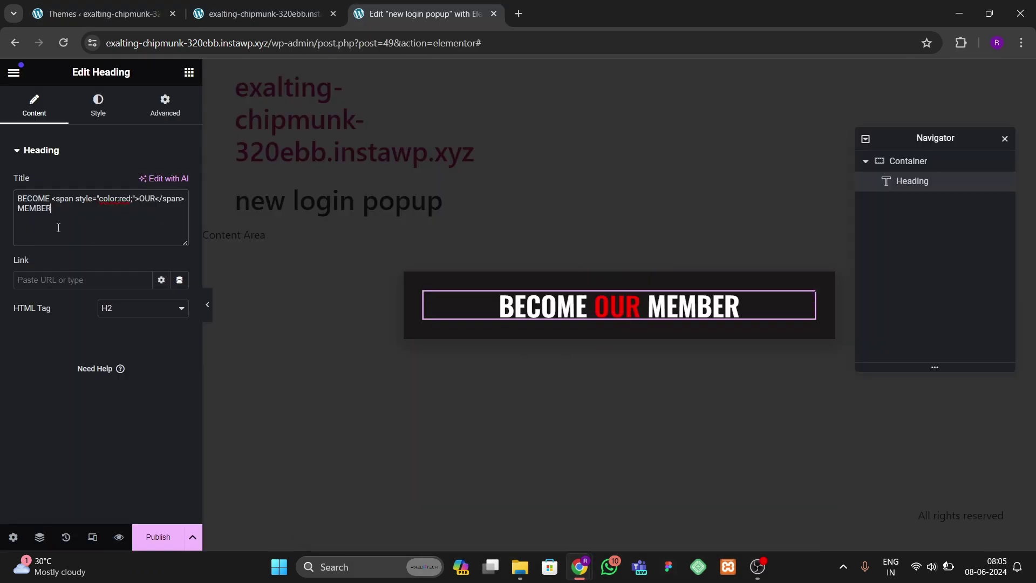
pyautogui.write('TOD')
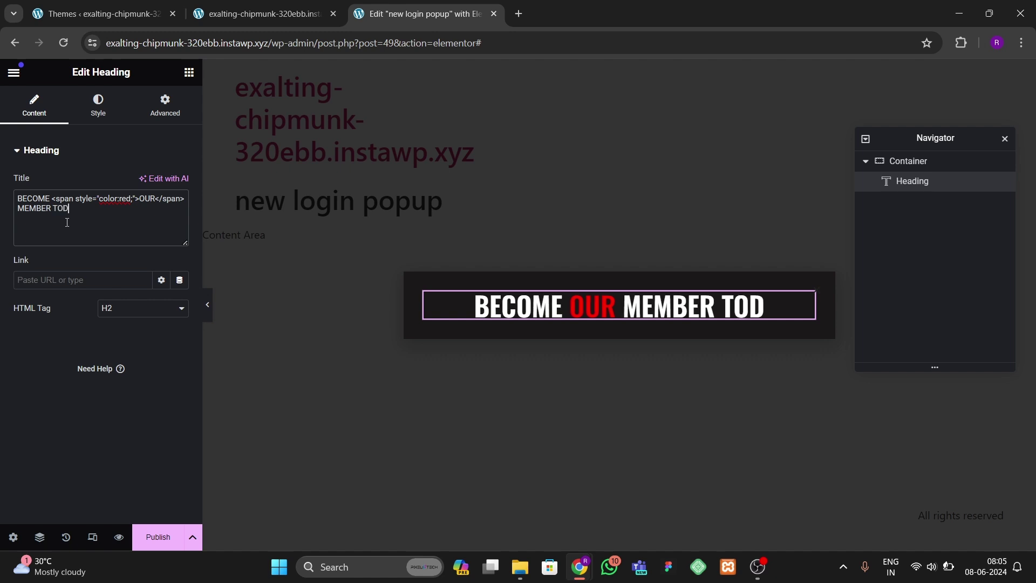
pyautogui.write('AY')
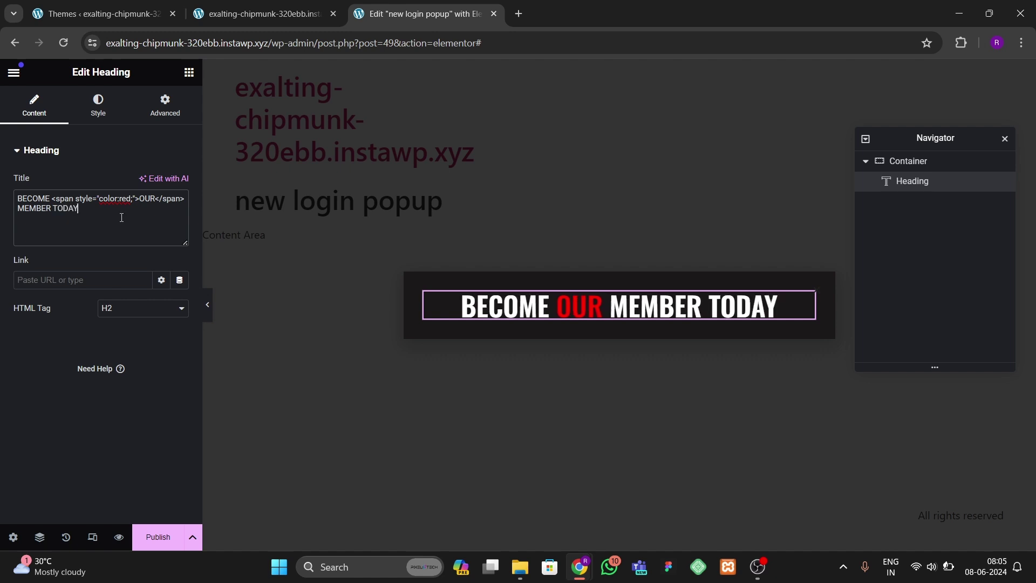
# Move MEMBER inside the red span so 'OUR MEMBER' shows red, then compare live.
pyautogui.moveTo(50, 209); pyautogui.dragTo(13, 211)
pyautogui.hotkey('ctrl', 'c')
pyautogui.press('BackSpace')
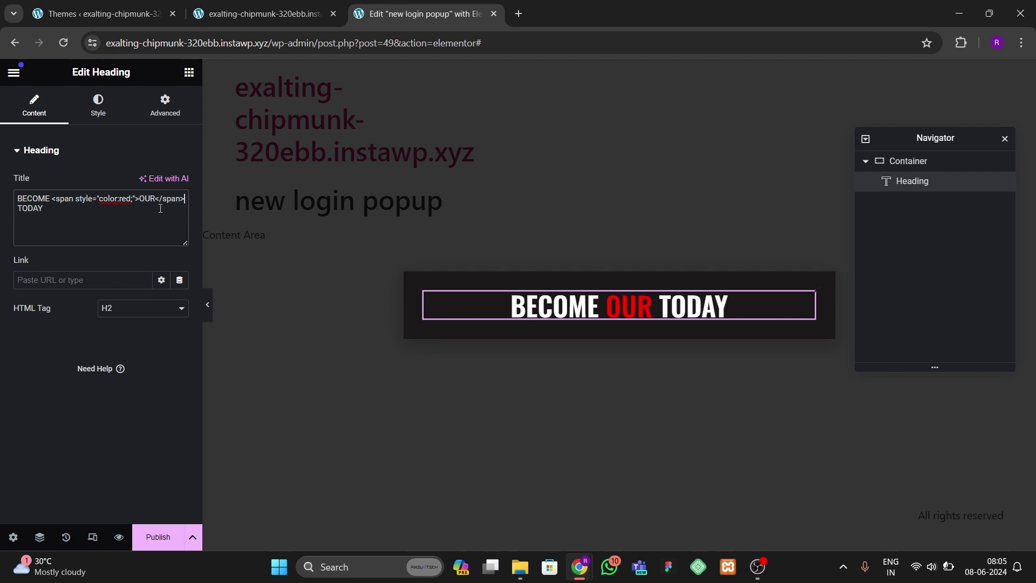
pyautogui.hotkey('ctrl', 'v')
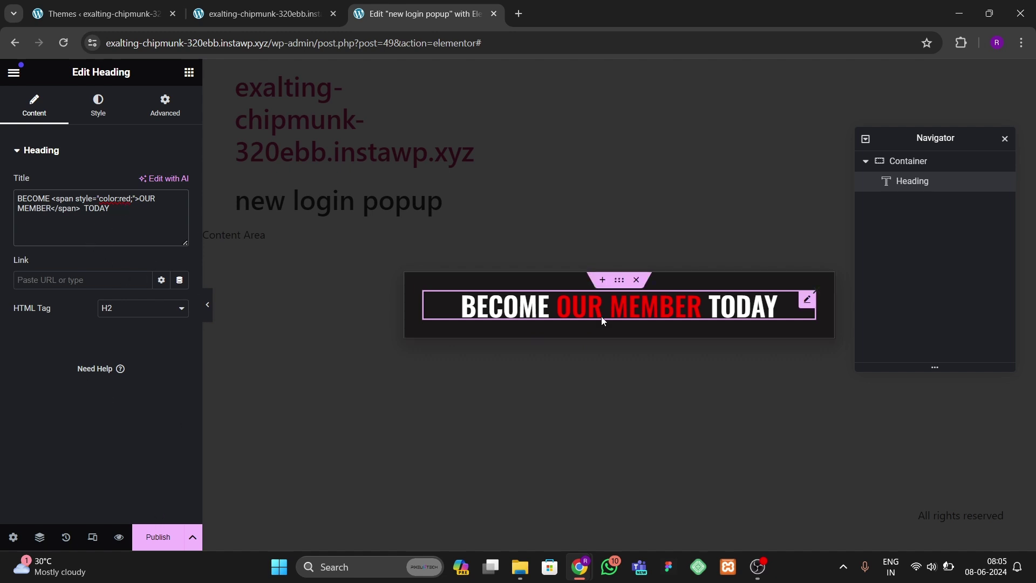
pyautogui.moveTo(582, 568)
pyautogui.click(697, 496)
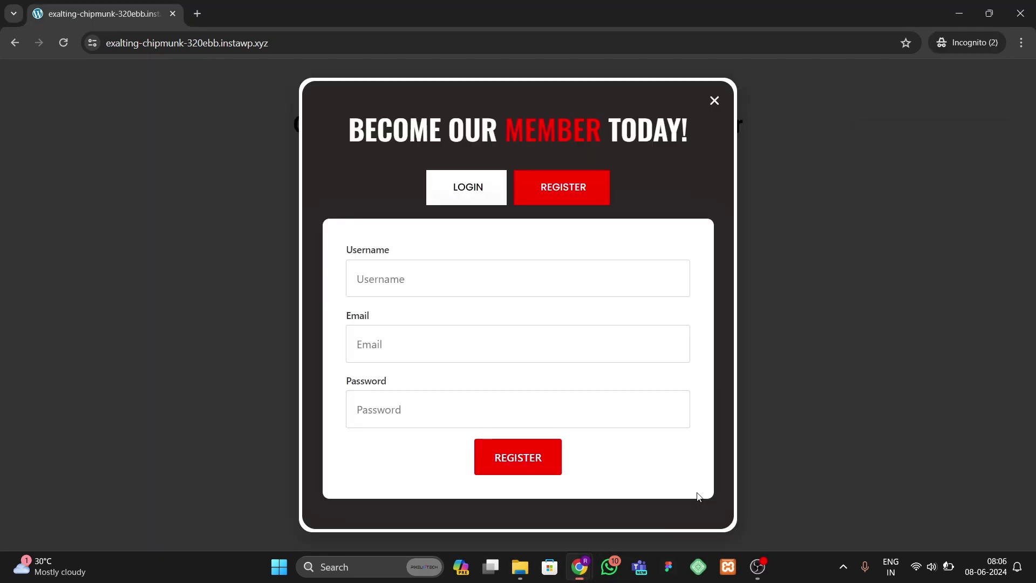
pyautogui.click(474, 520)
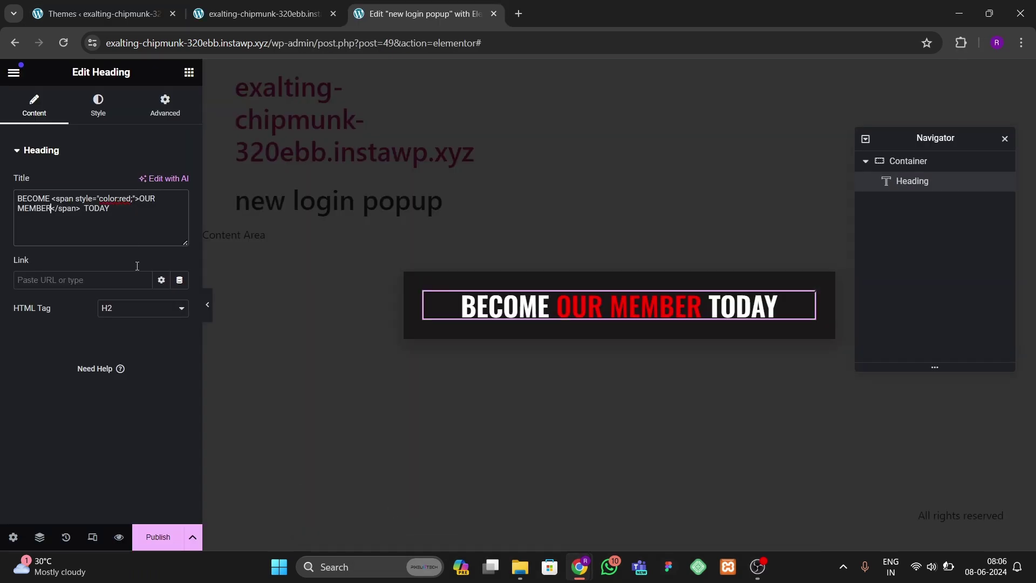
pyautogui.click(189, 73)
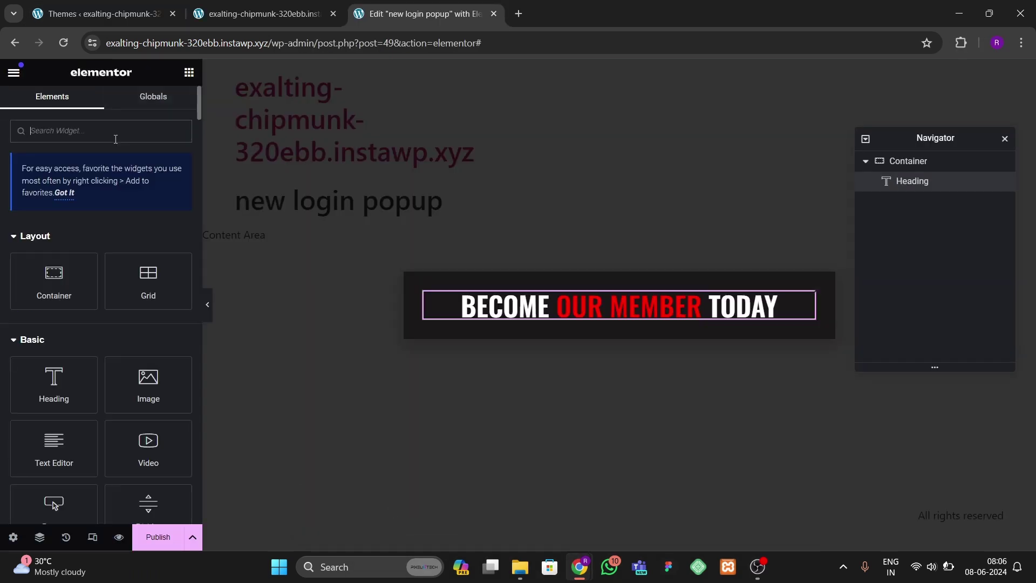
# Place a Tabs widget with Tab #1–#3 beneath the popup heading.
pyautogui.write('tabs')
pyautogui.moveTo(81, 249); pyautogui.dragTo(632, 322)
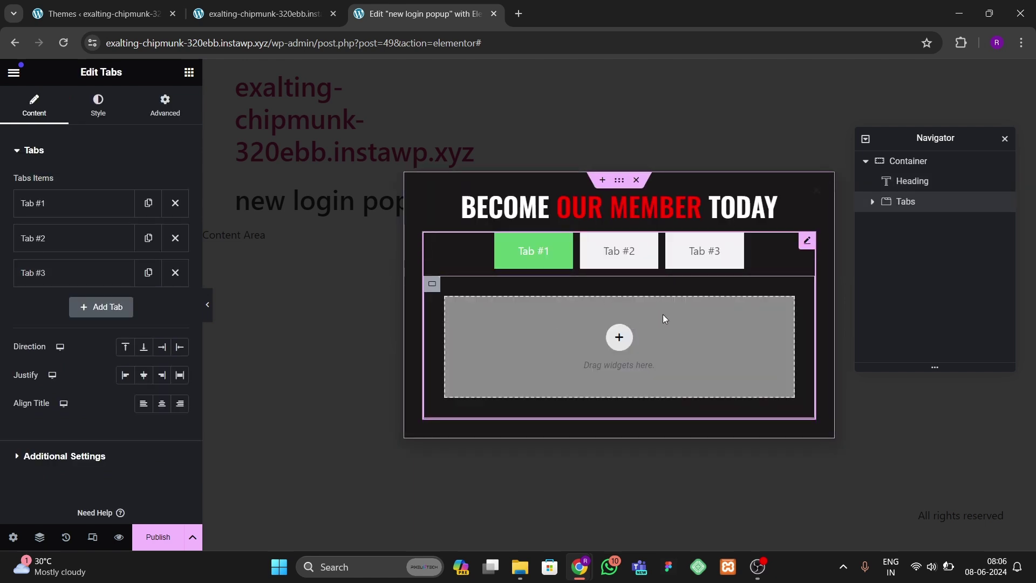
pyautogui.click(110, 4)
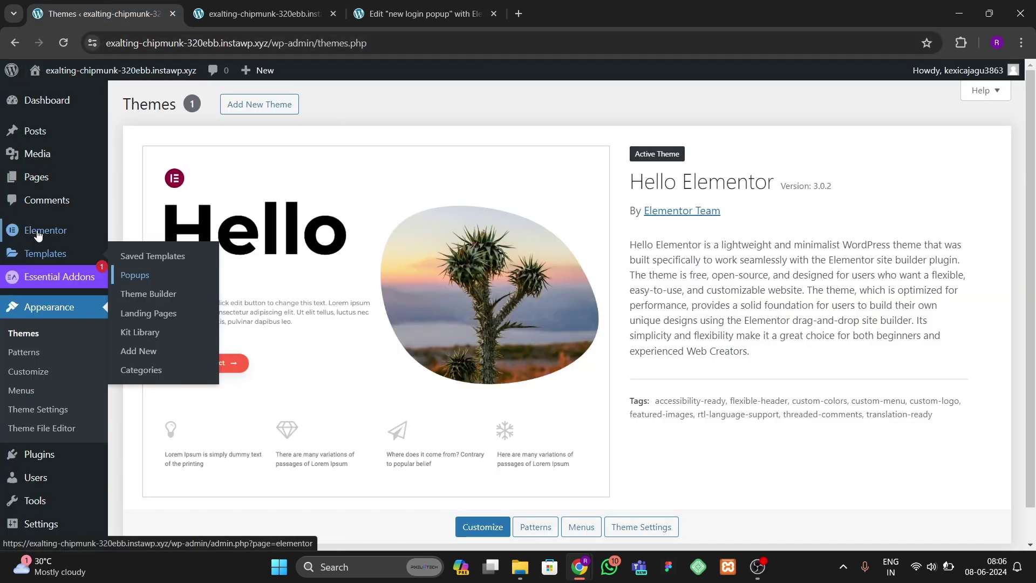
# Review Elementor's Features experiments, confirming Nested Elements and Flexbox Container are Active.
pyautogui.click(137, 250)
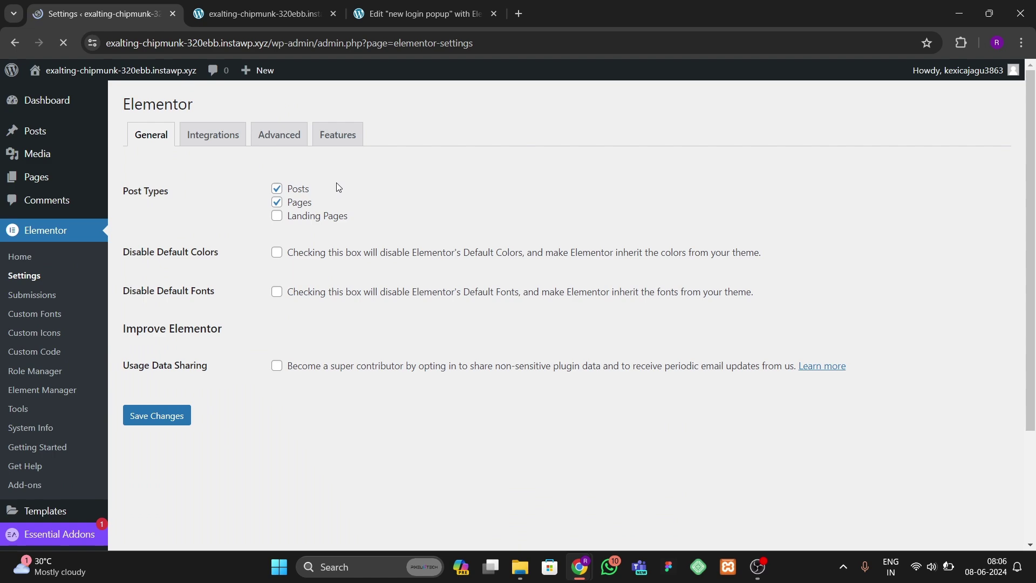
pyautogui.click(338, 134)
pyautogui.scroll(-5, 231, 338)
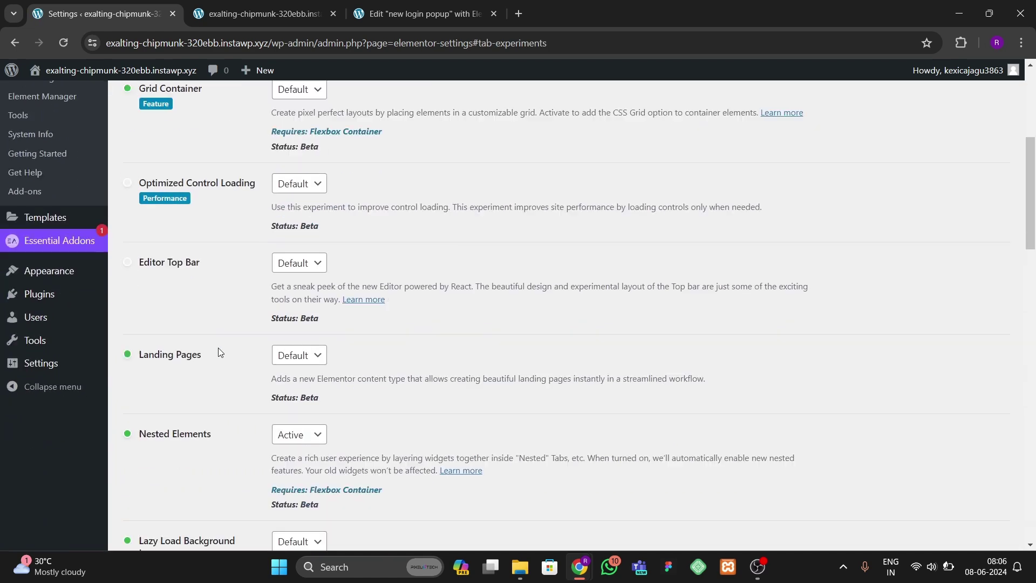
pyautogui.scroll(-3, 218, 348)
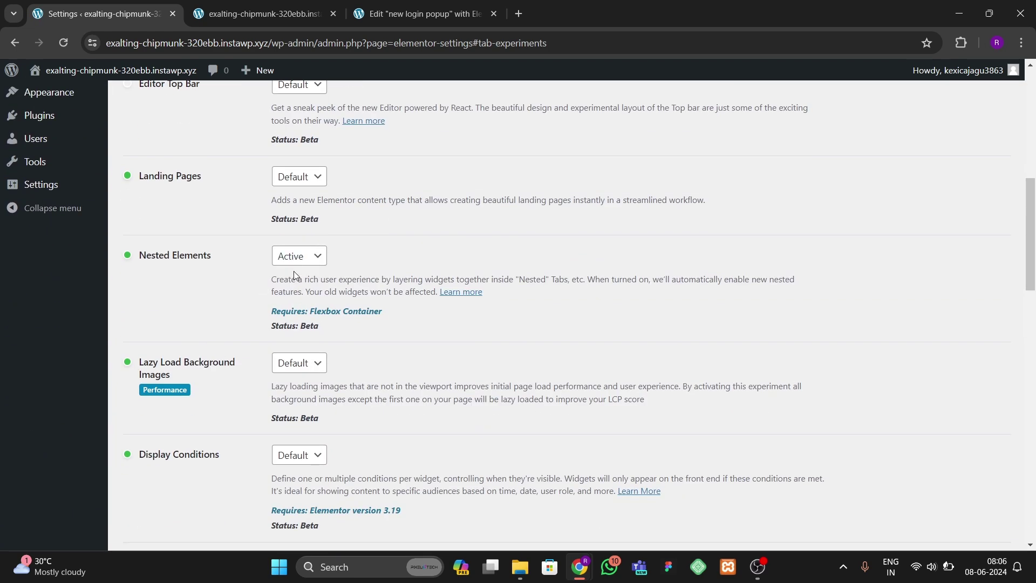
pyautogui.scroll(-7, 294, 271)
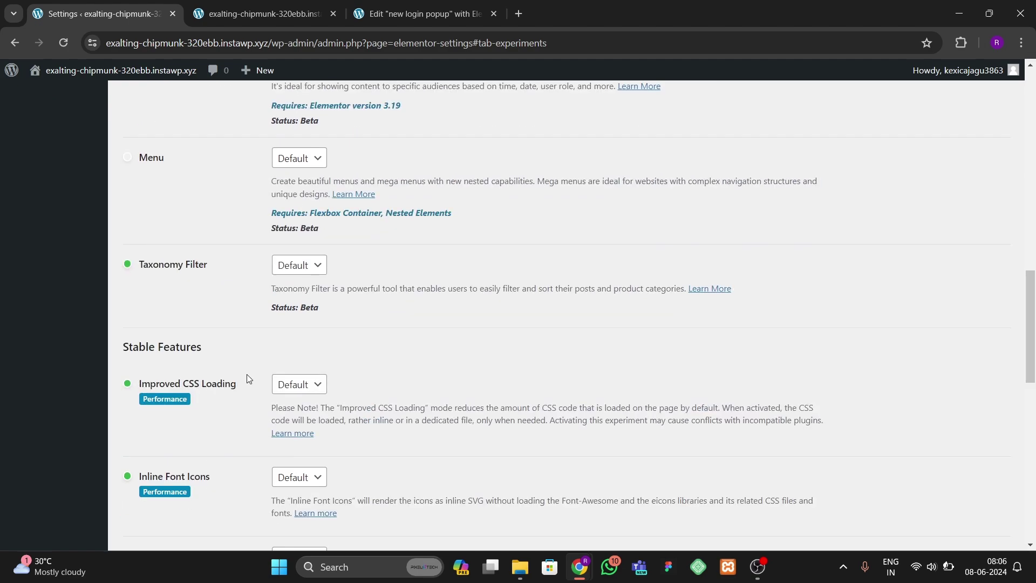
pyautogui.scroll(-7, 247, 374)
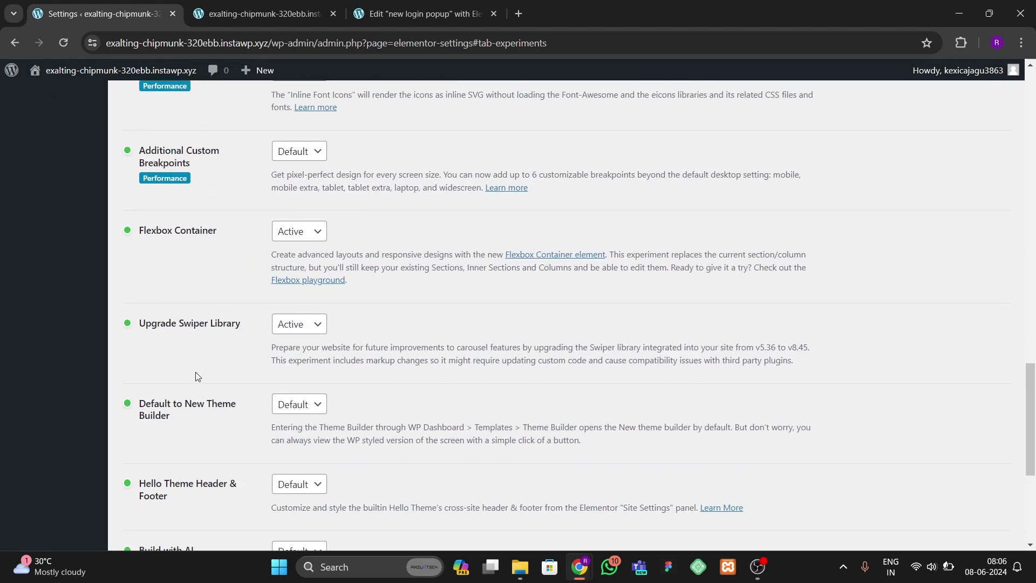
pyautogui.scroll(-3, 196, 372)
pyautogui.scroll(10, 218, 342)
# Delete Tab #3 and rename Tab #1's title to LOGIN.
pyautogui.click(402, 15)
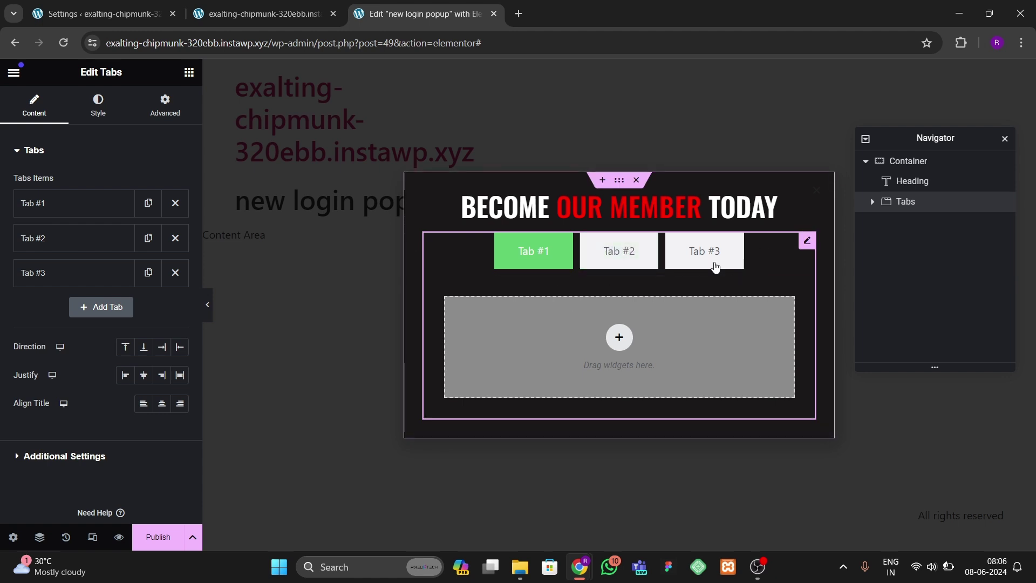
pyautogui.click(176, 272)
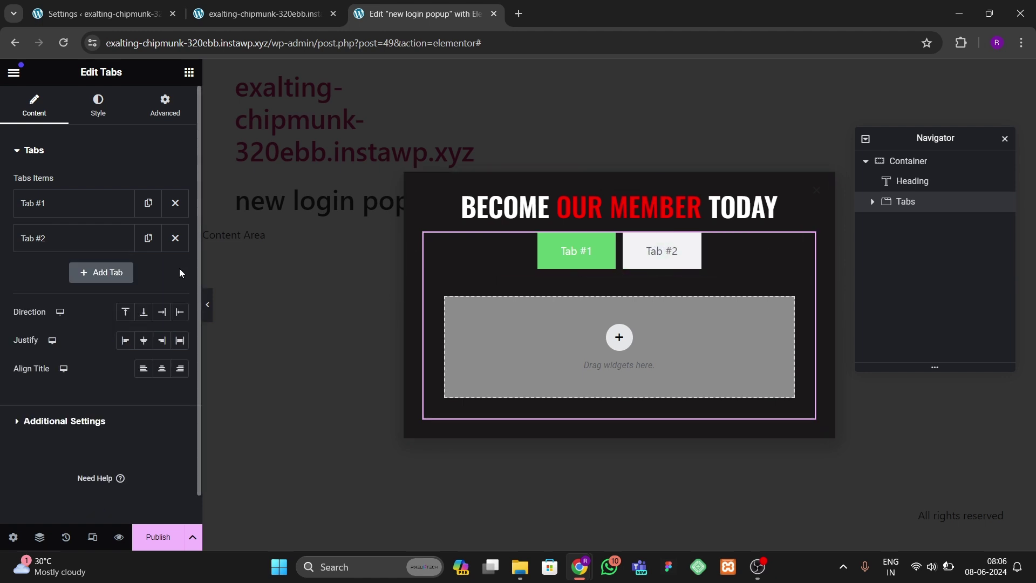
pyautogui.click(91, 204)
pyautogui.moveTo(73, 252); pyautogui.dragTo(1, 252)
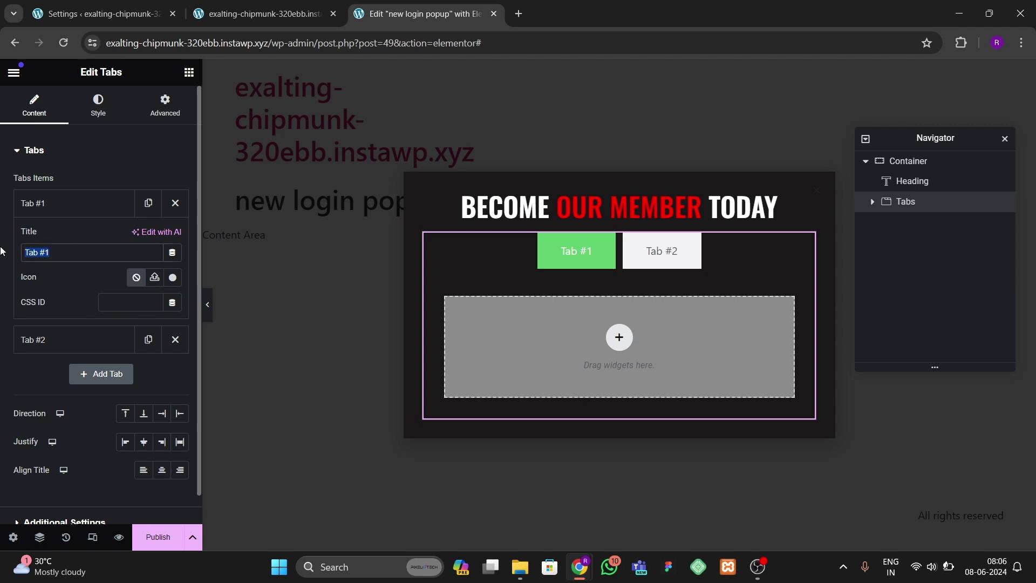
pyautogui.press('BackSpace')
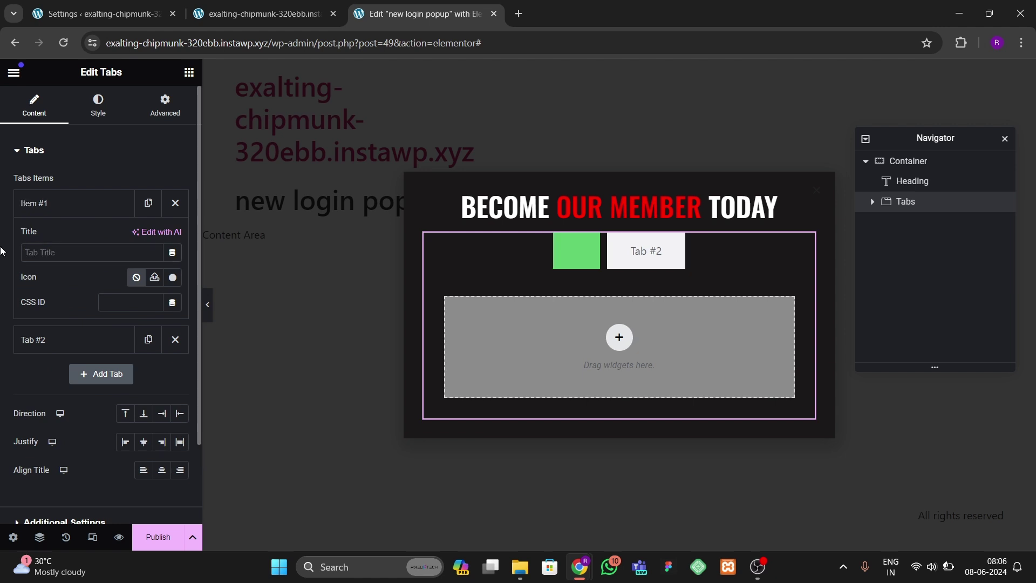
pyautogui.write('Login')
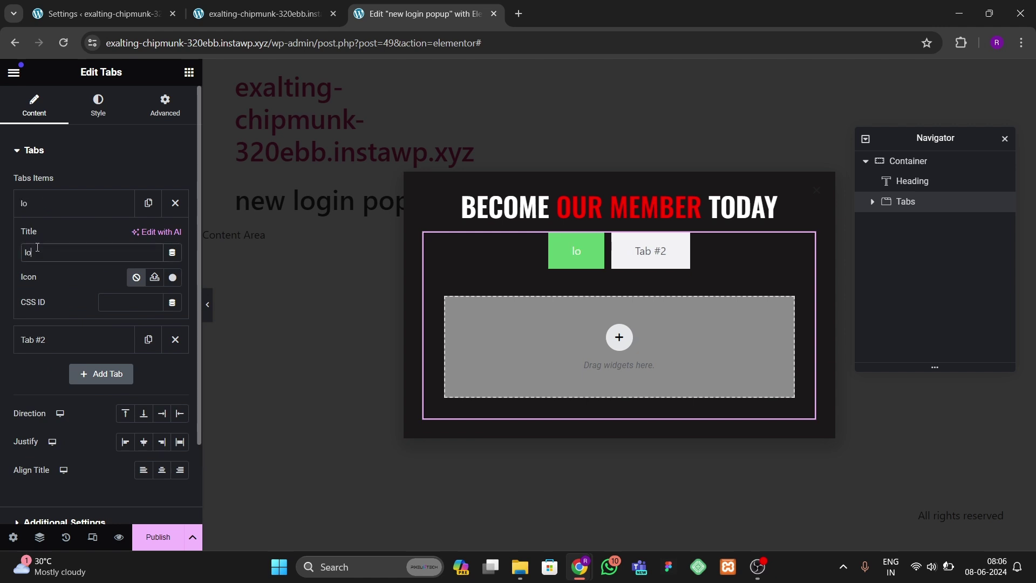
pyautogui.press('BackSpace')
pyautogui.press('BackSpace')
pyautogui.press('BackSpace')
pyautogui.press('BackSpace')
pyautogui.write('OGIN')
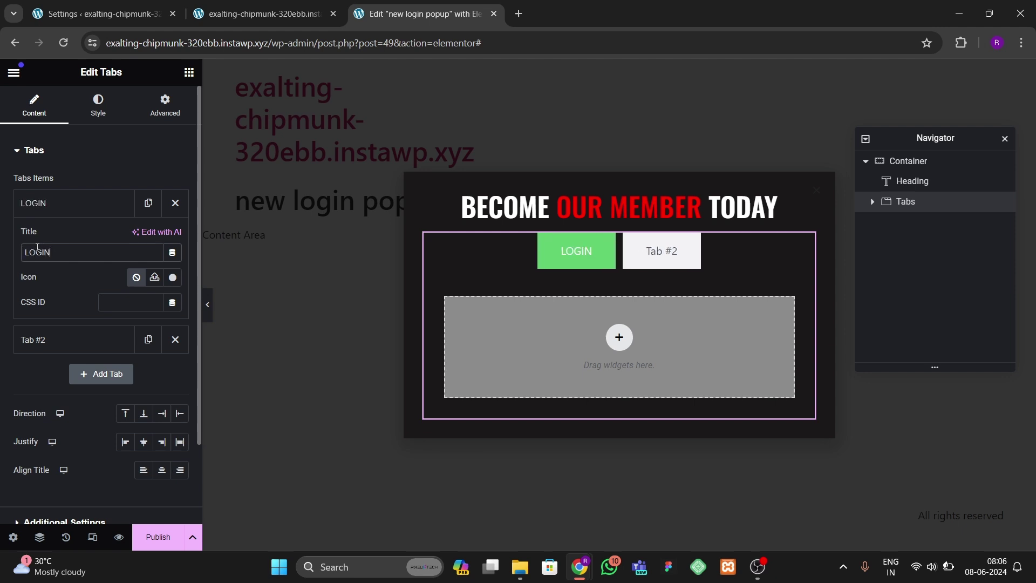
# Rename Tab #2's title to REGISTER.
pyautogui.click(48, 203)
pyautogui.click(47, 238)
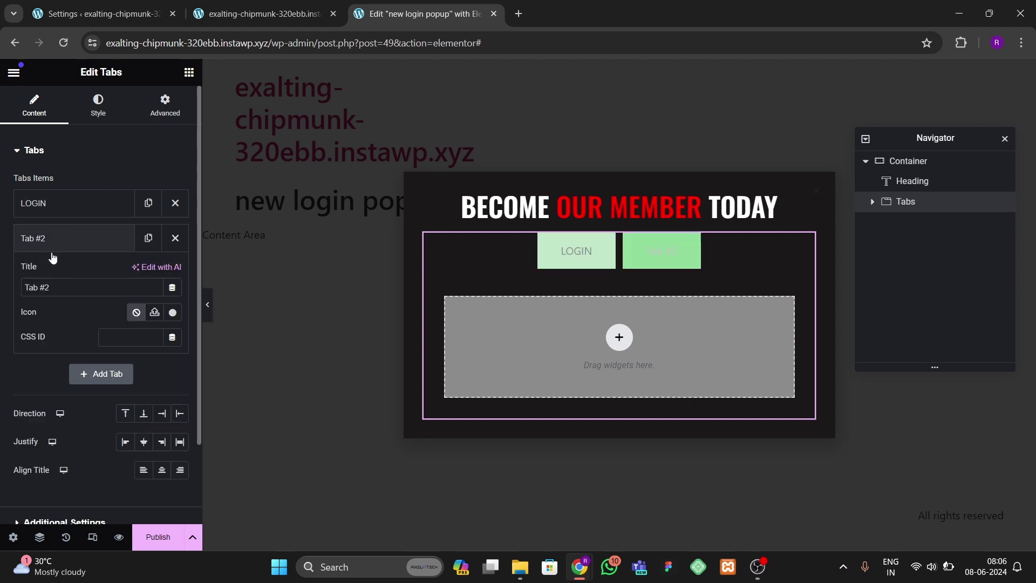
pyautogui.moveTo(57, 287); pyautogui.dragTo(0, 293)
pyautogui.write('REGISTER')
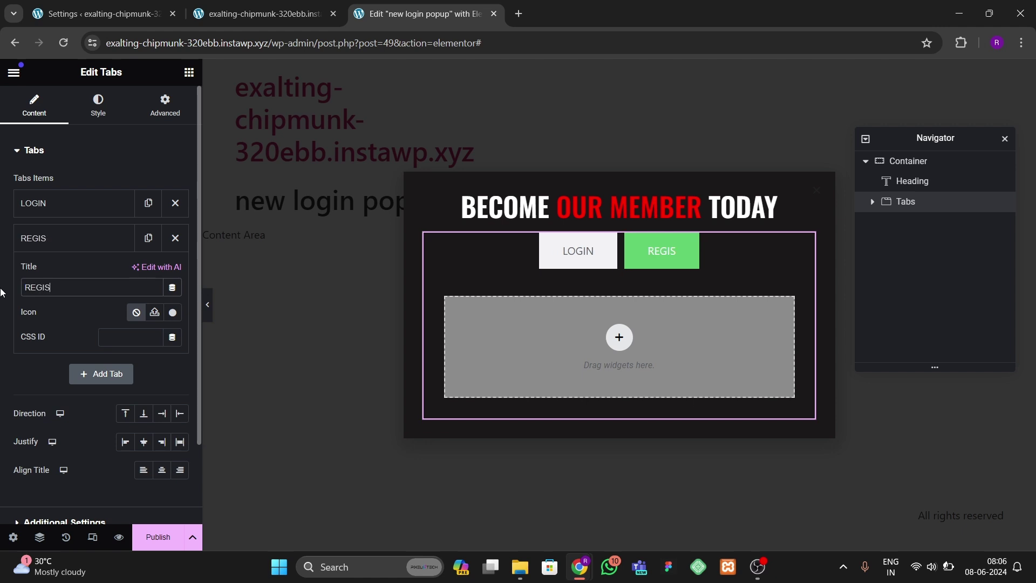
pyautogui.click(84, 231)
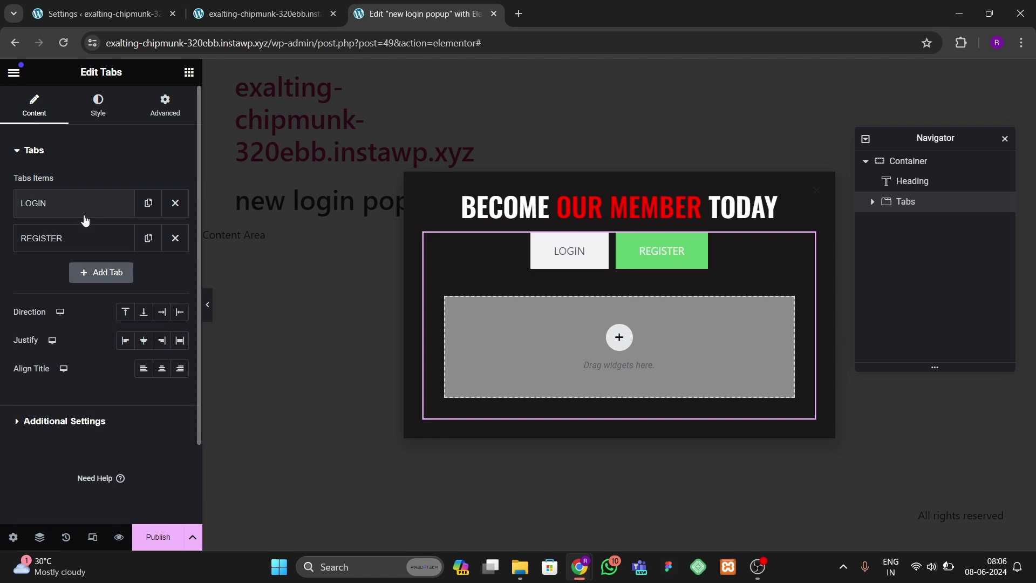
# Drop a Login | Register Form into the tab content and preview its Register Now / Sign In switch.
pyautogui.click(189, 72)
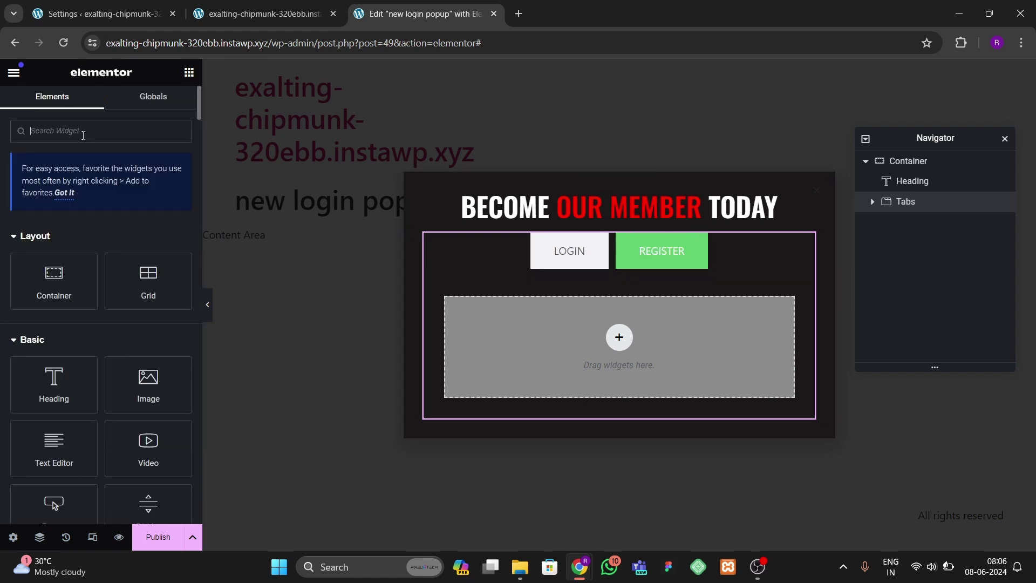
pyautogui.write('form')
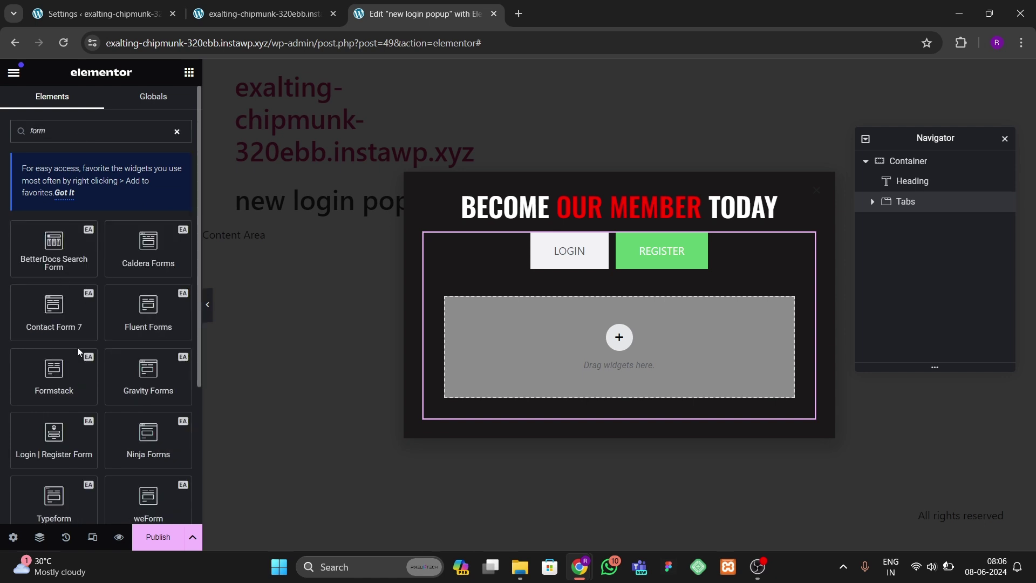
pyautogui.scroll(-3, 79, 352)
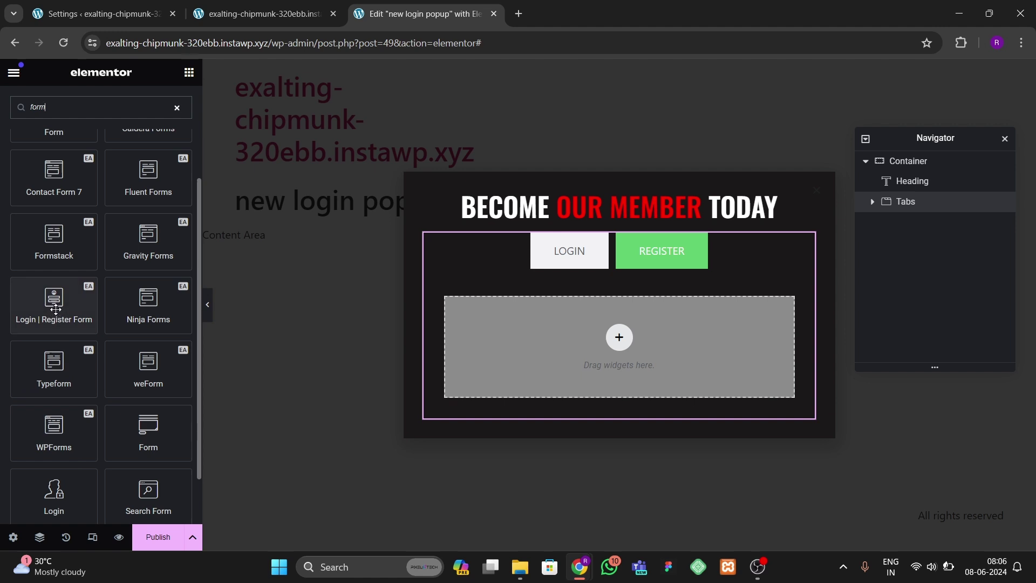
pyautogui.moveTo(55, 310); pyautogui.dragTo(610, 353)
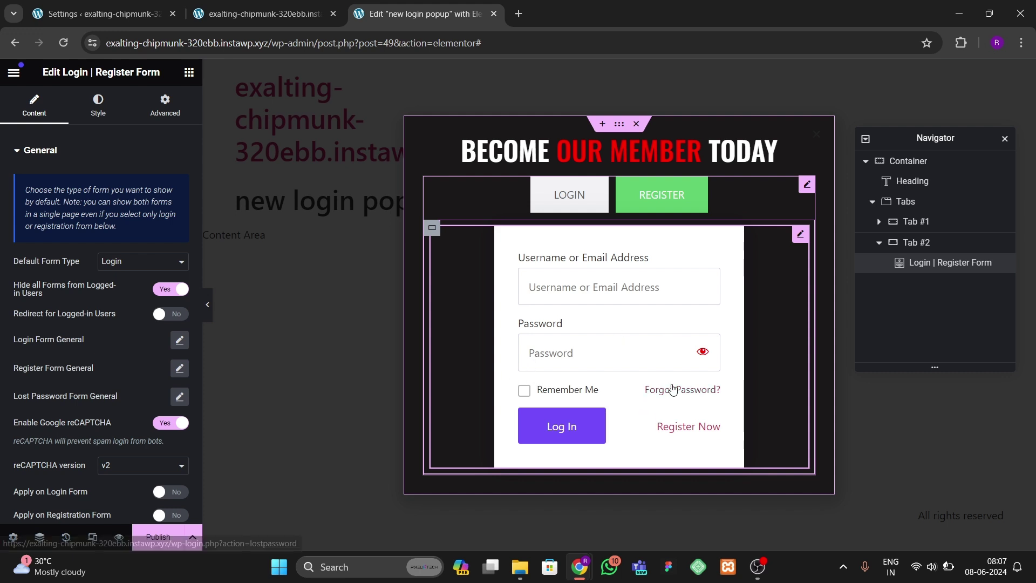
pyautogui.click(678, 431)
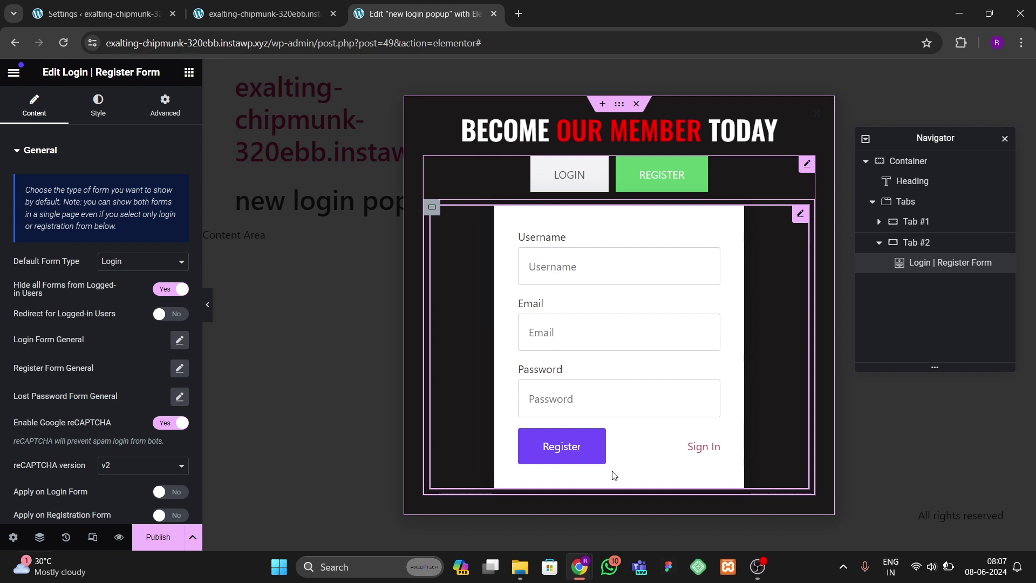
pyautogui.click(694, 448)
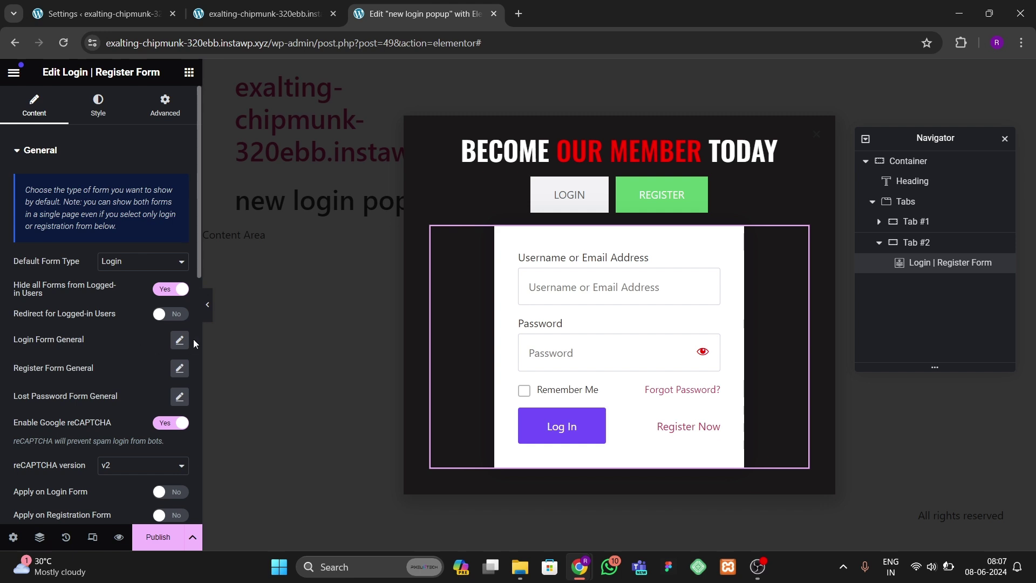
# Set Show Register Link to No in the login form's General settings.
pyautogui.click(180, 340)
pyautogui.scroll(-1, 97, 416)
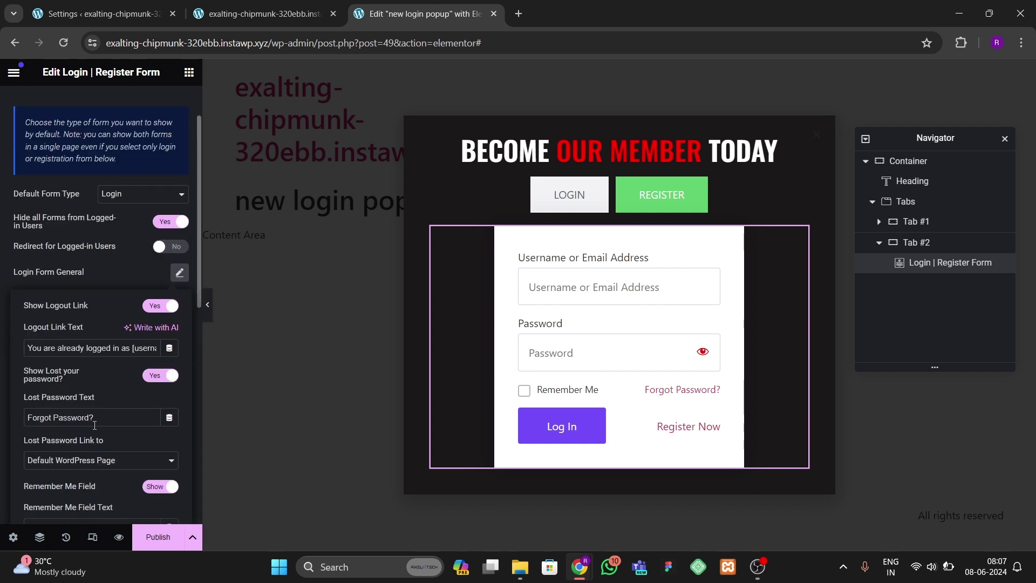
pyautogui.scroll(-1, 60, 387)
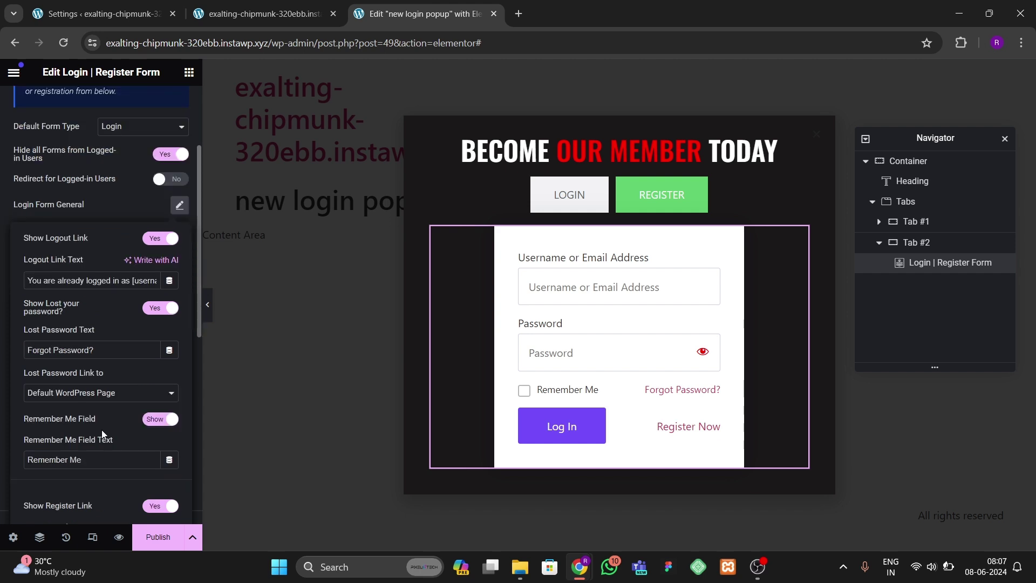
pyautogui.scroll(-2, 81, 445)
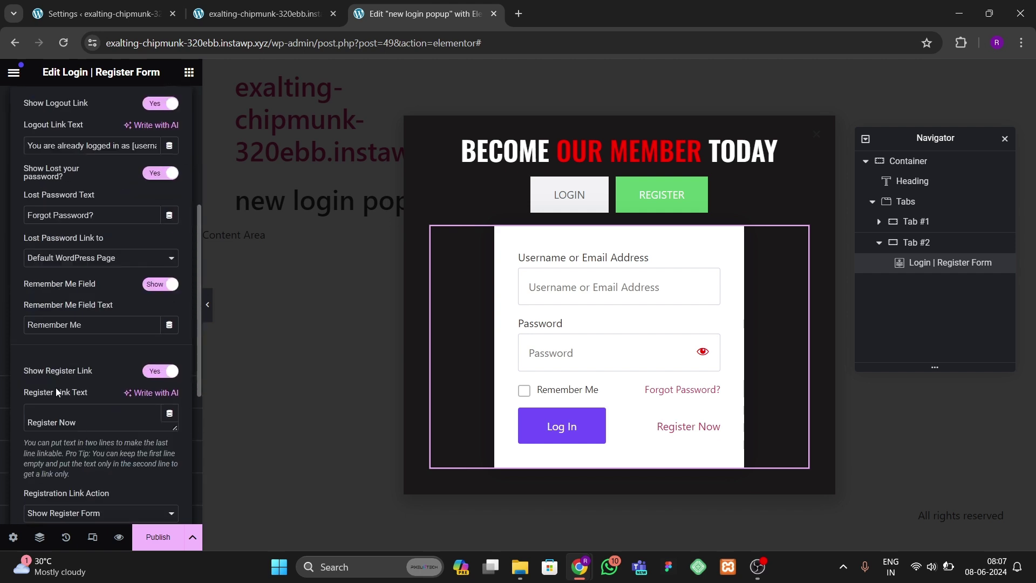
pyautogui.click(155, 372)
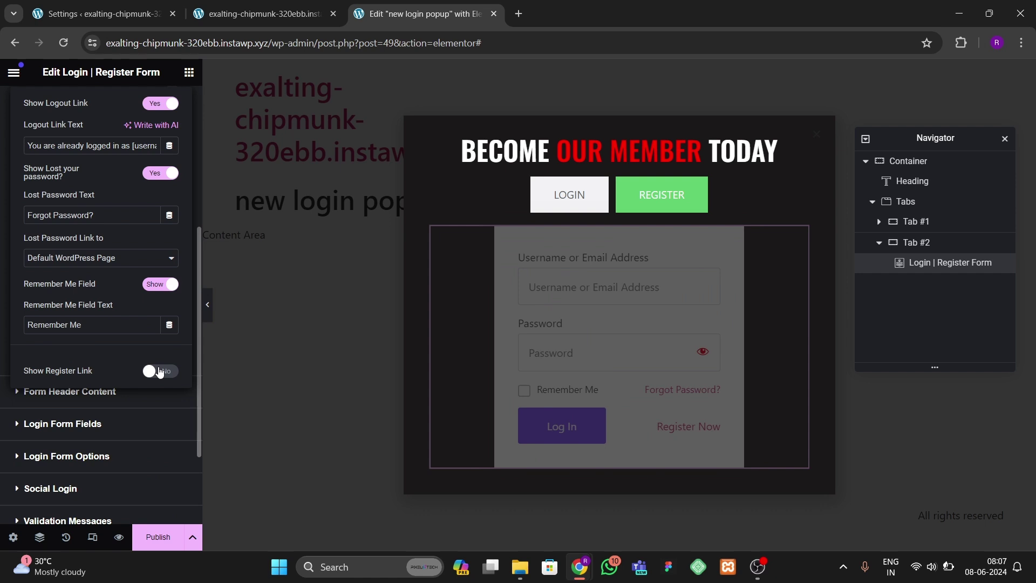
pyautogui.scroll(3, 103, 267)
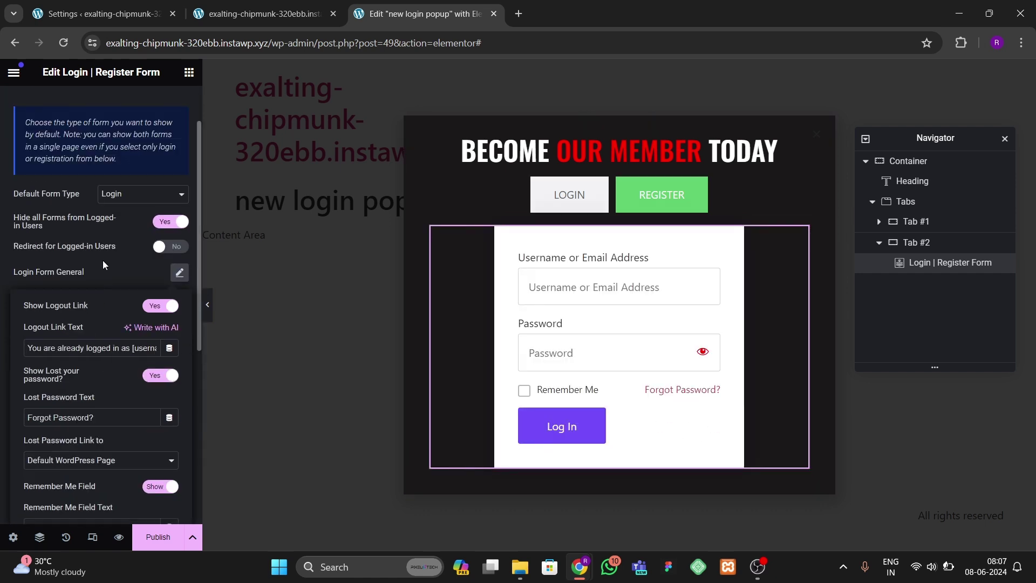
pyautogui.click(129, 226)
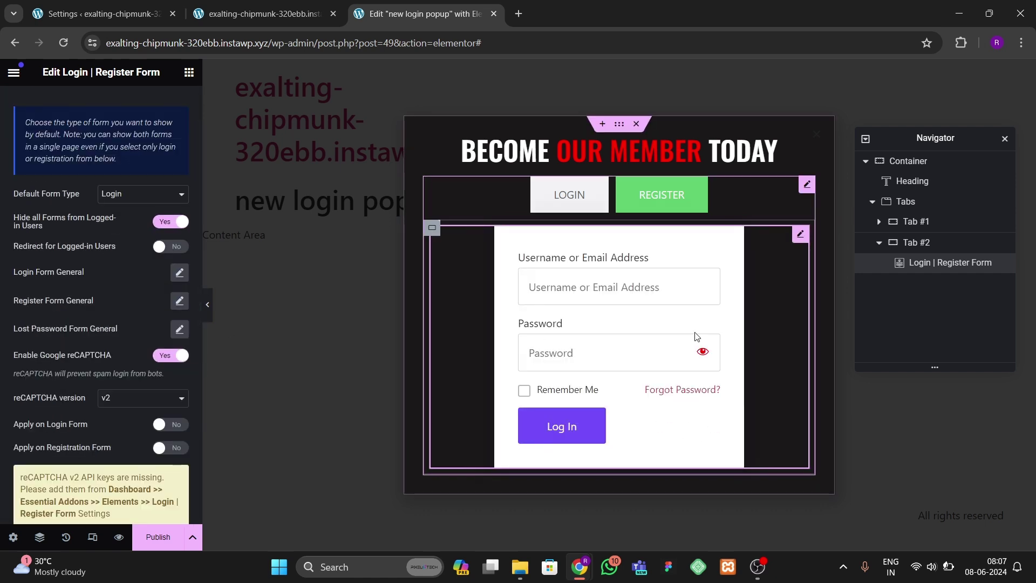
pyautogui.click(799, 240)
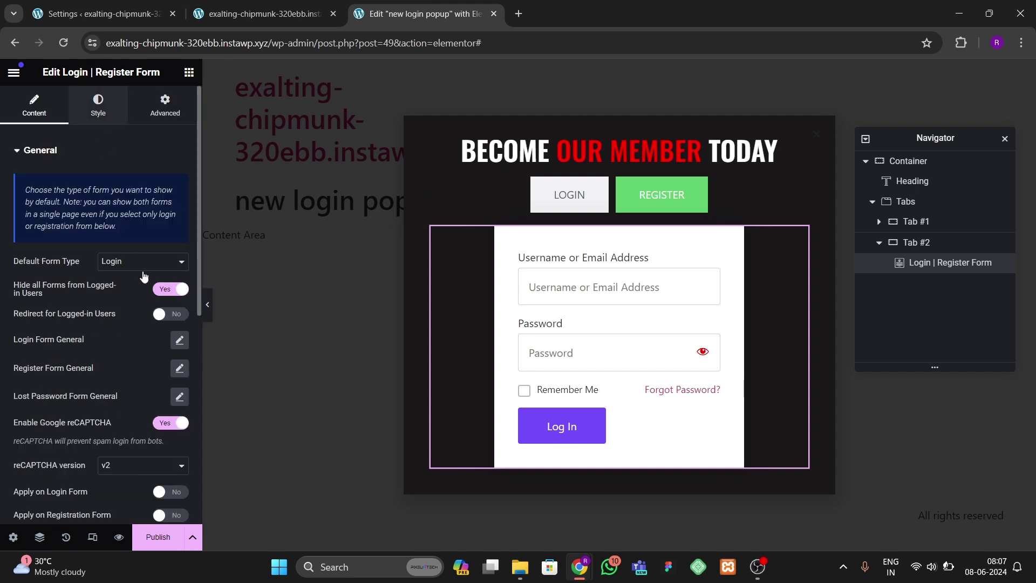
# Set the form's Container Box width to 100%.
pyautogui.click(98, 105)
pyautogui.click(180, 182)
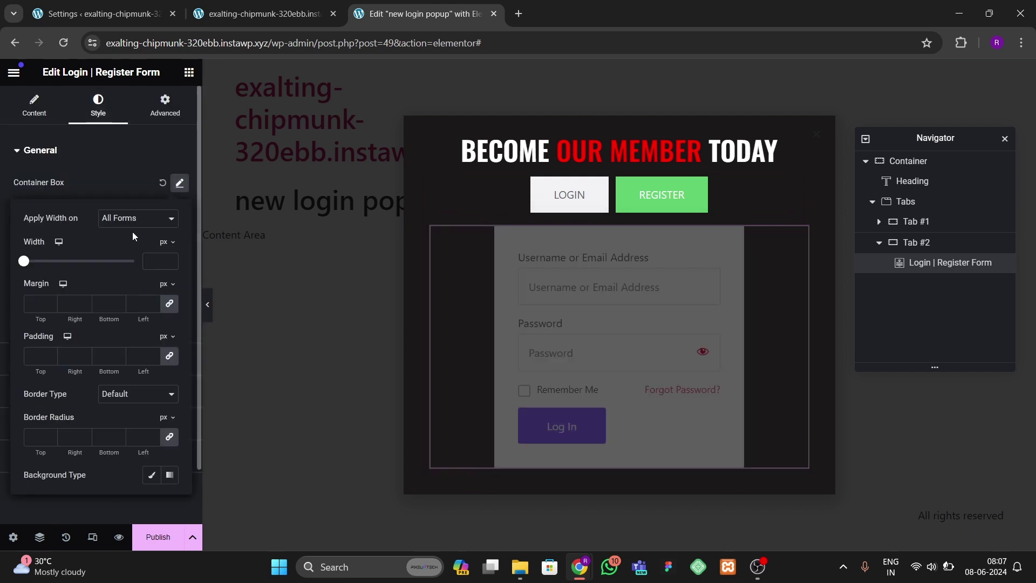
pyautogui.click(166, 242)
pyautogui.click(164, 251)
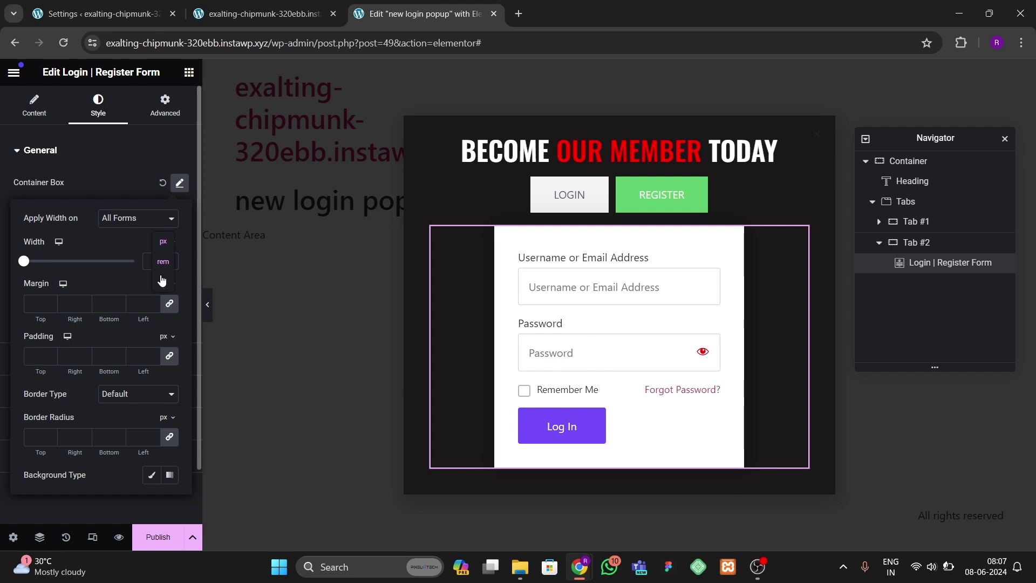
pyautogui.click(155, 261)
pyautogui.write('100')
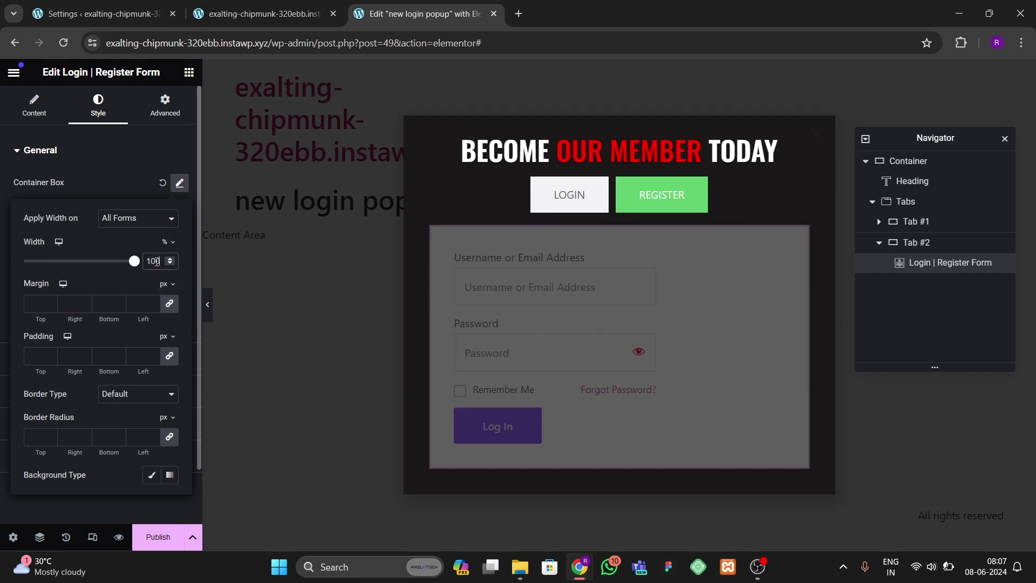
pyautogui.click(134, 200)
# Set the Form Wrapper width to 100%.
pyautogui.click(180, 250)
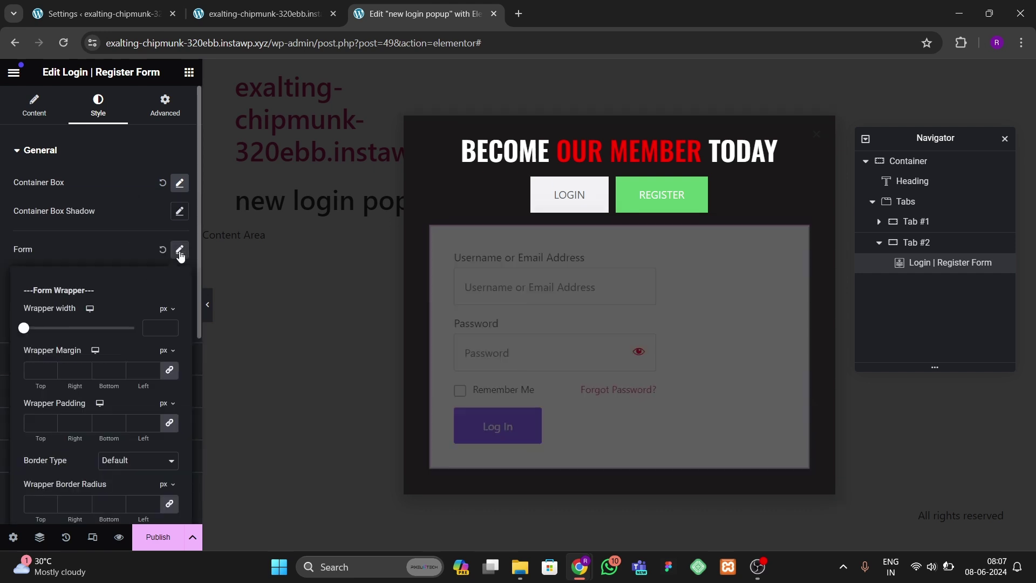
pyautogui.moveTo(167, 311)
pyautogui.click(163, 348)
pyautogui.click(157, 328)
pyautogui.write('100')
pyautogui.click(140, 266)
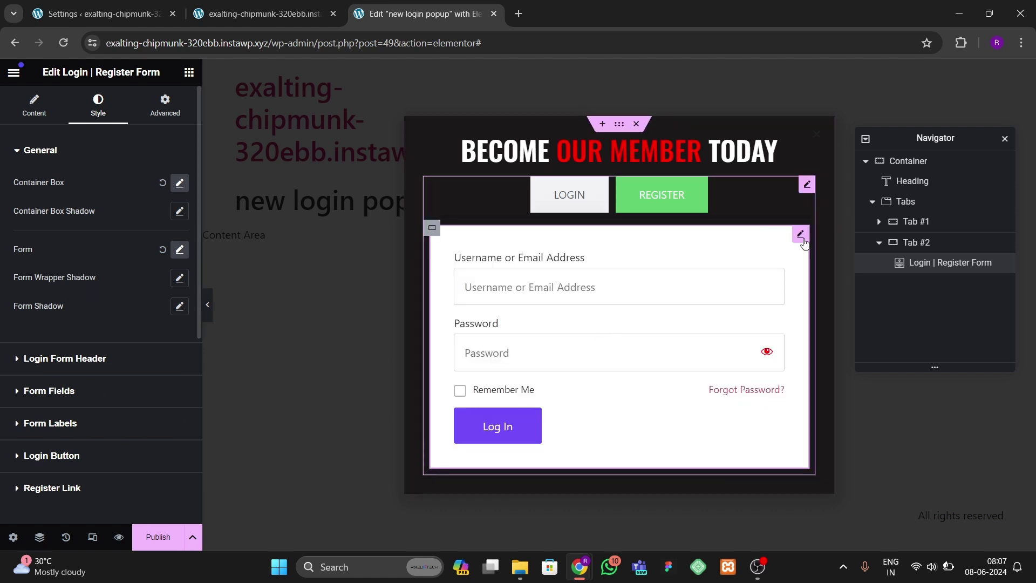
# In the Tabs widget's Active style, start shifting the background colour from green toward red.
pyautogui.click(746, 196)
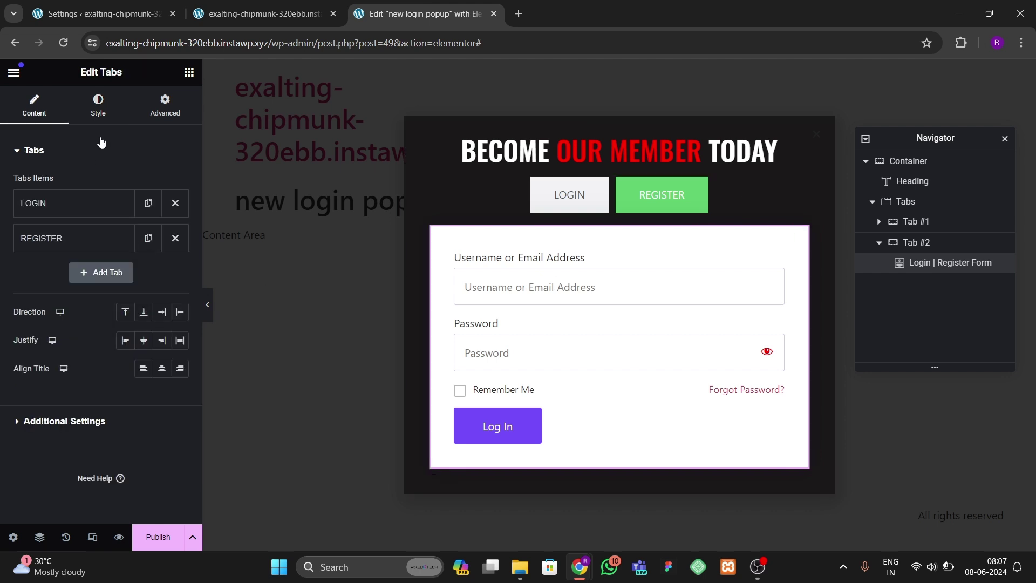
pyautogui.click(98, 108)
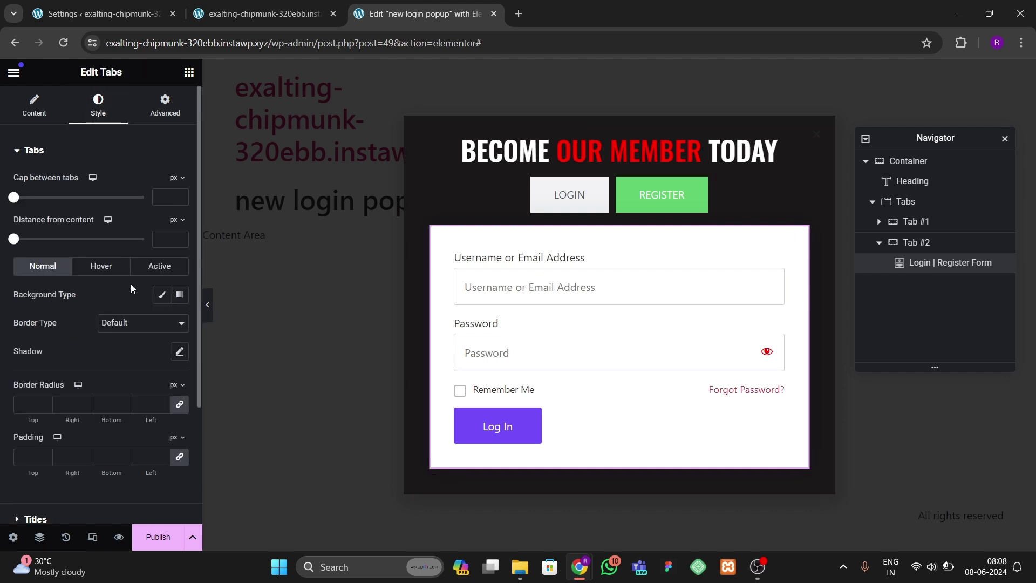
pyautogui.click(159, 267)
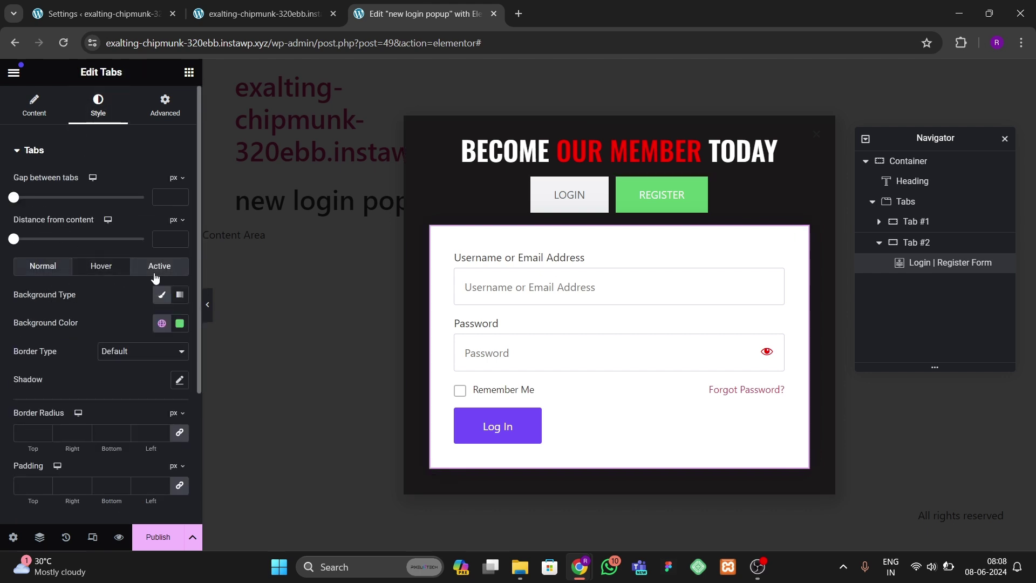
pyautogui.click(179, 324)
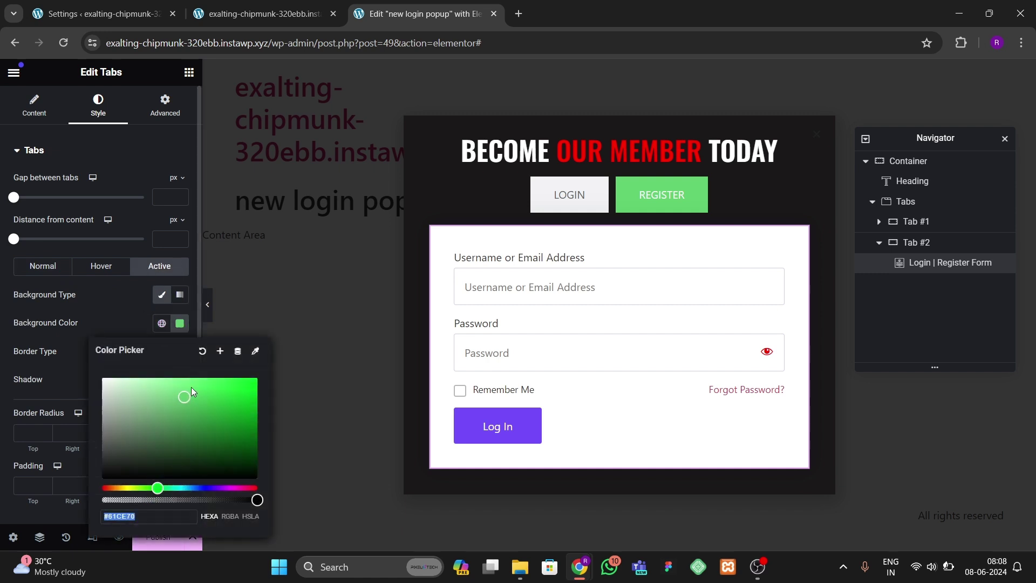
pyautogui.click(137, 495)
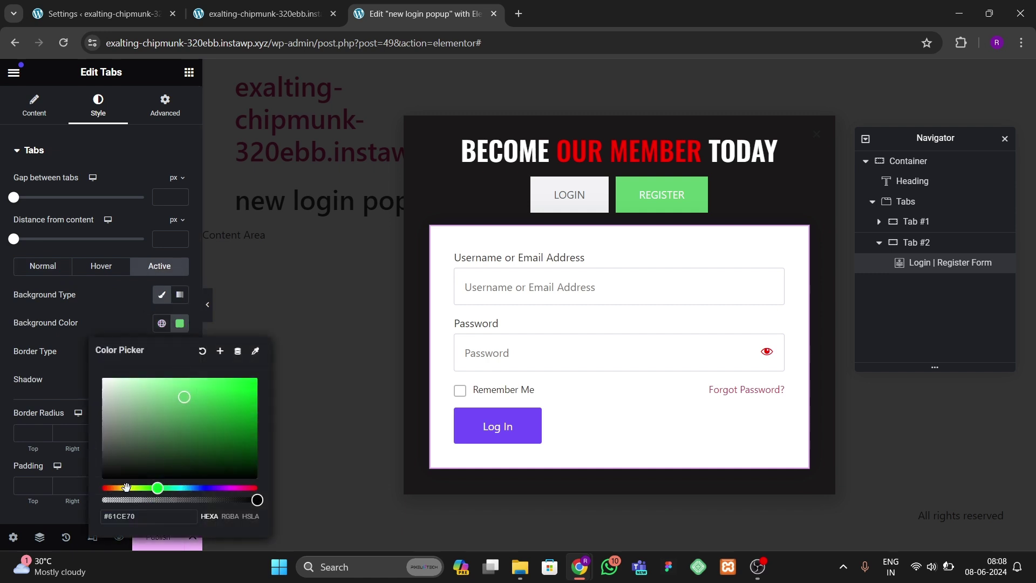
pyautogui.moveTo(126, 488); pyautogui.dragTo(102, 488)
pyautogui.moveTo(237, 389); pyautogui.dragTo(278, 352)
pyautogui.moveTo(149, 378); pyautogui.dragTo(118, 316)
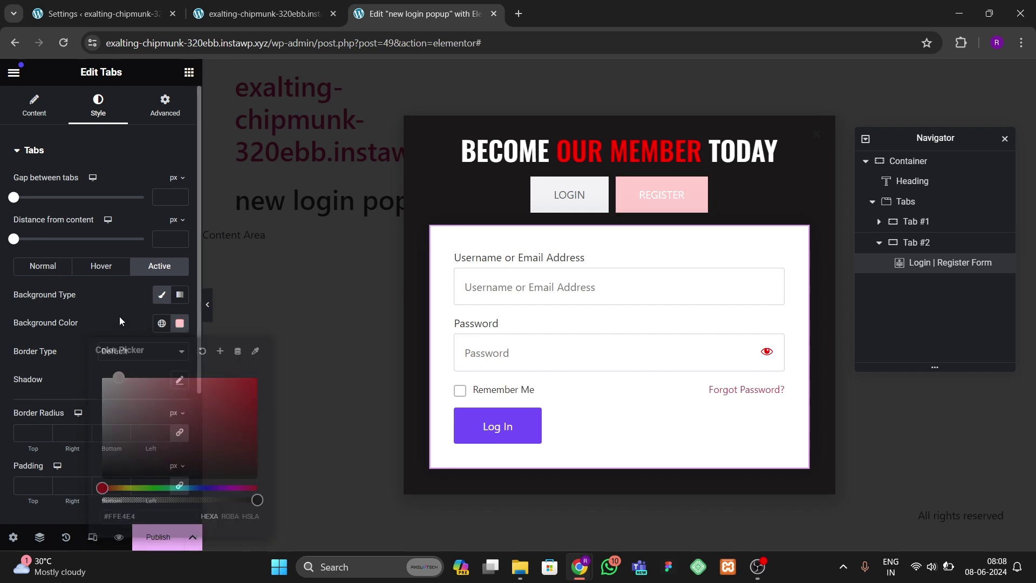
# Set the active tab background to pure red #FF0000 and verify the value.
pyautogui.click(180, 323)
pyautogui.moveTo(124, 380); pyautogui.dragTo(270, 367)
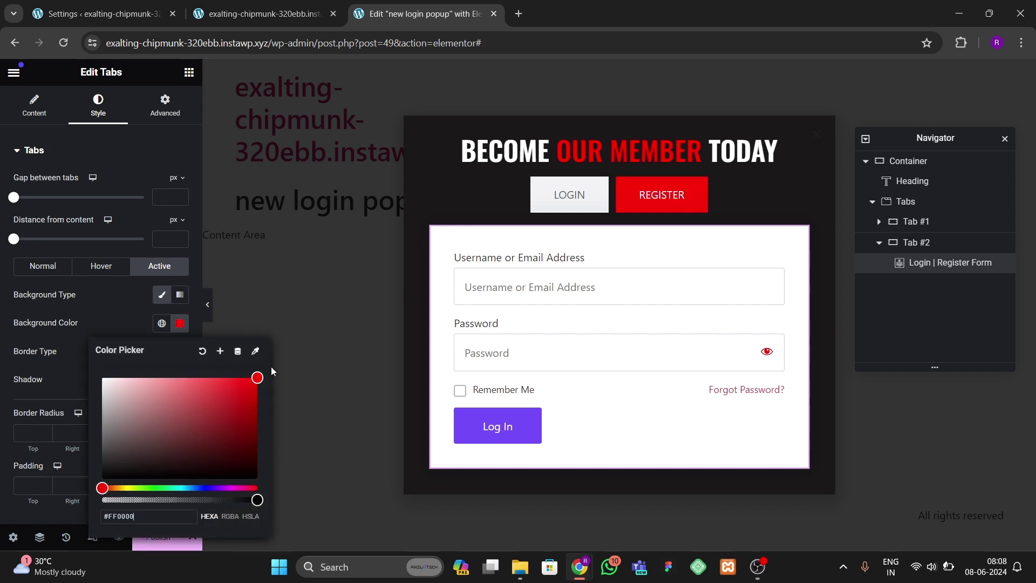
pyautogui.click(274, 360)
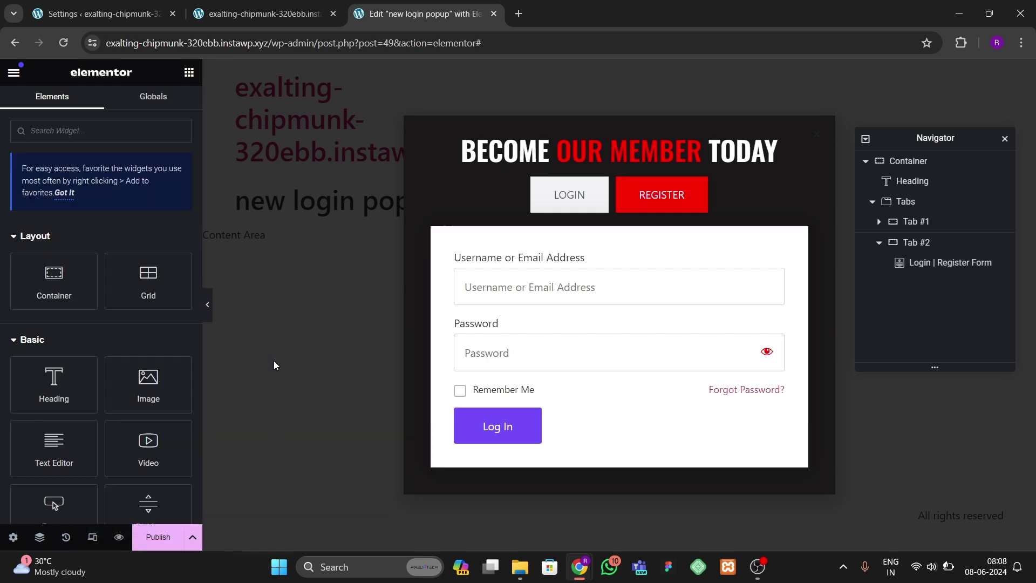
pyautogui.click(484, 242)
pyautogui.click(100, 267)
pyautogui.click(165, 270)
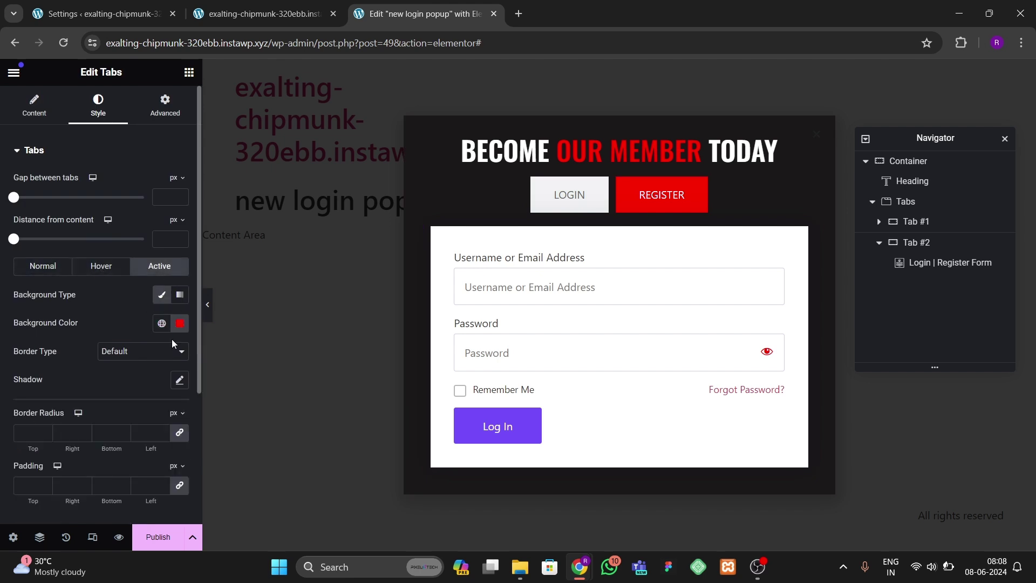
pyautogui.click(180, 323)
pyautogui.hotkey('ctrl', 'c')
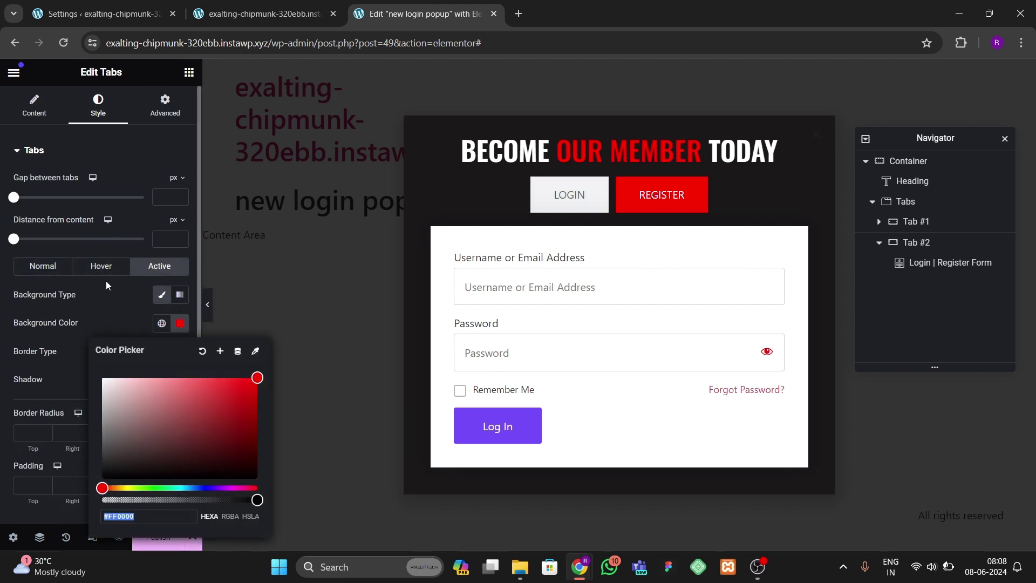
# Set the tabs' Hover background colour to red #FF0000.
pyautogui.click(101, 266)
pyautogui.click(180, 323)
pyautogui.hotkey('ctrl', 'v')
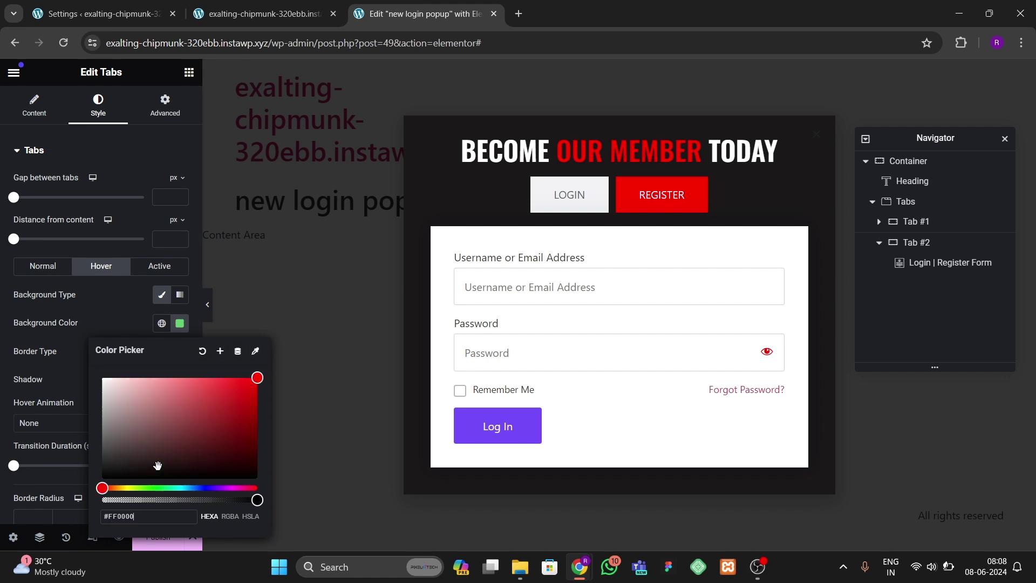
pyautogui.click(124, 307)
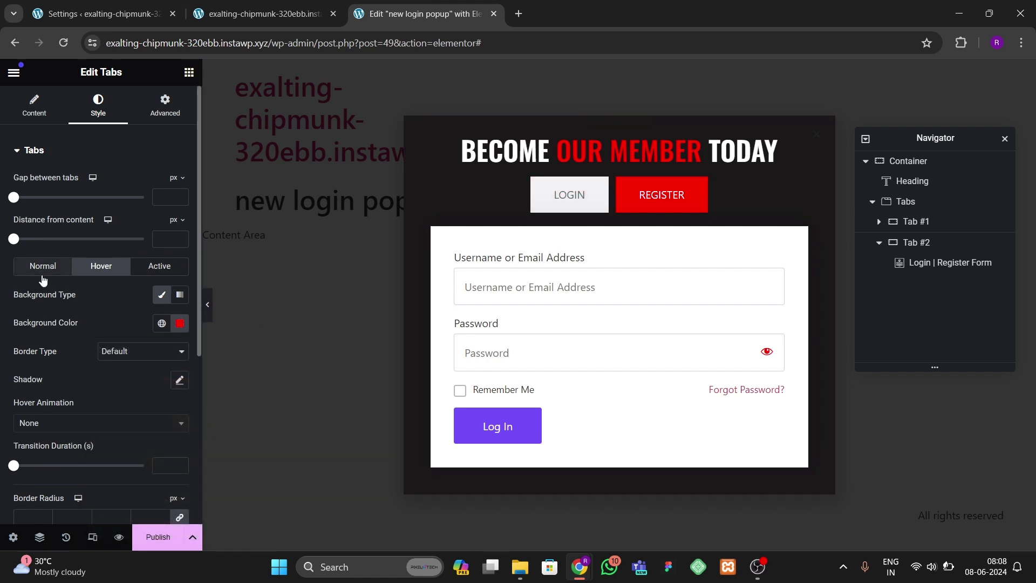
# Test the LOGIN and REGISTER tabs and publish the popup.
pyautogui.click(564, 195)
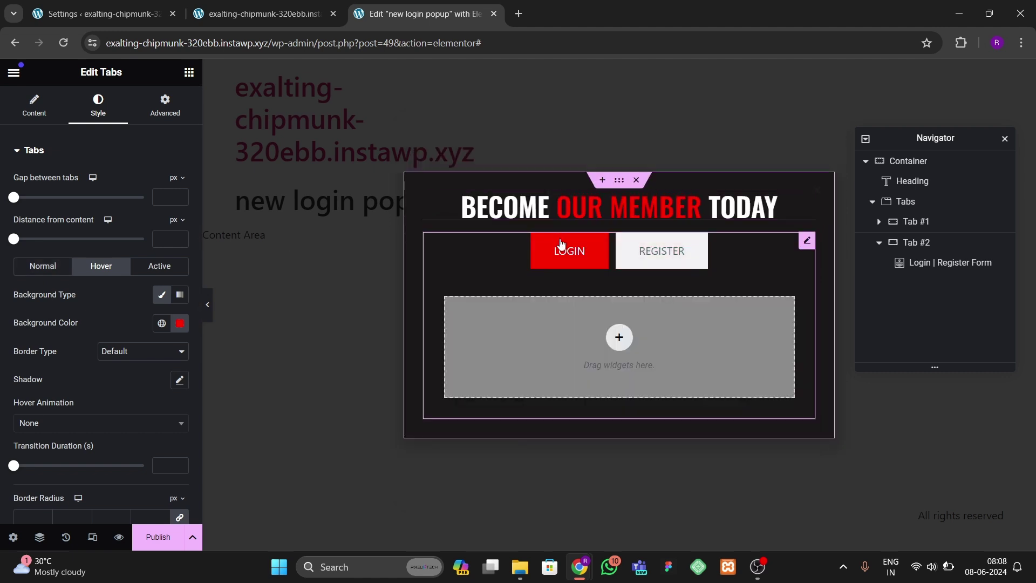
pyautogui.click(671, 261)
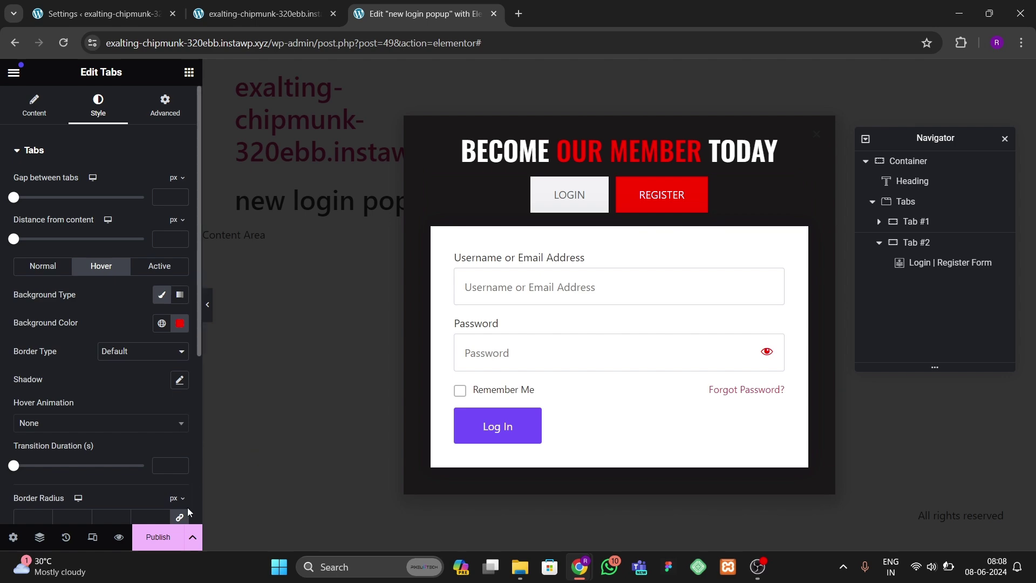
pyautogui.click(158, 537)
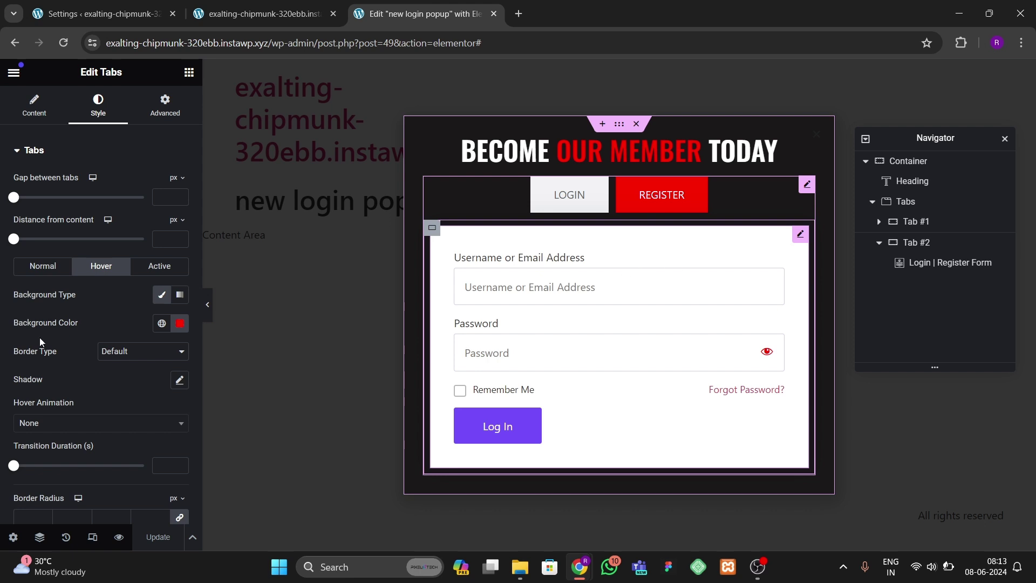
# Copy the Login | Register Form and paste it into the empty LOGIN tab.
pyautogui.click(685, 254)
pyautogui.rightClick(680, 249)
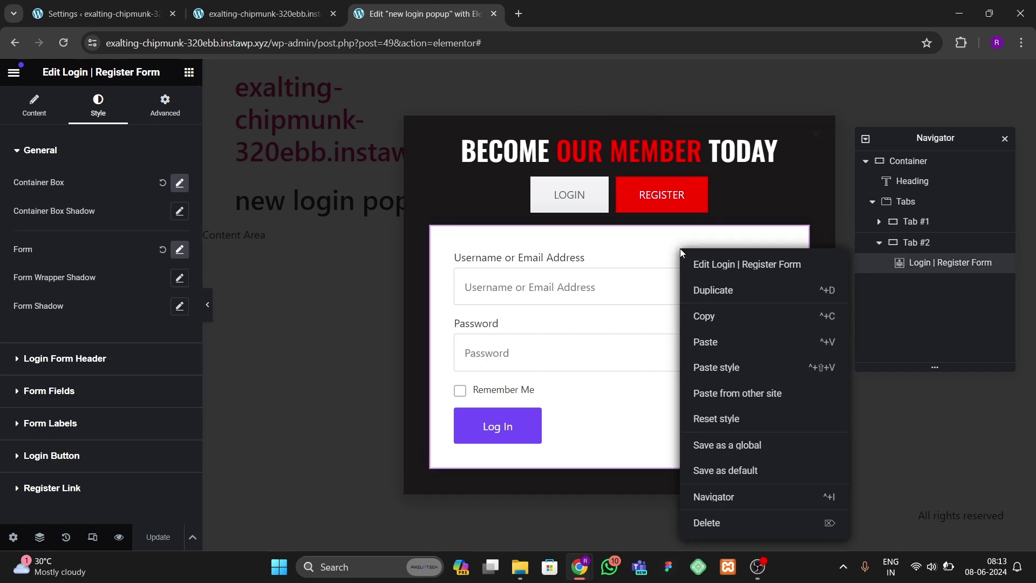
pyautogui.click(704, 314)
pyautogui.click(545, 204)
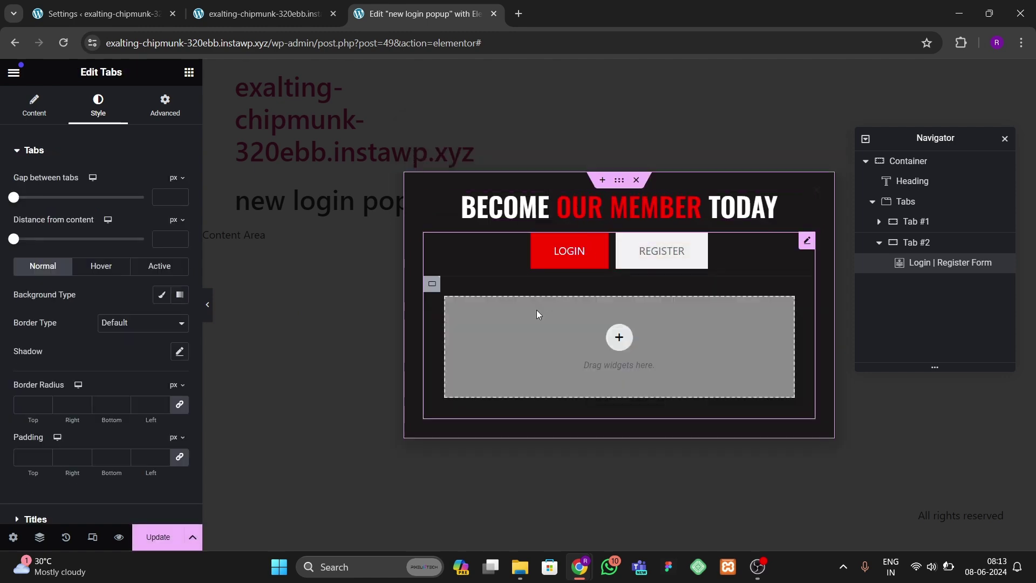
pyautogui.click(520, 322)
pyautogui.rightClick(521, 324)
pyautogui.click(555, 372)
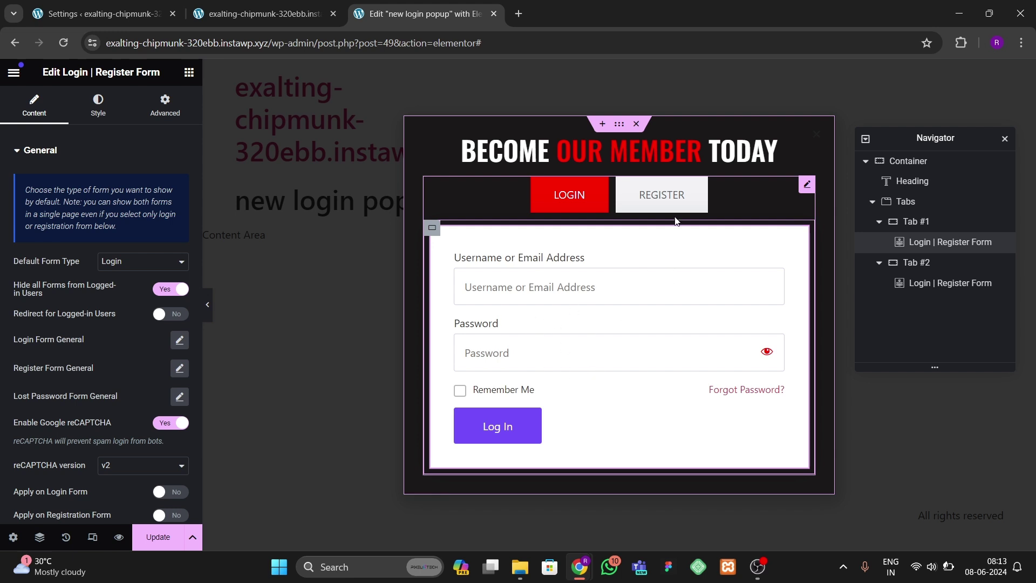
# Return to the REGISTER tab and select its form.
pyautogui.click(672, 200)
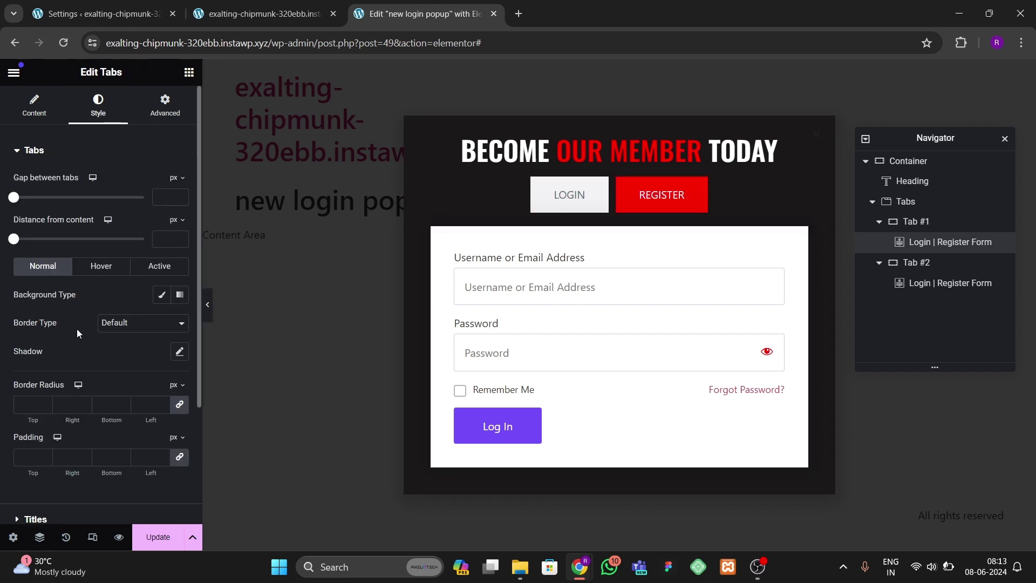
pyautogui.click(29, 119)
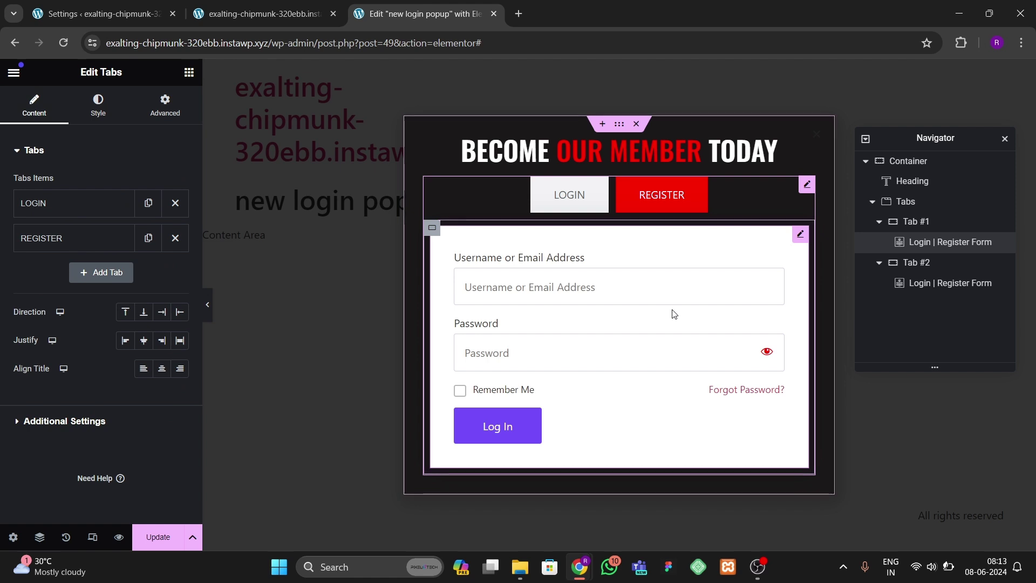
pyautogui.click(682, 286)
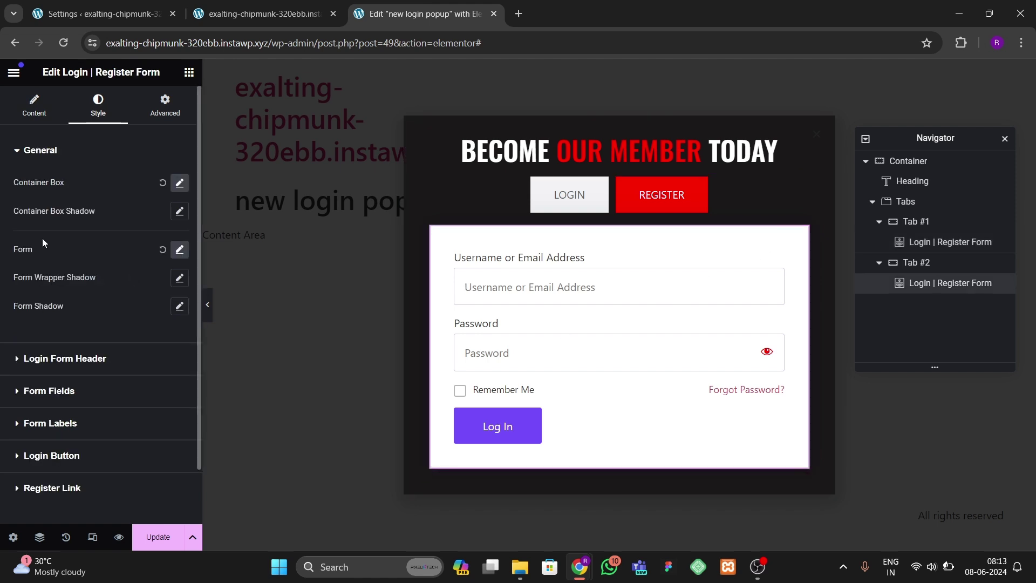
# Set the REGISTER tab form's Default Form Type to Registration.
pyautogui.click(34, 106)
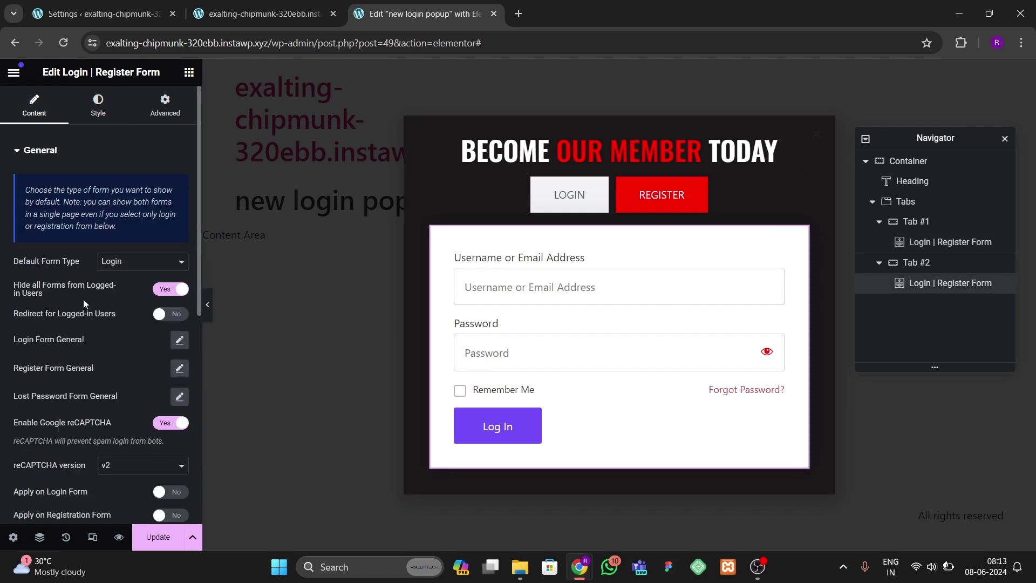
pyautogui.click(122, 260)
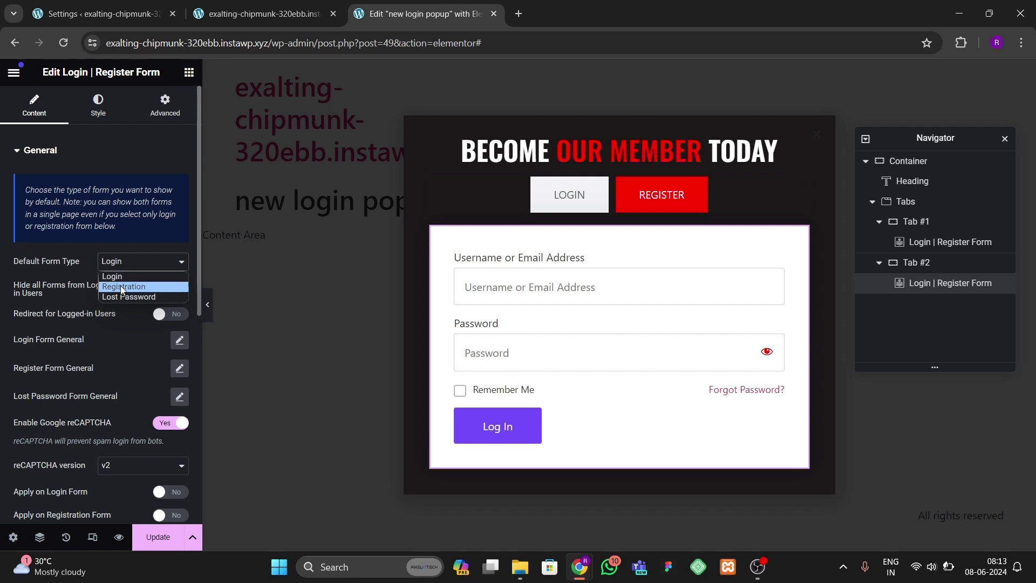
pyautogui.click(122, 286)
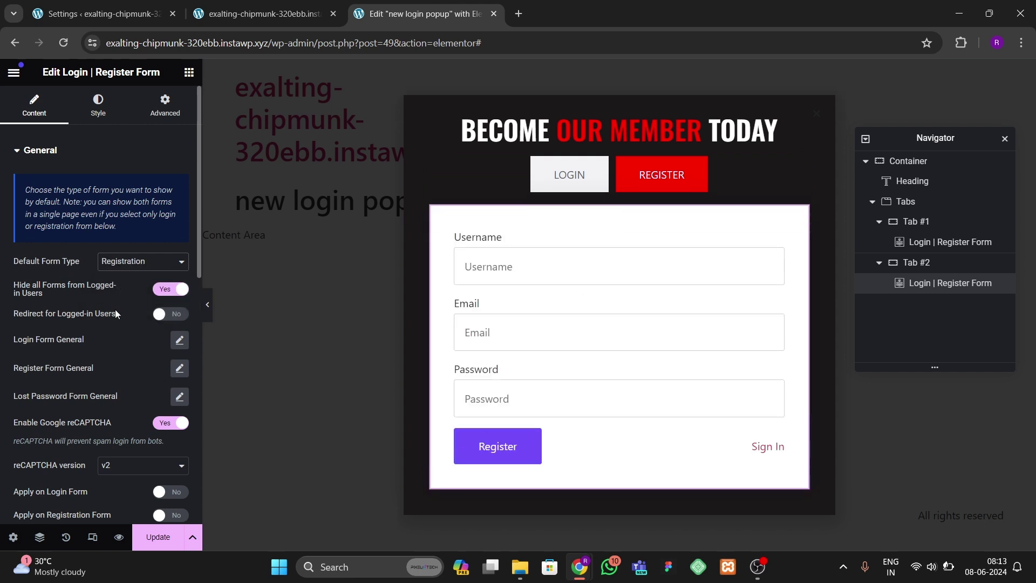
# Turn off Show Login Link in the REGISTER tab's Register Form General settings.
pyautogui.click(767, 448)
pyautogui.click(664, 207)
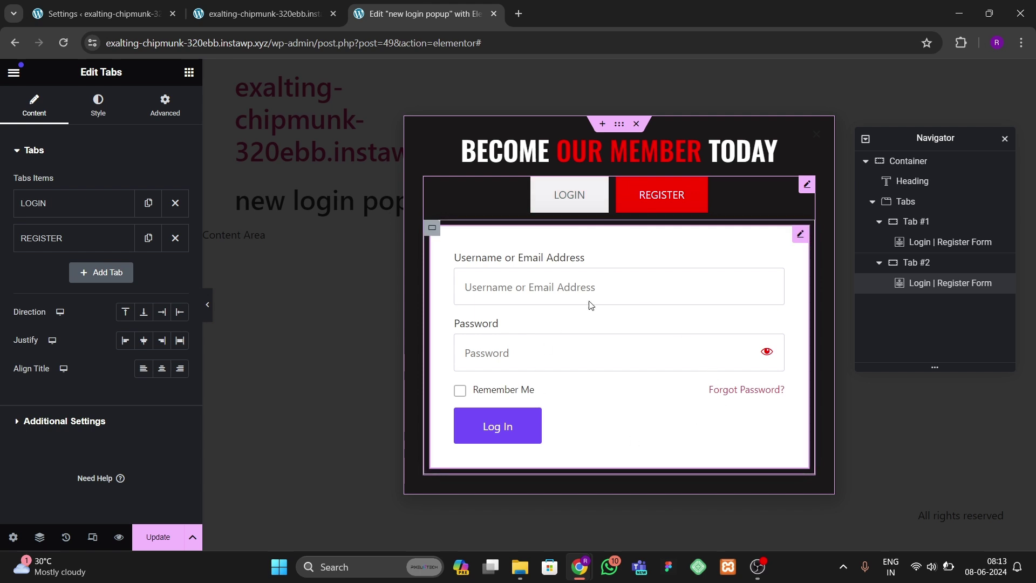
pyautogui.click(800, 233)
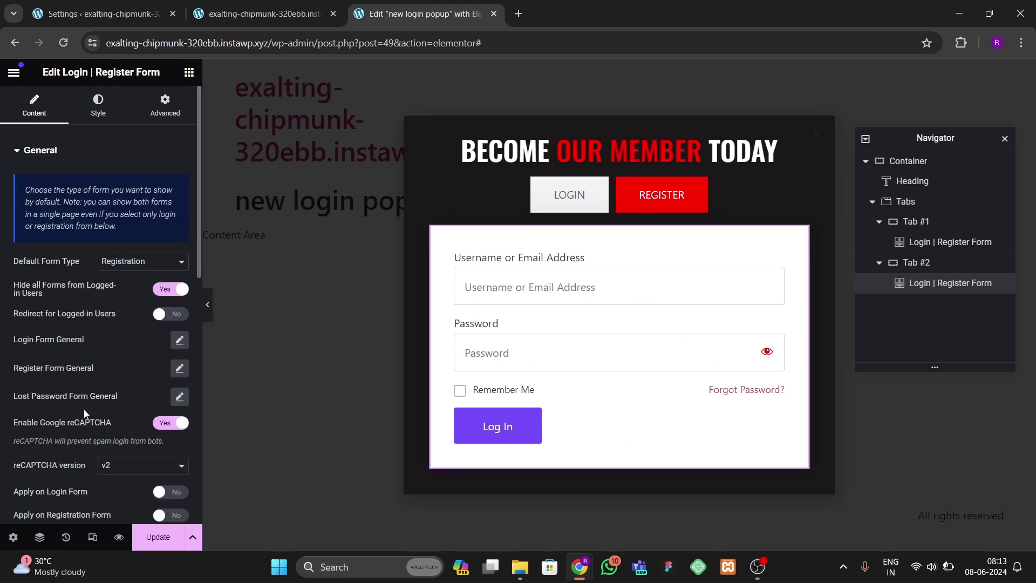
pyautogui.scroll(-2, 83, 402)
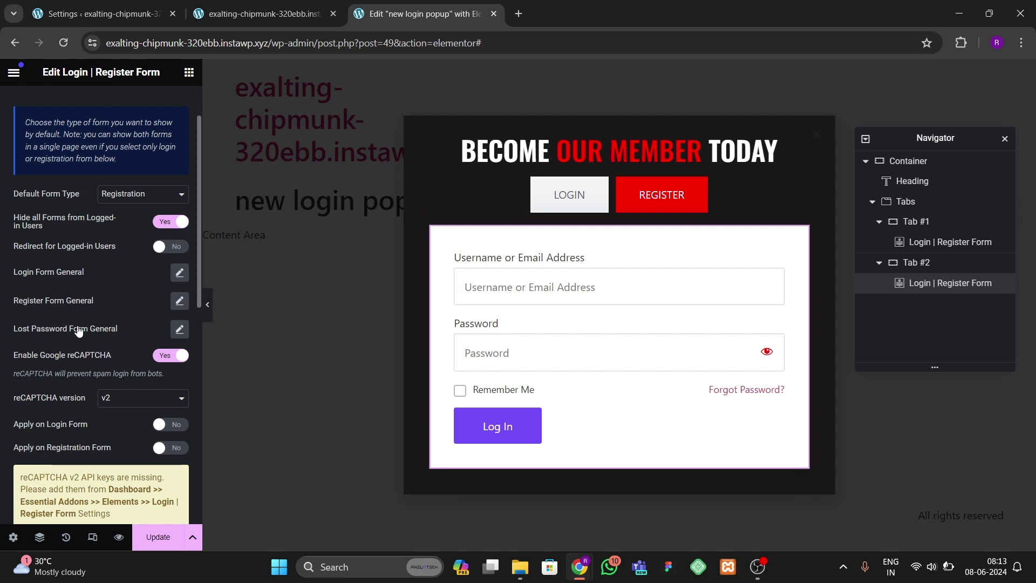
pyautogui.click(180, 302)
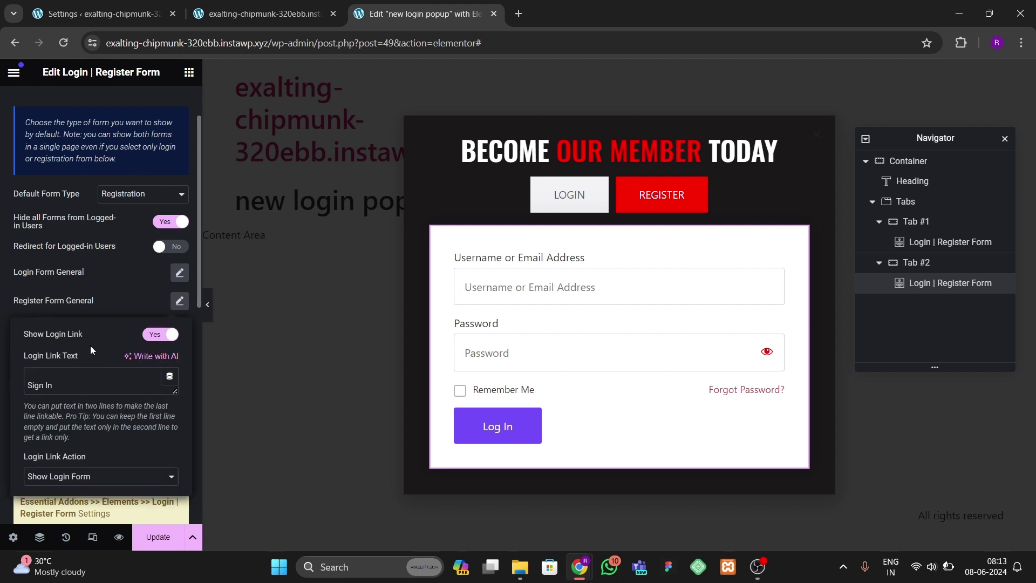
pyautogui.click(161, 335)
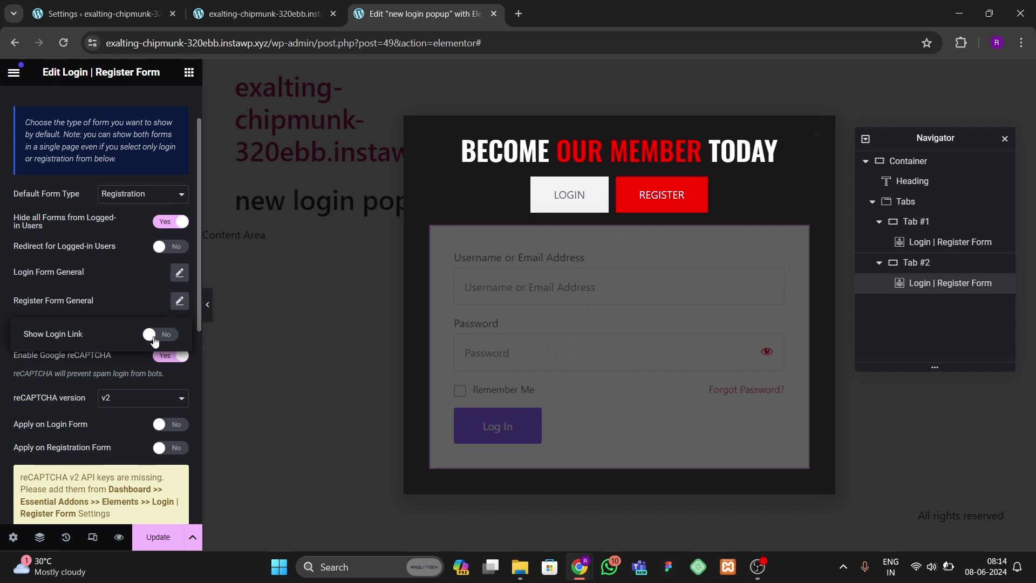
pyautogui.click(138, 290)
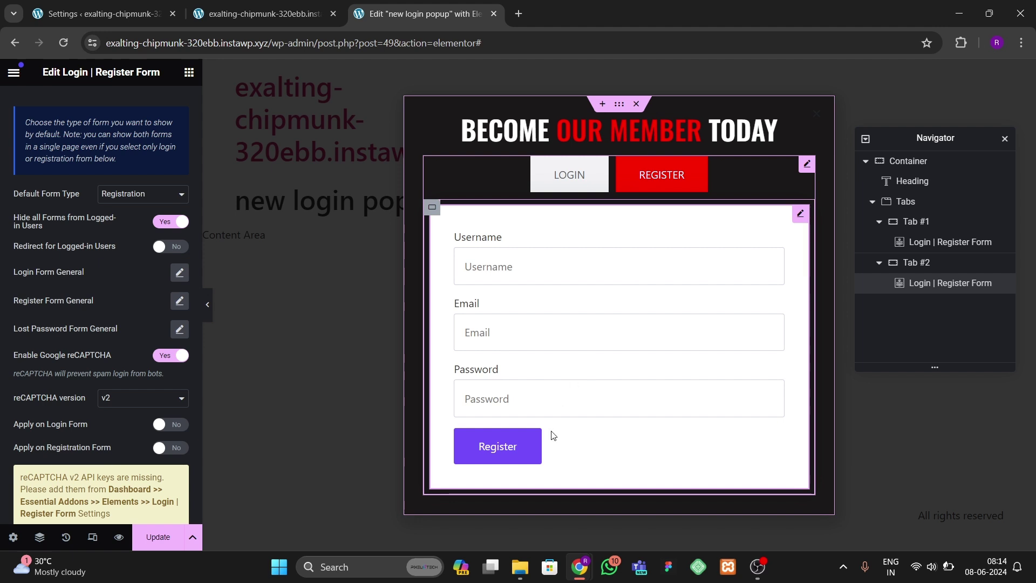
# Save the page changes with Update.
pyautogui.click(564, 177)
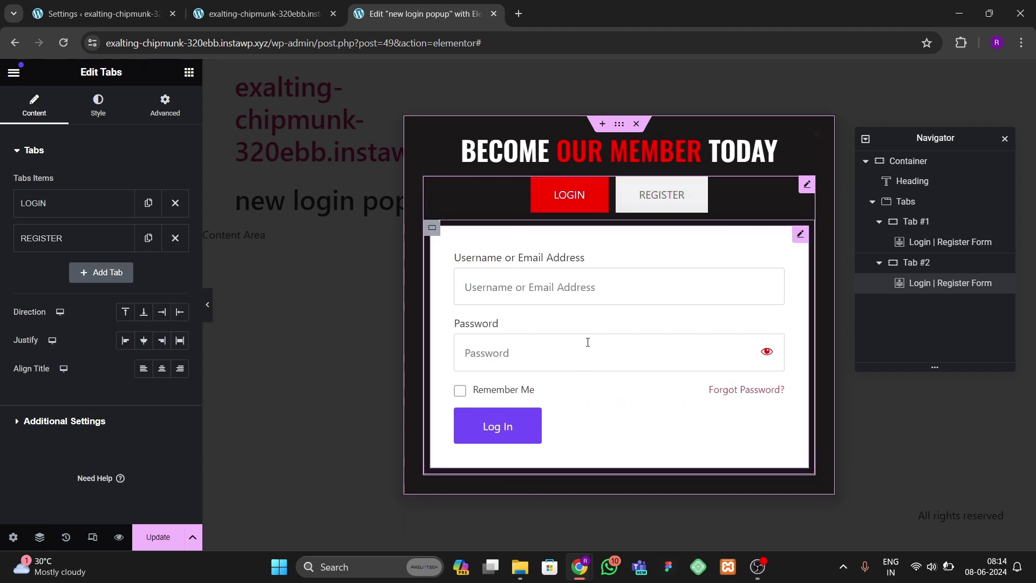
pyautogui.click(644, 201)
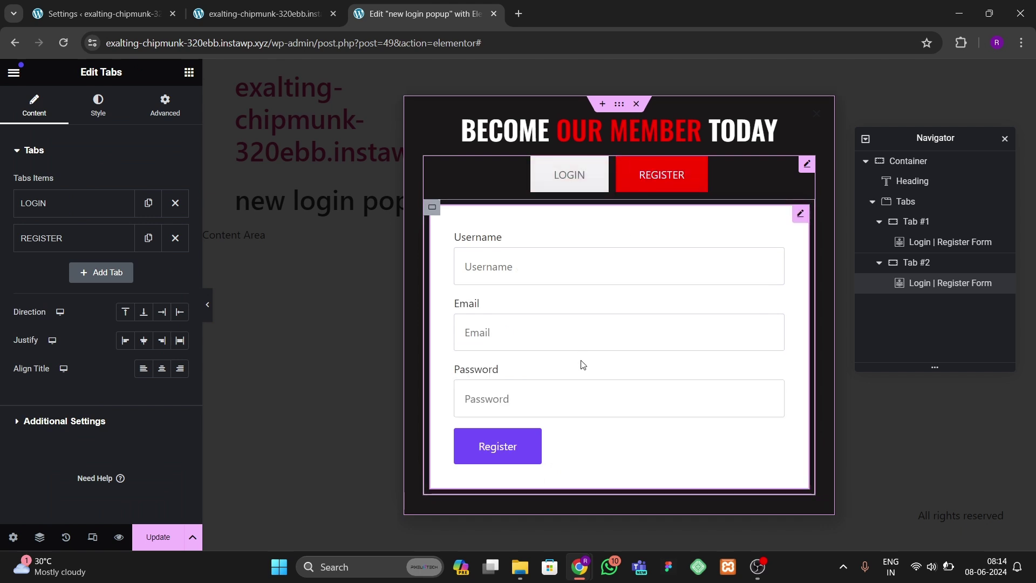
pyautogui.click(168, 548)
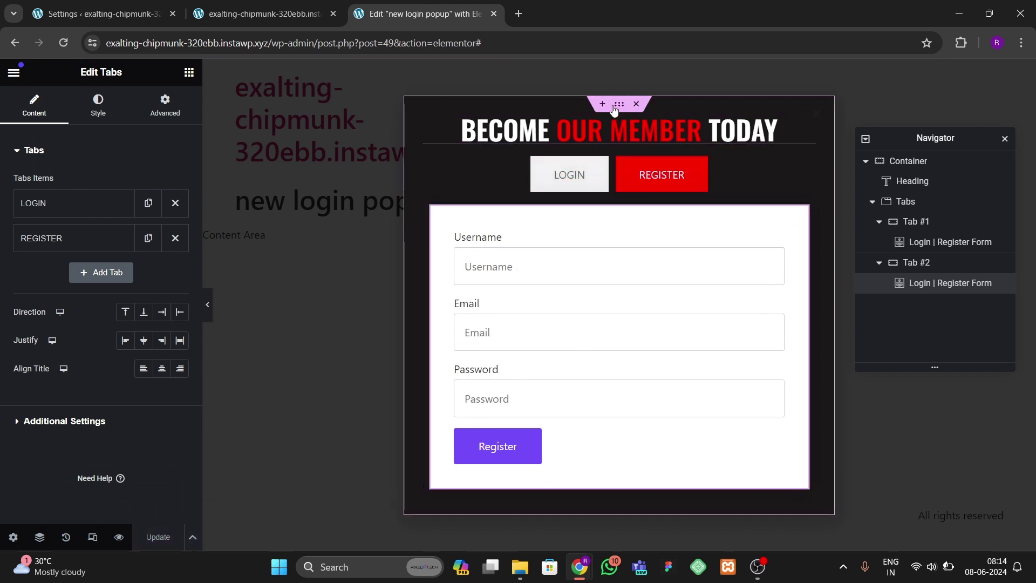
# Set the popup Container's Justify Content and Align Items to Center with a 50 gap.
pyautogui.click(578, 209)
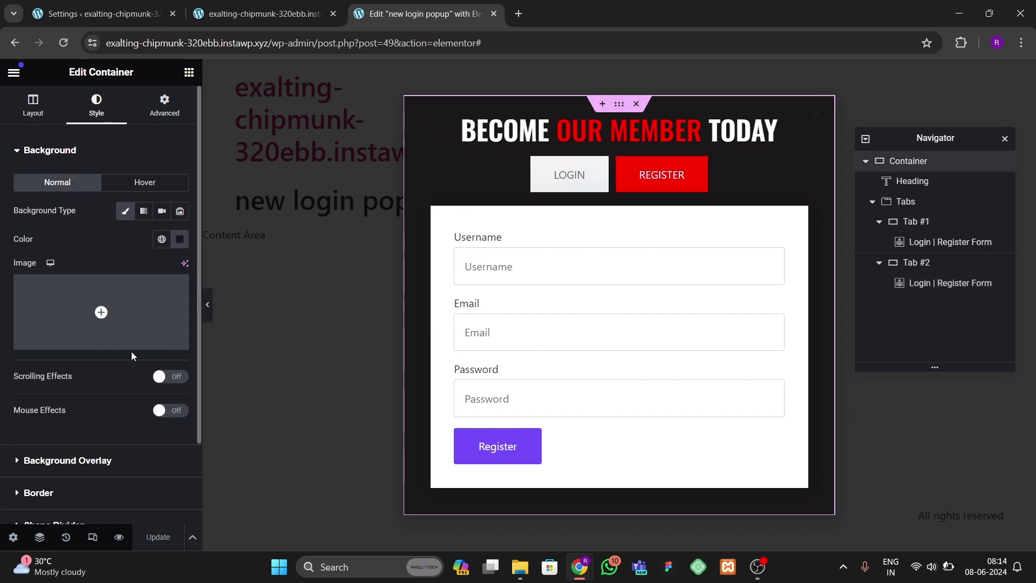
pyautogui.click(34, 114)
pyautogui.scroll(-3, 92, 332)
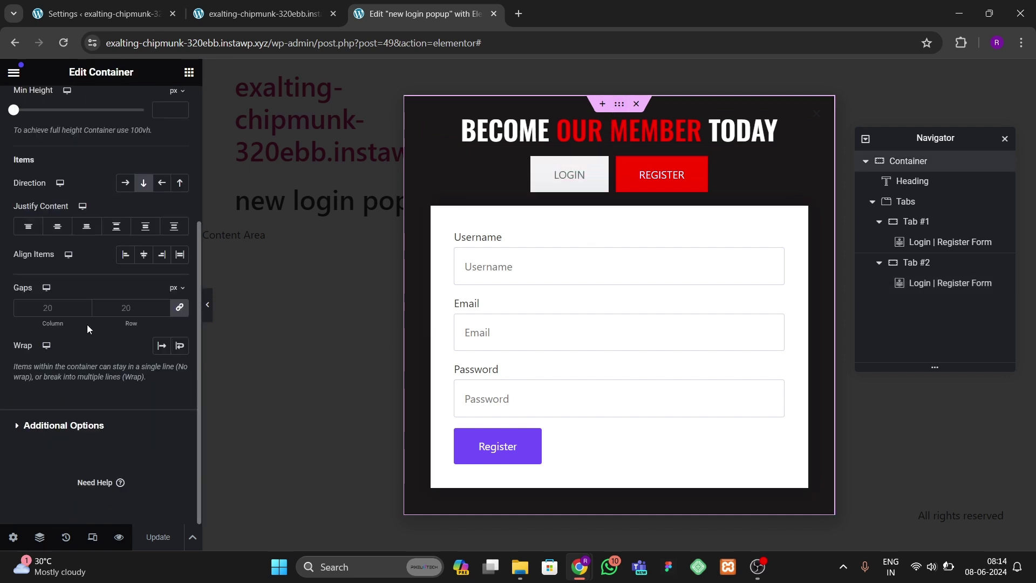
pyautogui.click(57, 226)
pyautogui.click(150, 259)
pyautogui.click(135, 315)
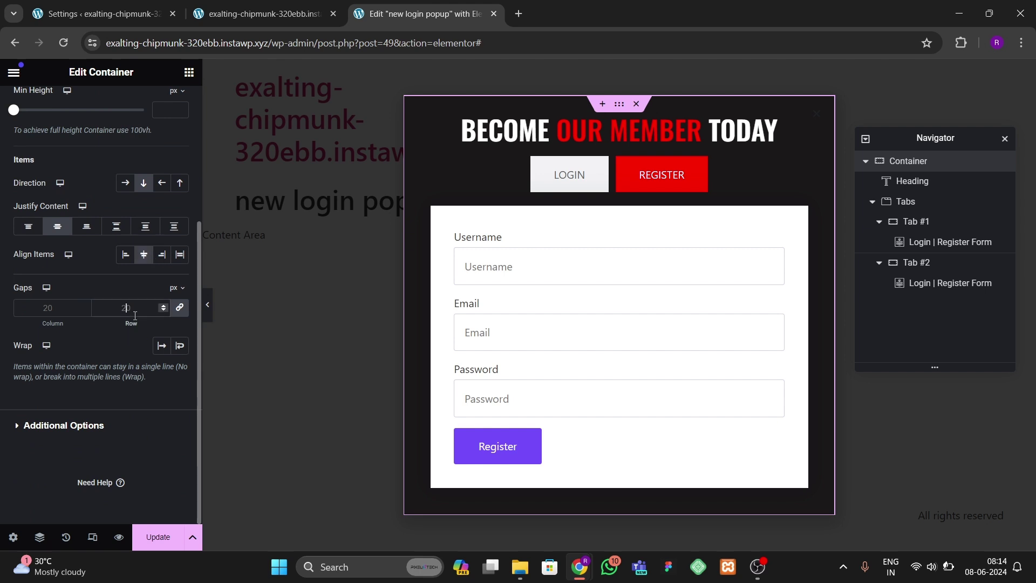
pyautogui.write('50')
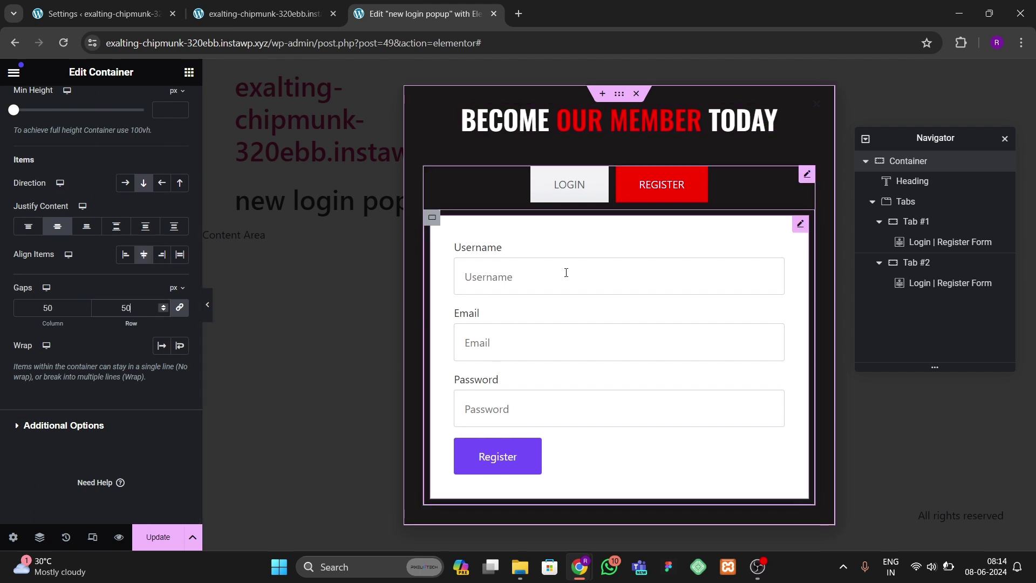
# View the live popup in the incognito Chrome window, then return to the Elementor editor.
pyautogui.moveTo(580, 567)
pyautogui.click(683, 511)
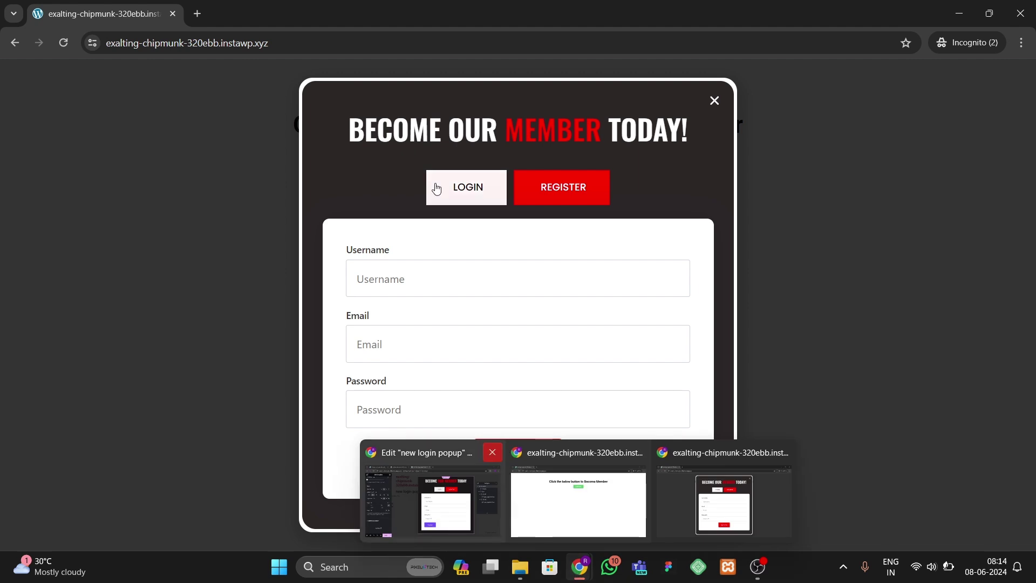
pyautogui.moveTo(577, 566)
pyautogui.click(432, 500)
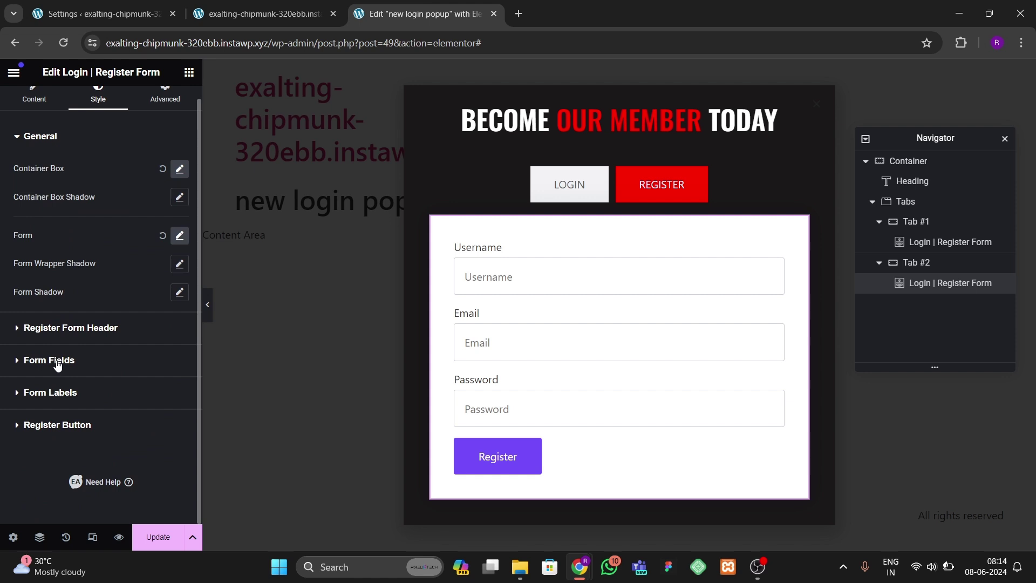
# Set the Register Button's Justify Content to Center.
pyautogui.click(58, 424)
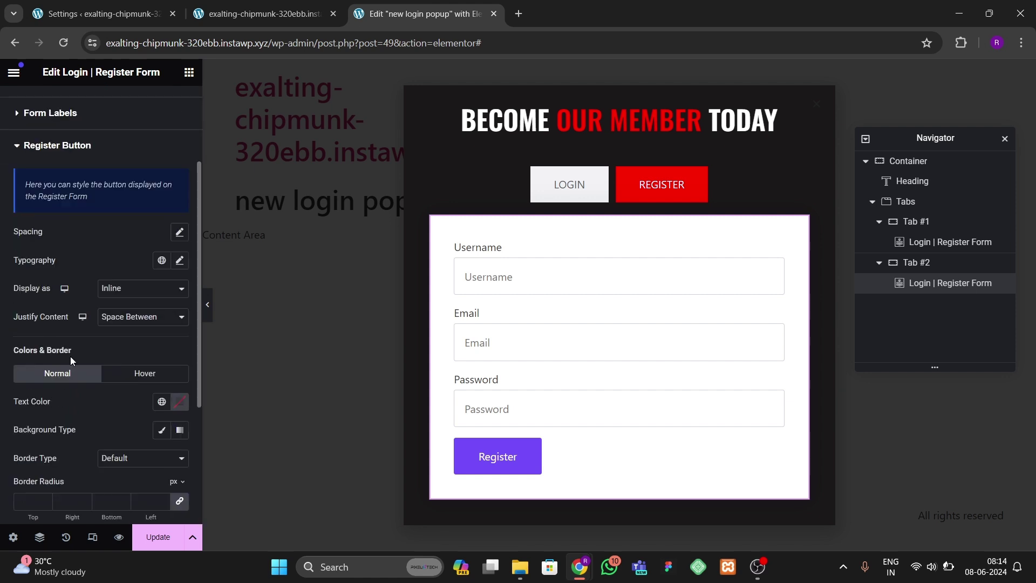
pyautogui.scroll(-1, 70, 357)
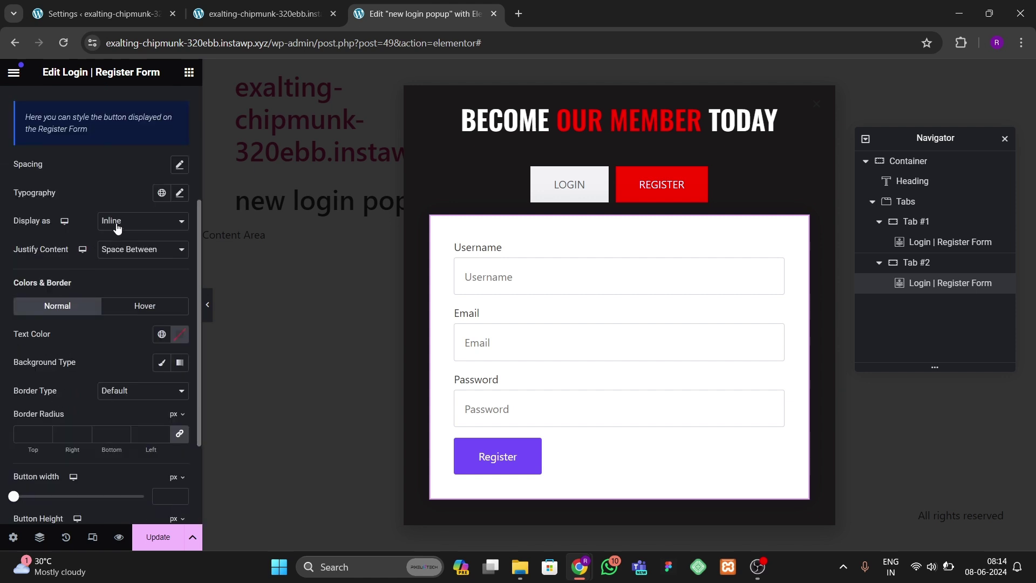
pyautogui.click(121, 250)
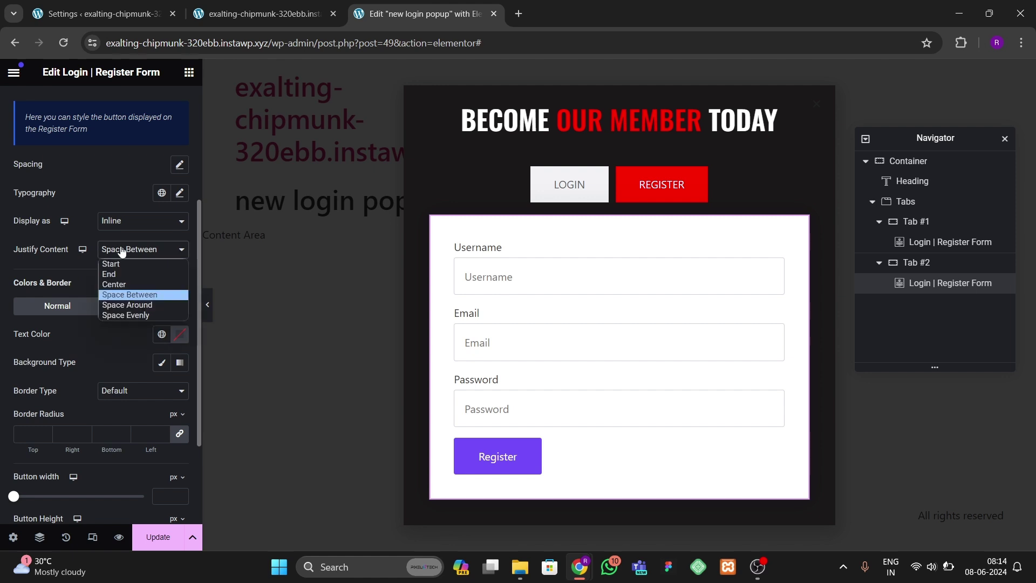
pyautogui.click(113, 283)
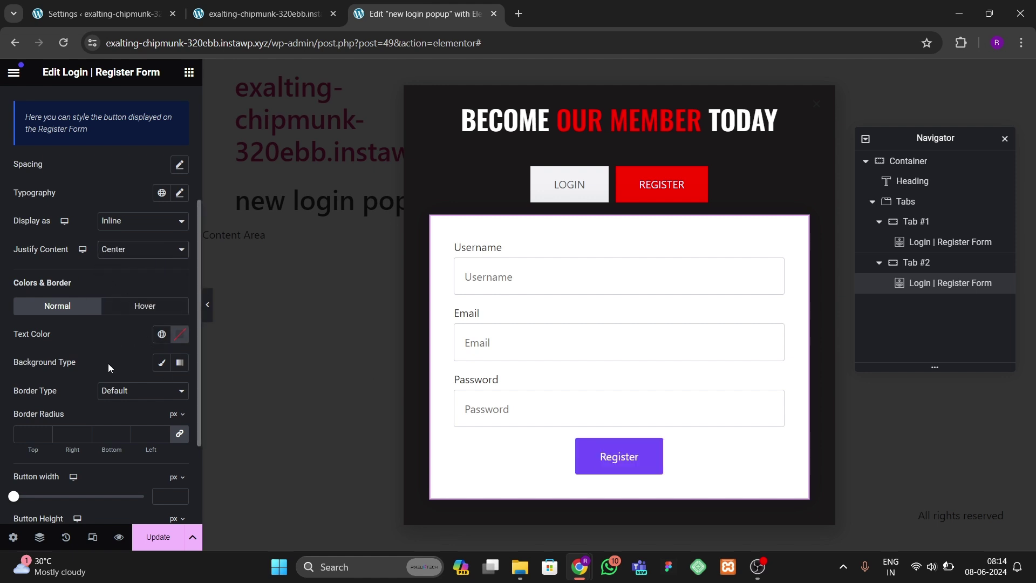
# Give the Register button a Classic background in red #FF0000.
pyautogui.click(162, 363)
pyautogui.click(180, 390)
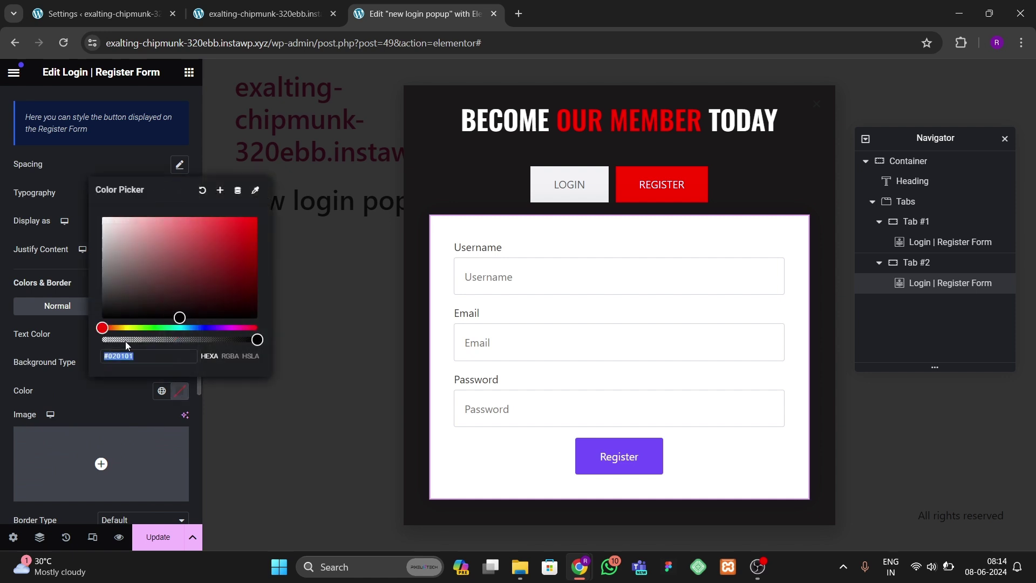
pyautogui.moveTo(123, 301); pyautogui.dragTo(264, 218)
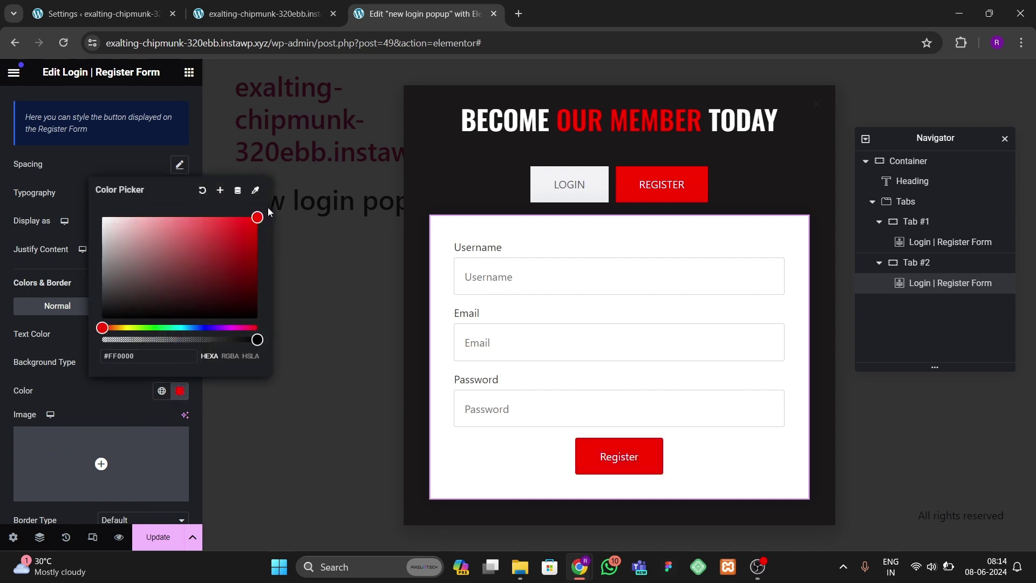
pyautogui.click(134, 394)
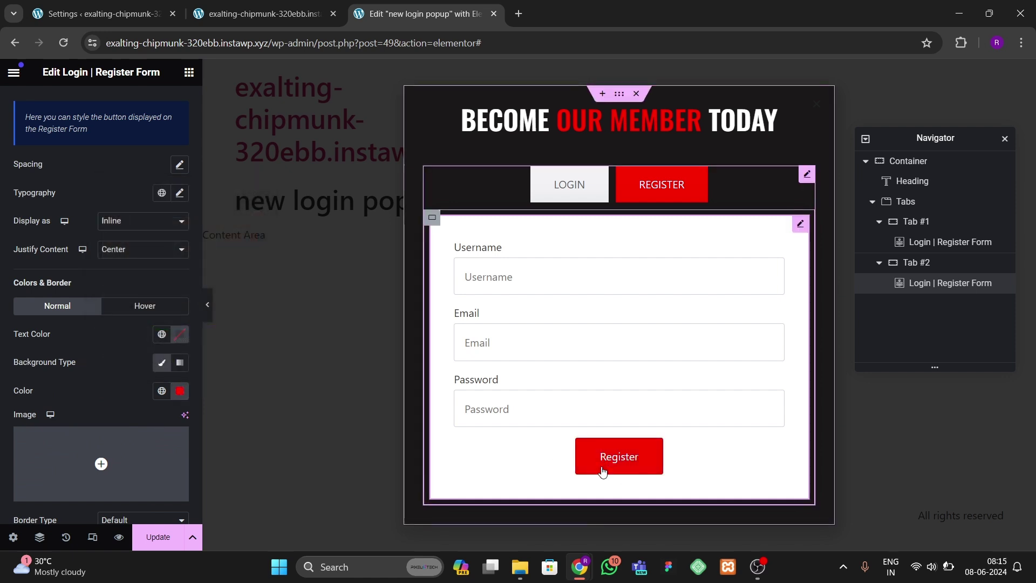
pyautogui.rightClick(531, 442)
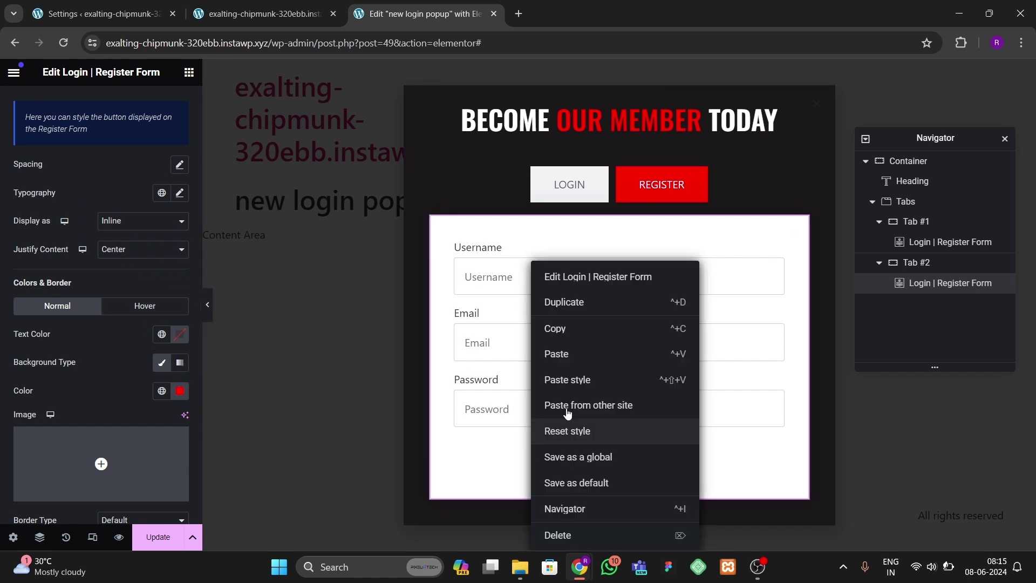
# Copy the register form widget and paste its style onto the login form.
pyautogui.click(585, 327)
pyautogui.click(581, 185)
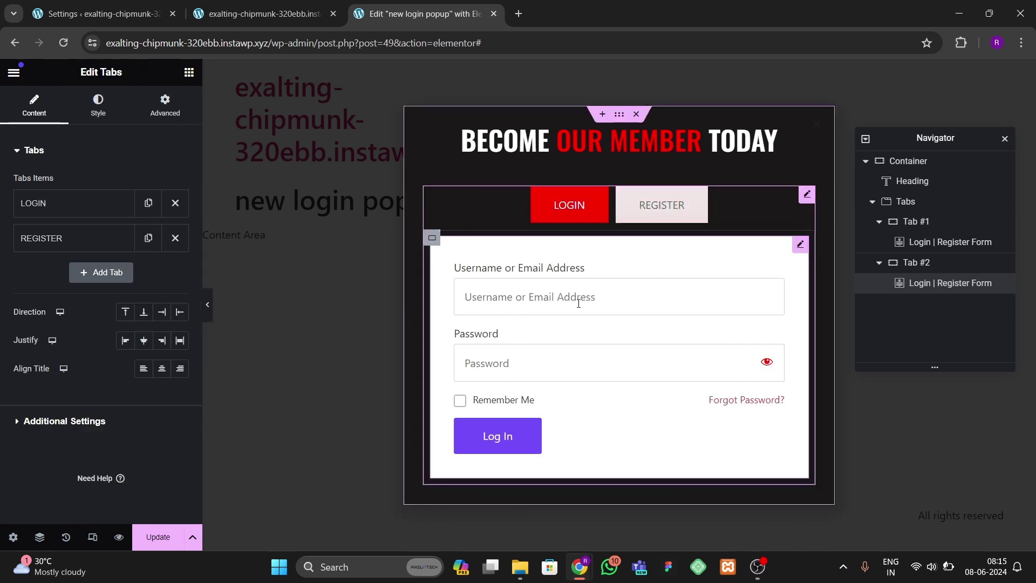
pyautogui.rightClick(585, 423)
pyautogui.click(612, 393)
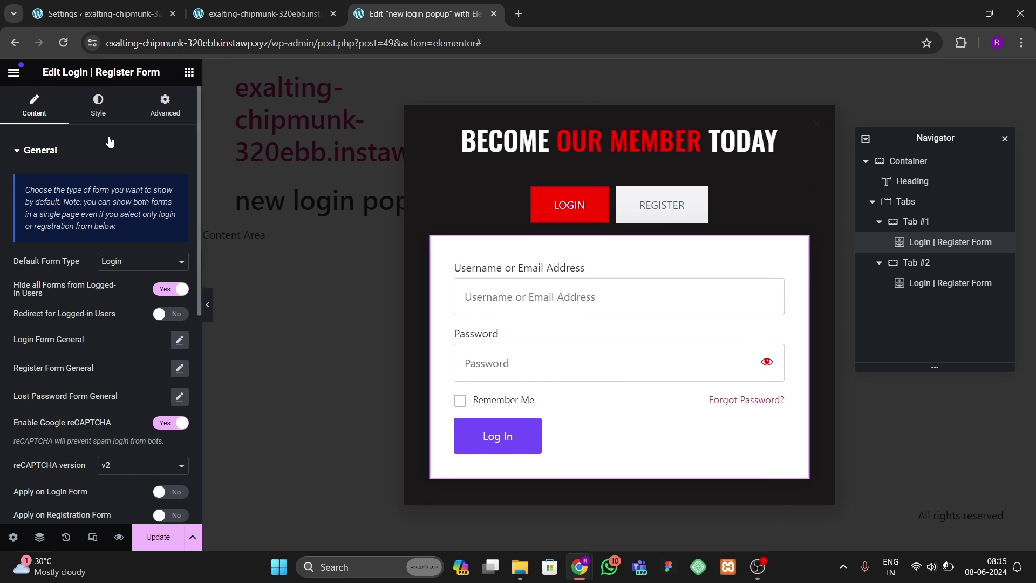
# Set the Login Button's Justify Content to Center.
pyautogui.click(98, 105)
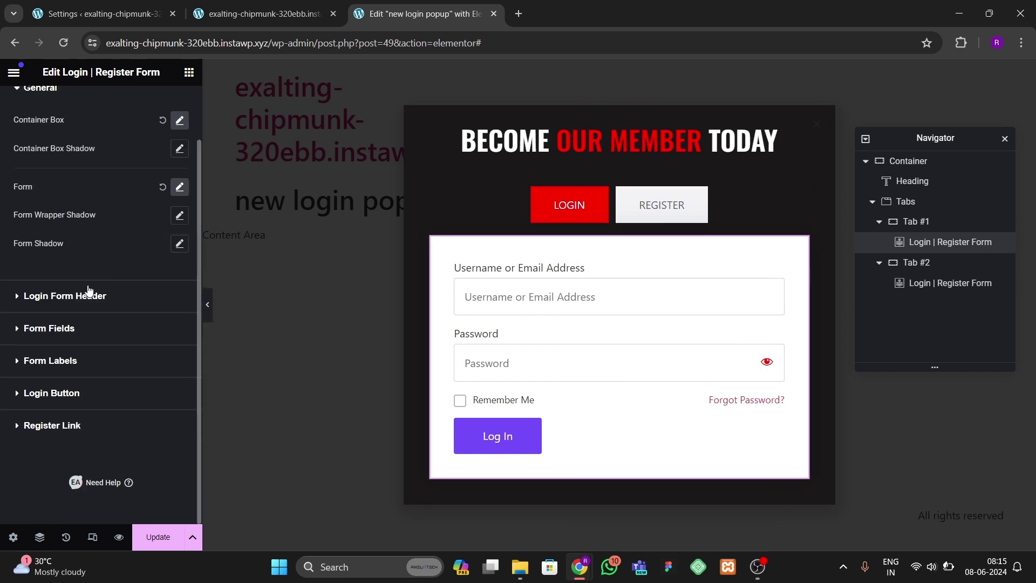
pyautogui.click(59, 396)
pyautogui.scroll(-4, 64, 345)
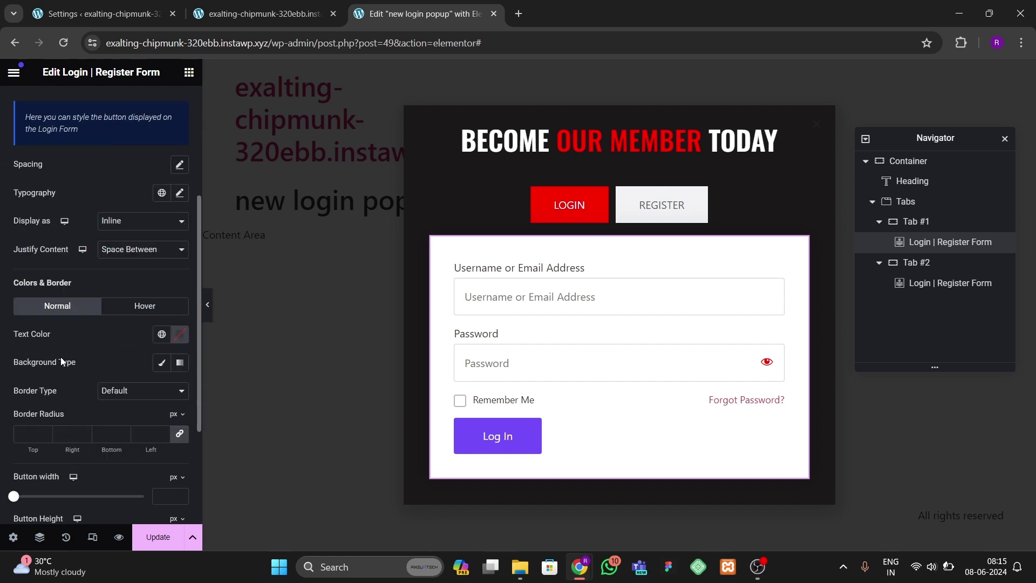
pyautogui.click(125, 221)
pyautogui.click(125, 249)
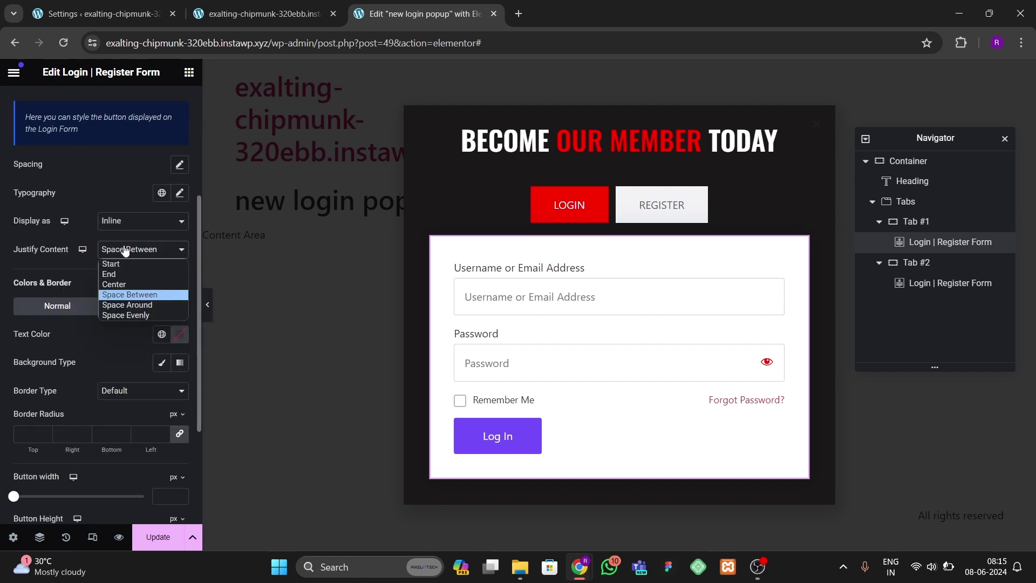
pyautogui.click(121, 285)
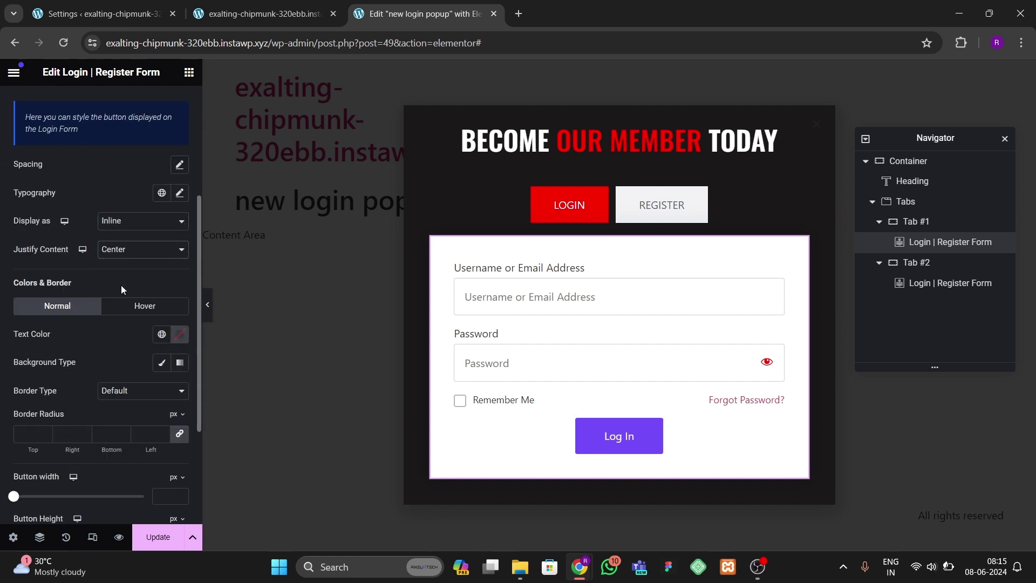
# Give the Log In button a Classic background in red #FF0000.
pyautogui.click(162, 363)
pyautogui.click(180, 391)
pyautogui.hotkey('ctrl', 'v')
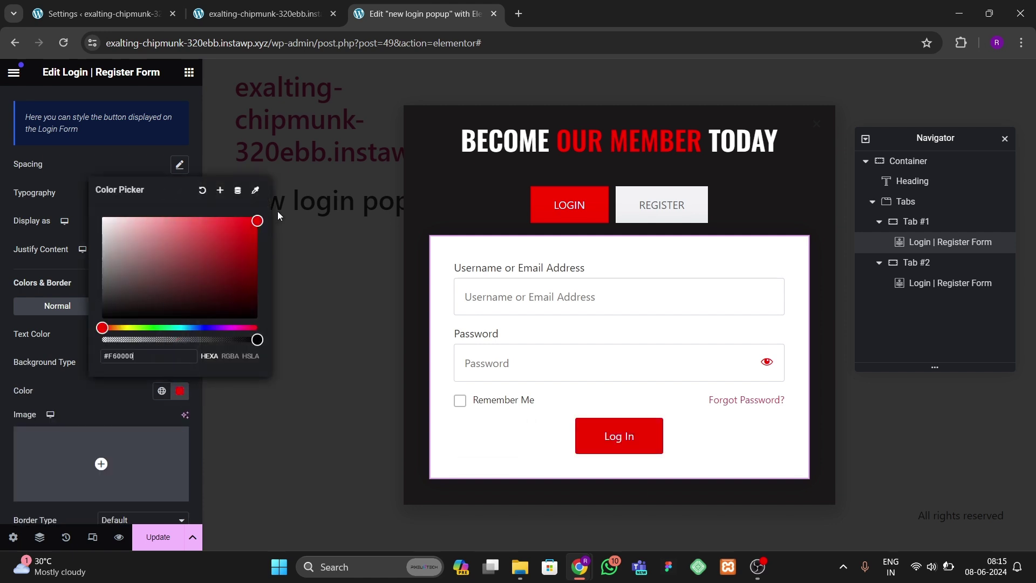
pyautogui.click(128, 397)
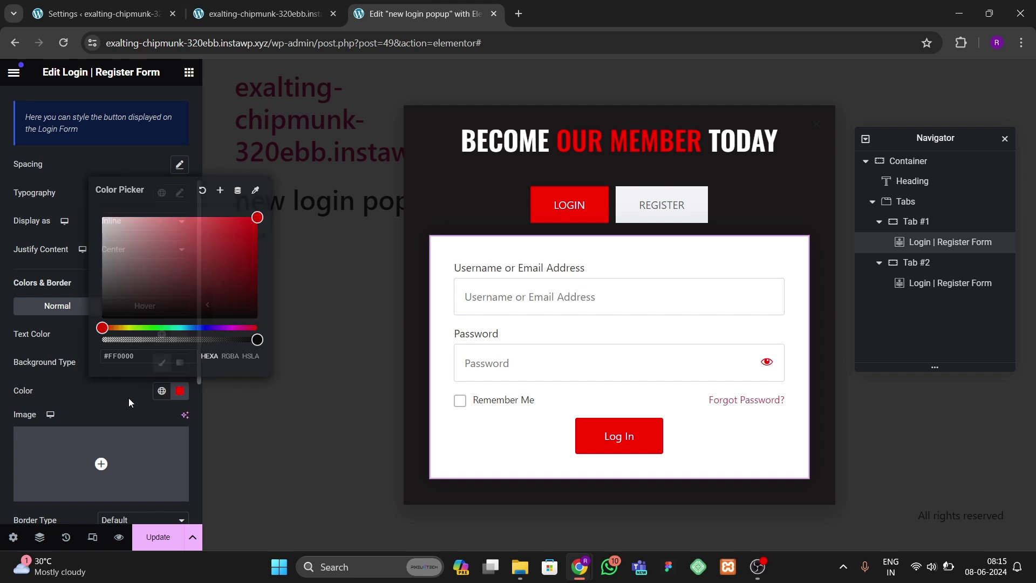
pyautogui.click(662, 205)
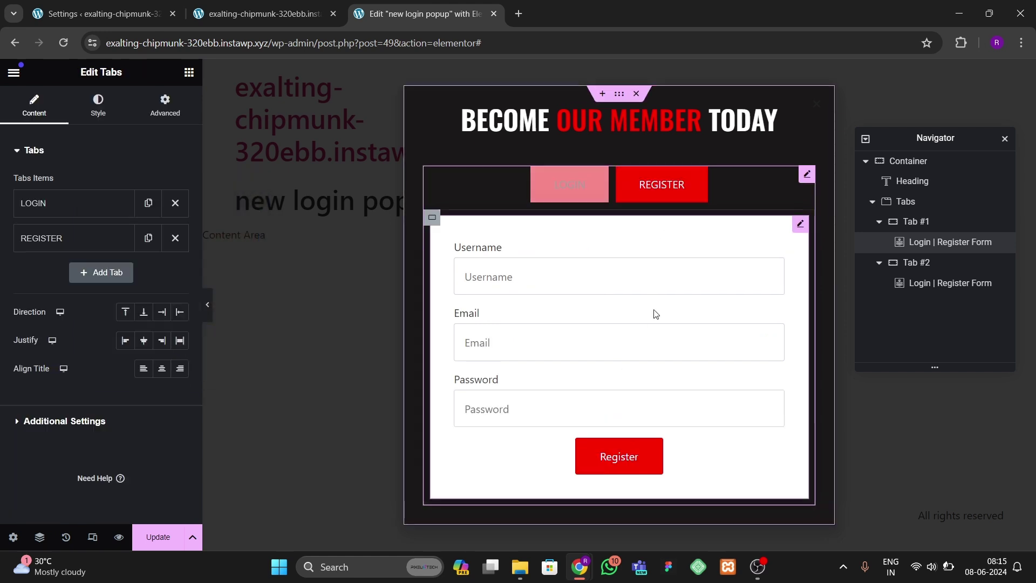
pyautogui.click(585, 184)
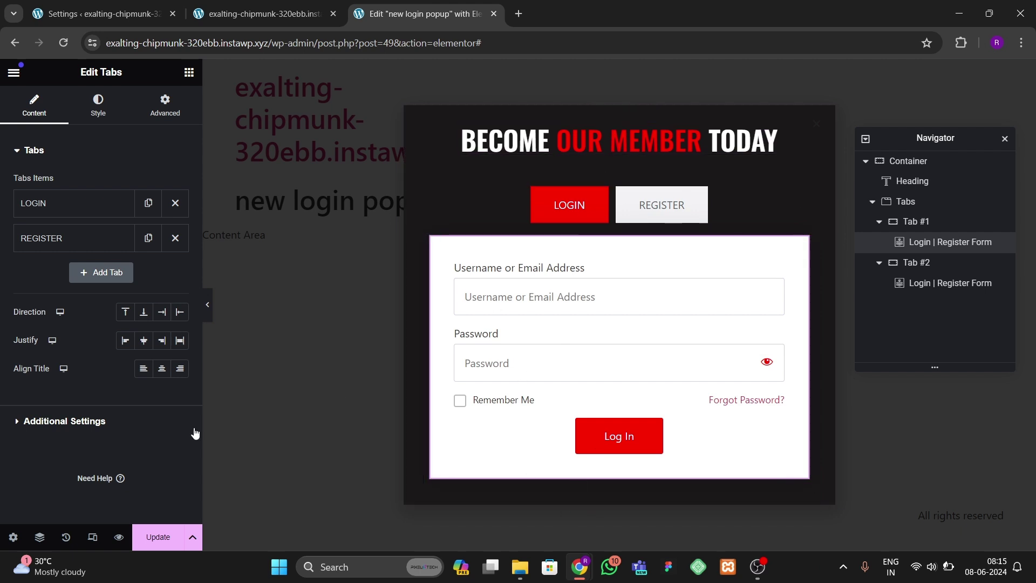
# In Popup Settings > Style > Popup, set a solid white border.
pyautogui.click(13, 537)
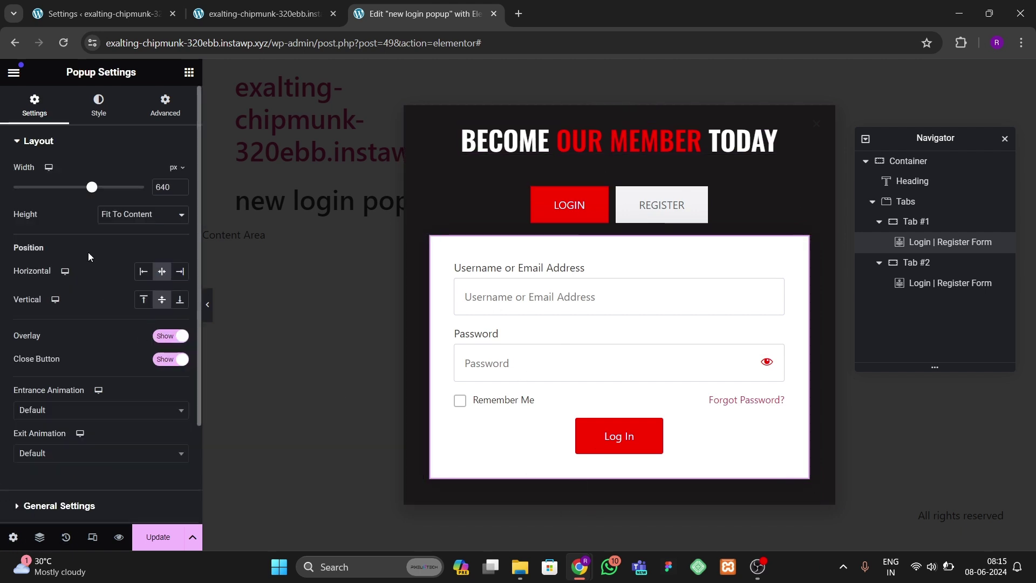
pyautogui.click(99, 108)
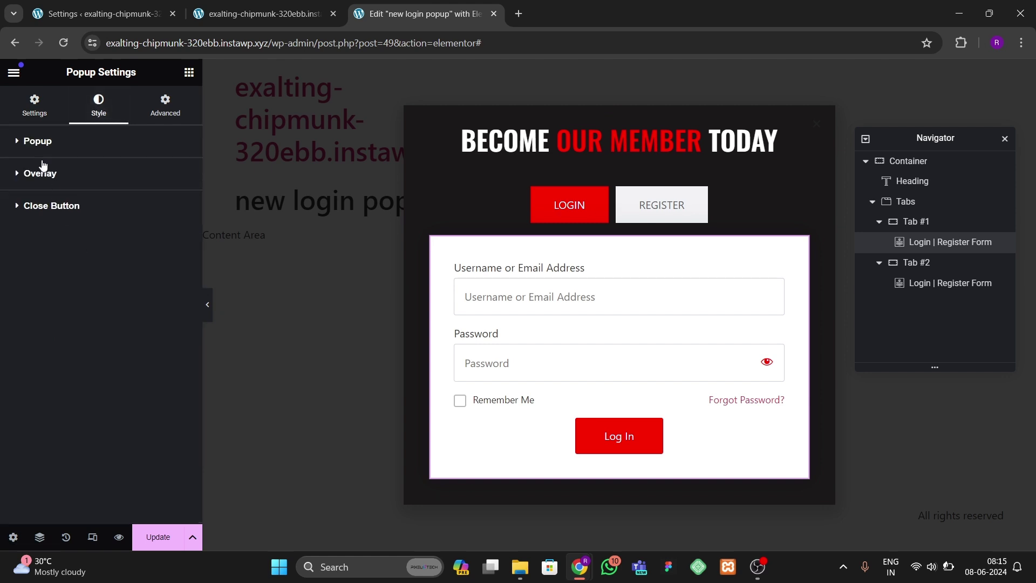
pyautogui.click(43, 143)
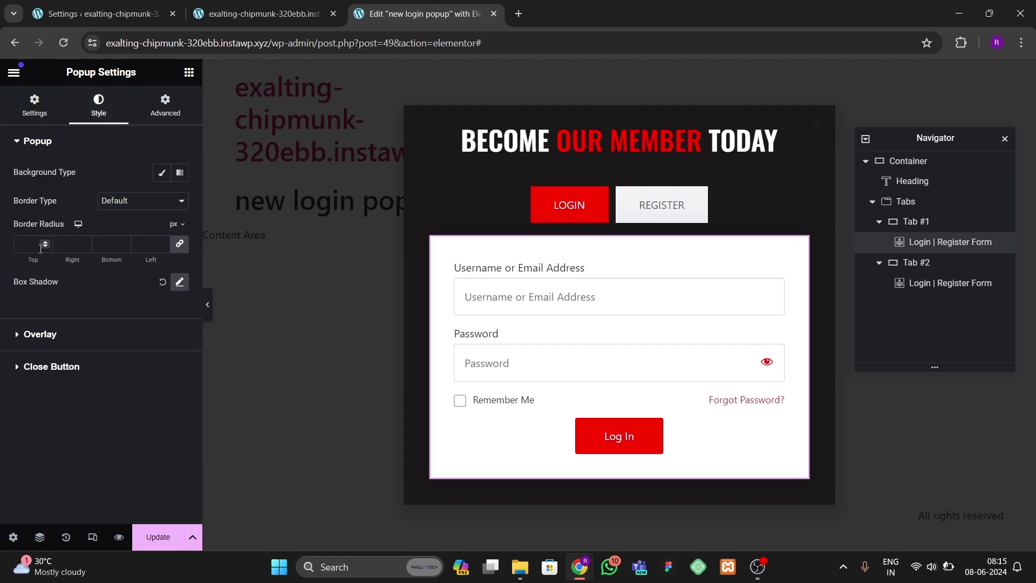
pyautogui.click(138, 211)
pyautogui.click(127, 237)
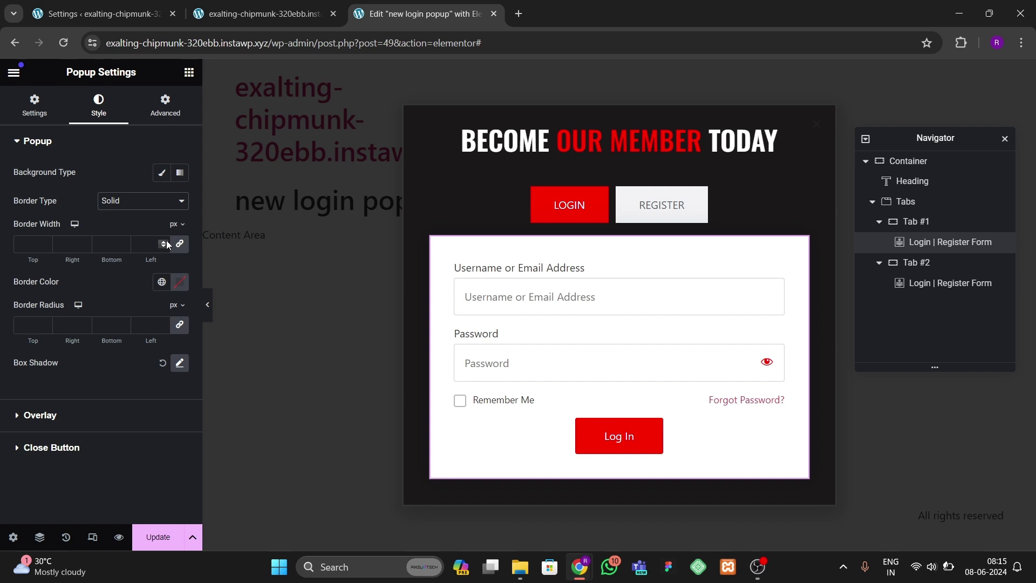
pyautogui.click(180, 282)
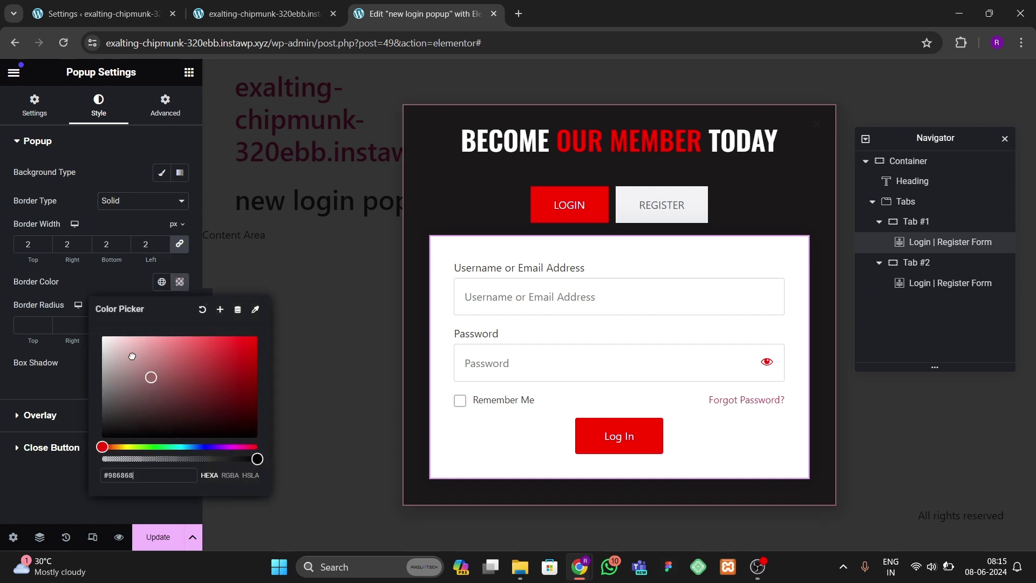
pyautogui.moveTo(150, 370); pyautogui.dragTo(91, 293)
pyautogui.click(46, 309)
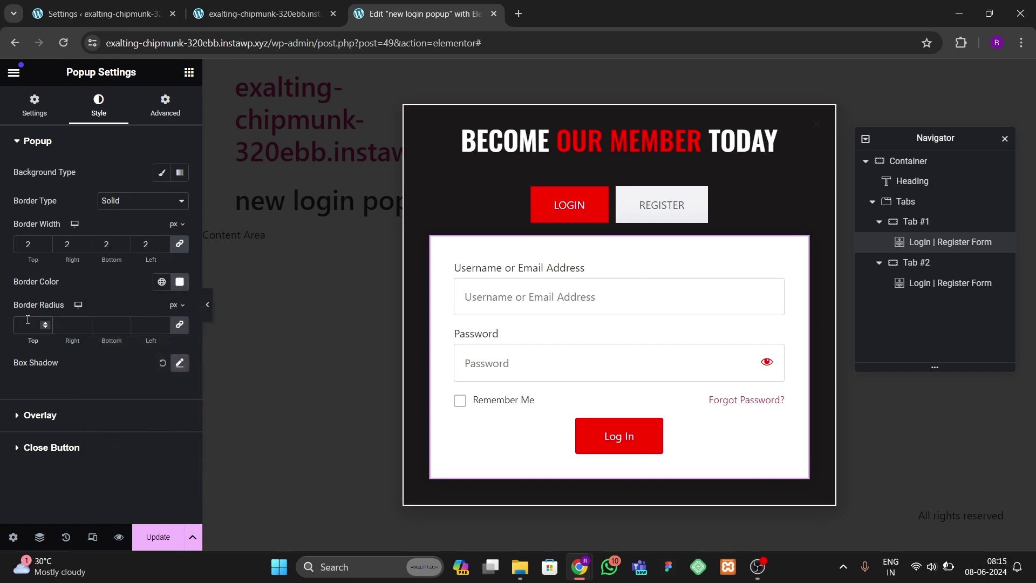
# Set the popup's Border Radius to 20 and Border Width to 4, then preview.
pyautogui.write('20')
pyautogui.click(24, 246)
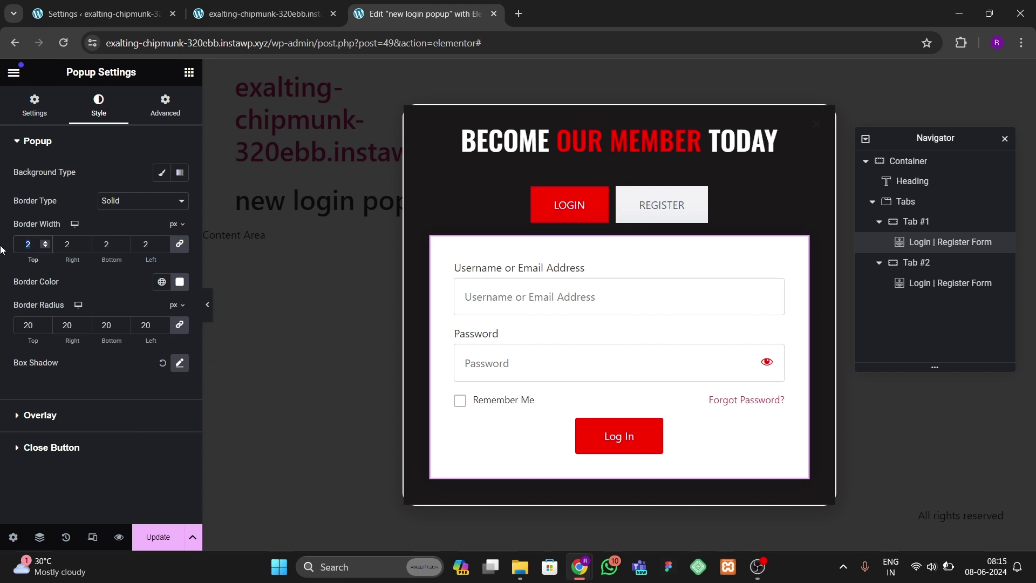
pyautogui.write('4')
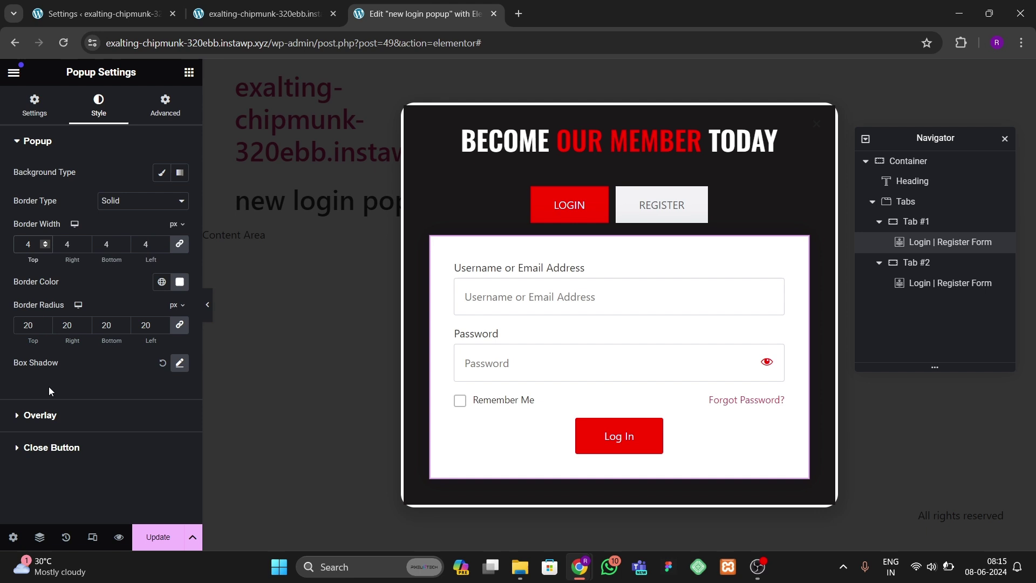
pyautogui.click(206, 309)
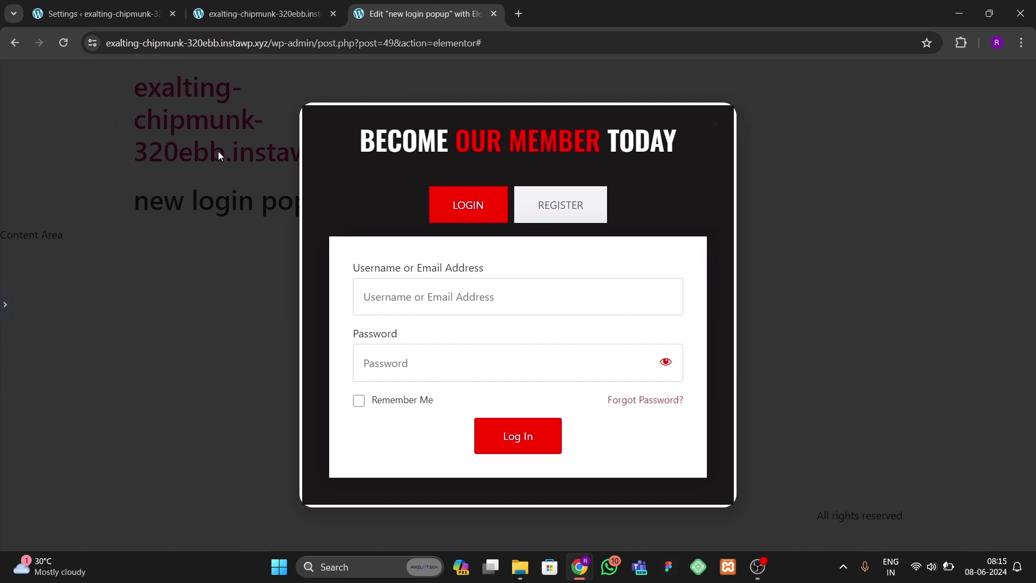
pyautogui.click(4, 307)
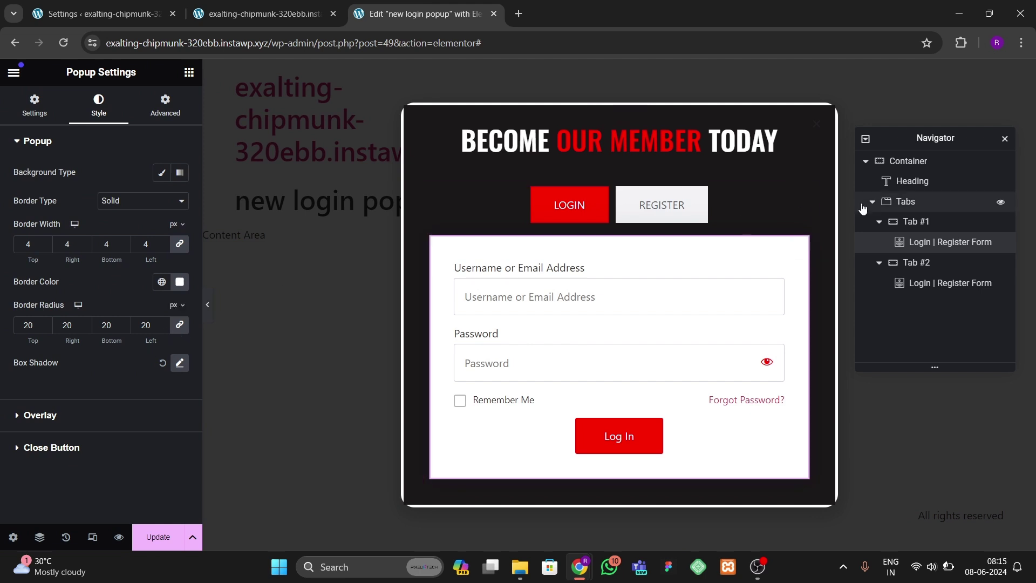
# Select the popup's main Container and clear its trial border width in Style > Border.
pyautogui.click(908, 161)
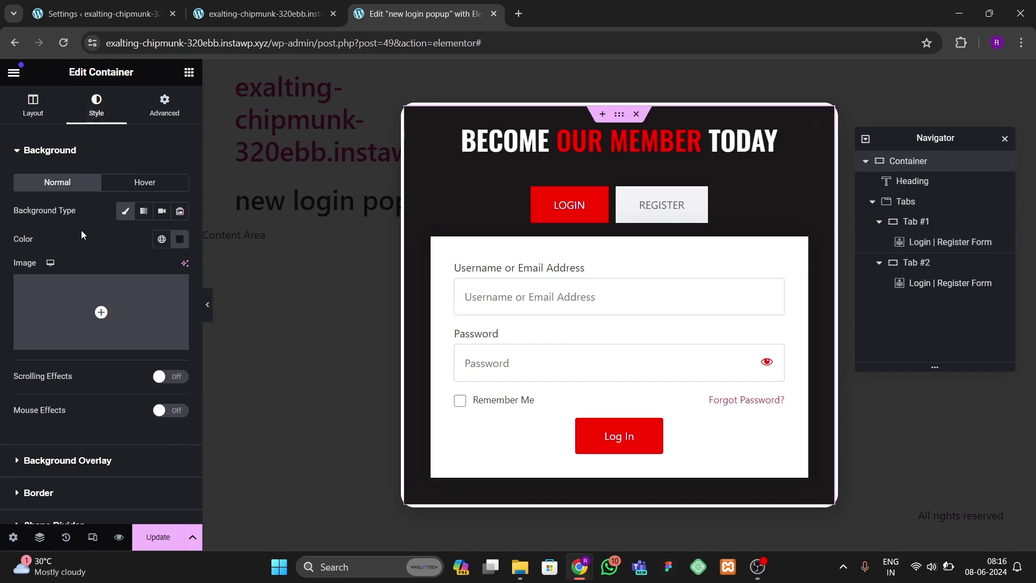
pyautogui.scroll(-2, 81, 230)
pyautogui.click(49, 393)
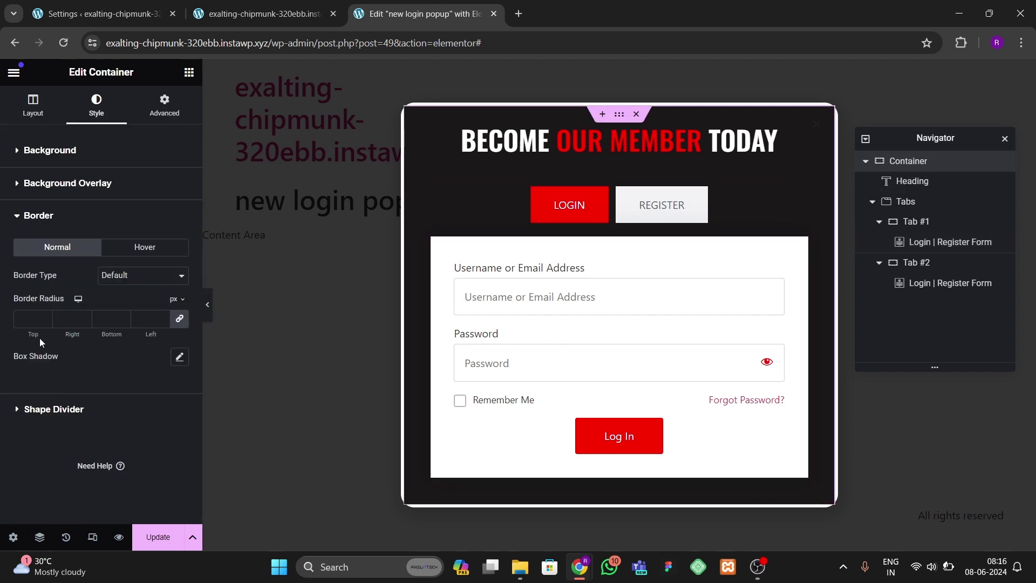
pyautogui.click(143, 275)
pyautogui.click(118, 312)
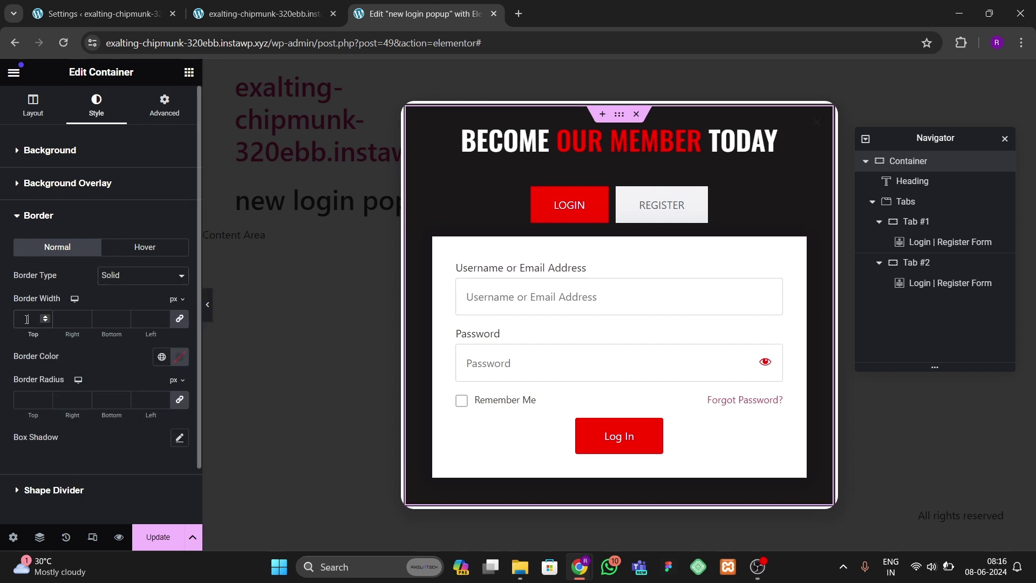
pyautogui.click(27, 319)
pyautogui.write('4')
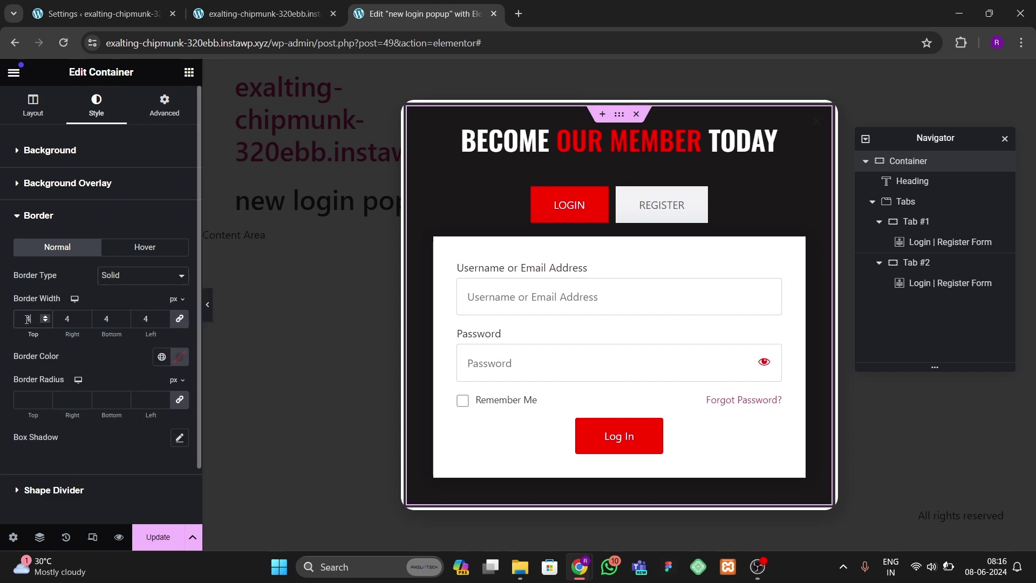
pyautogui.press('BackSpace')
# Set the Container's Border Type to None and Border Radius to 20, then preview.
pyautogui.click(120, 277)
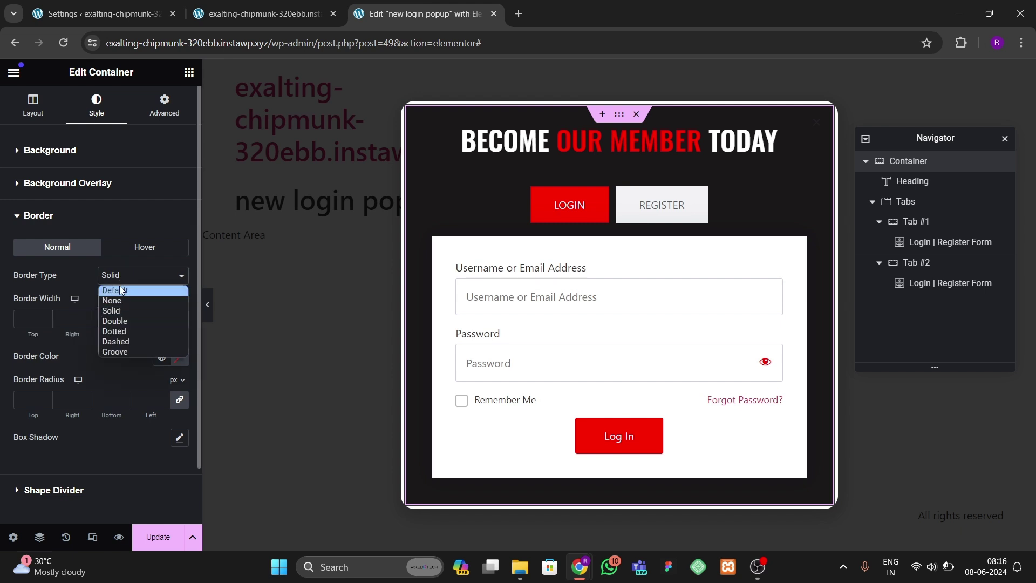
pyautogui.click(120, 301)
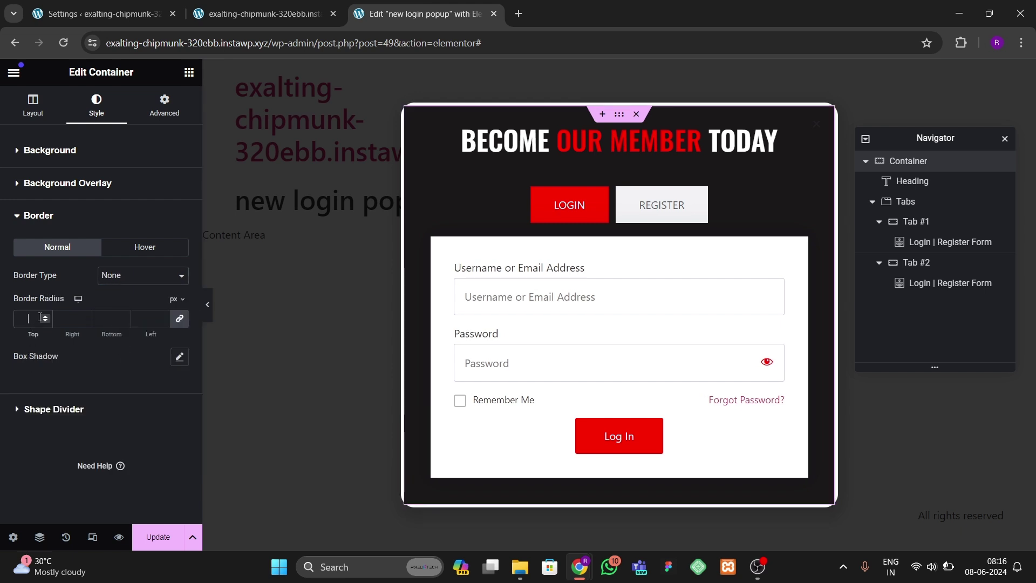
pyautogui.write('20')
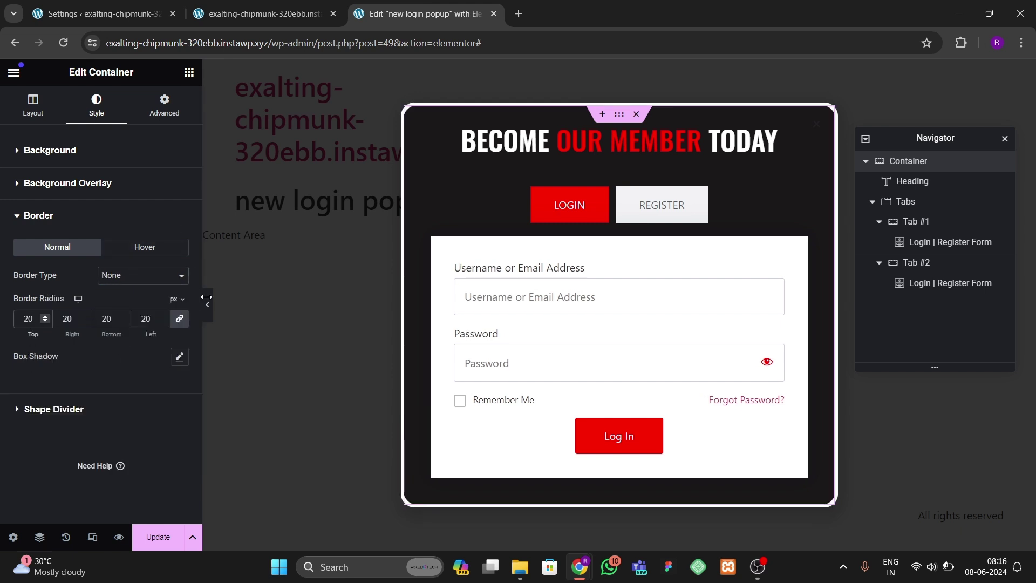
pyautogui.click(208, 304)
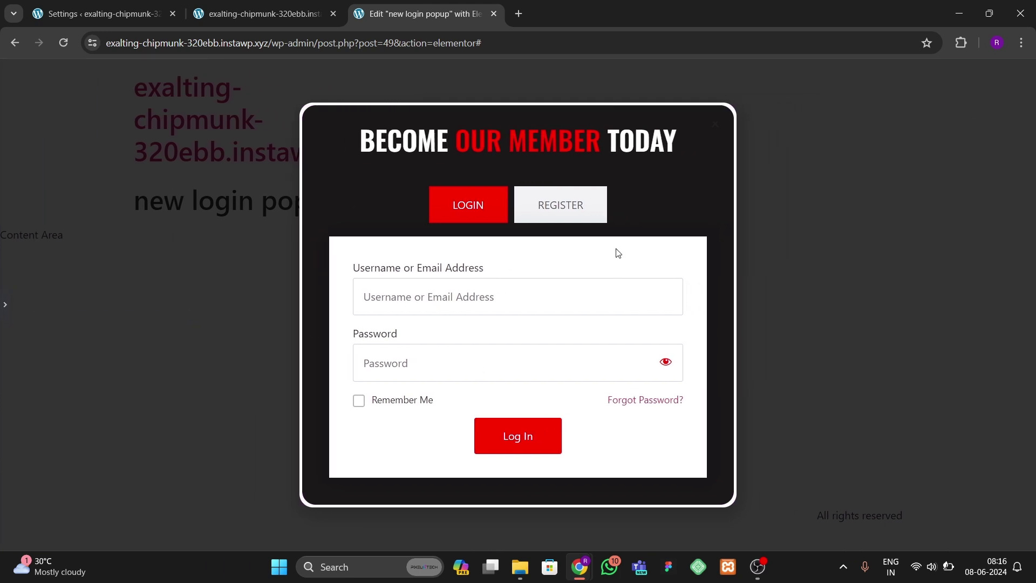
pyautogui.click(2, 305)
# Check the live popup in the incognito window, then return to the editor.
pyautogui.moveTo(580, 567)
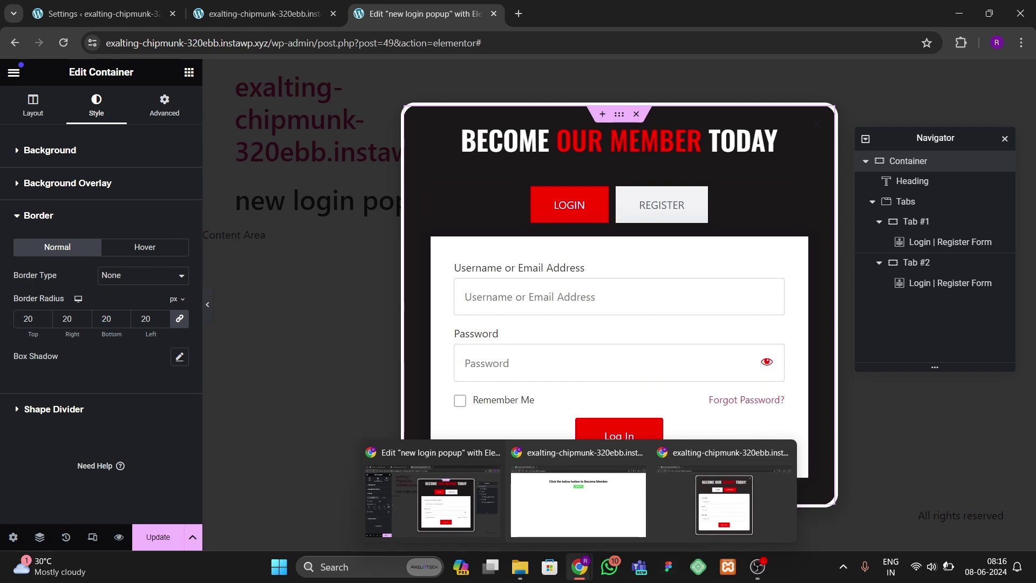
pyautogui.click(742, 502)
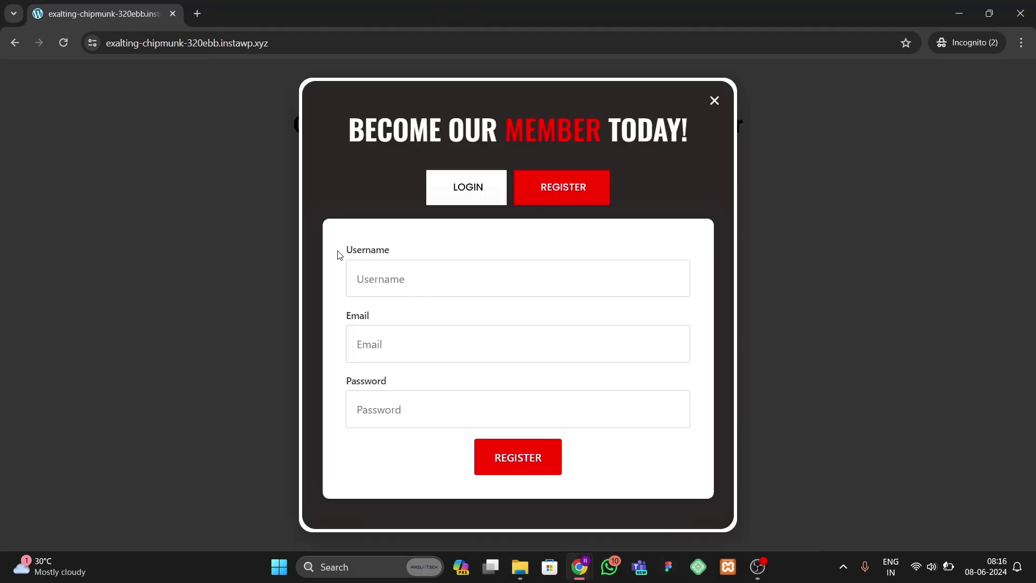
pyautogui.moveTo(576, 570)
pyautogui.click(430, 500)
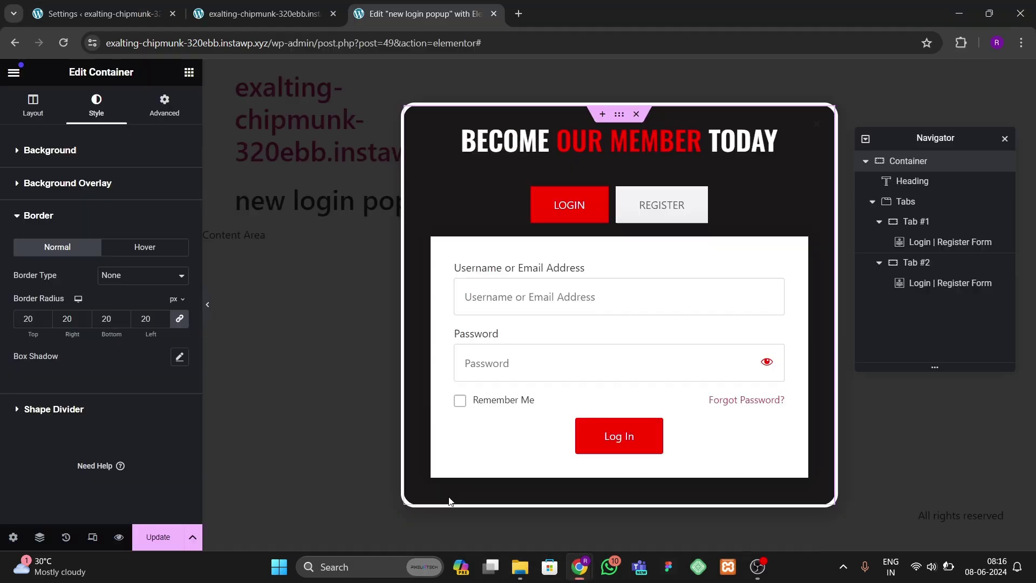
# Set the Tab #1 login form's Container Box Border Radius to 10.
pyautogui.click(759, 267)
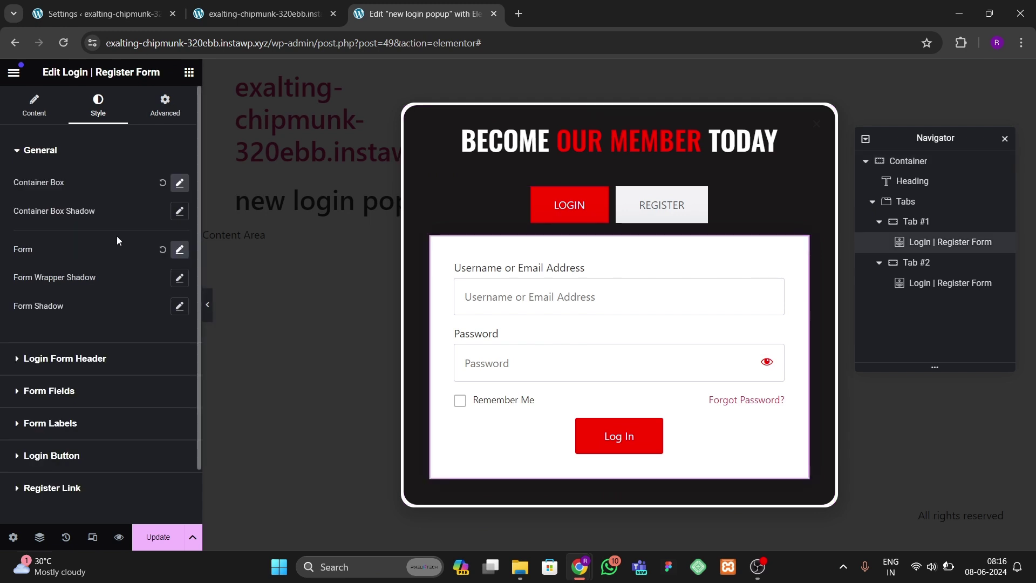
pyautogui.click(179, 184)
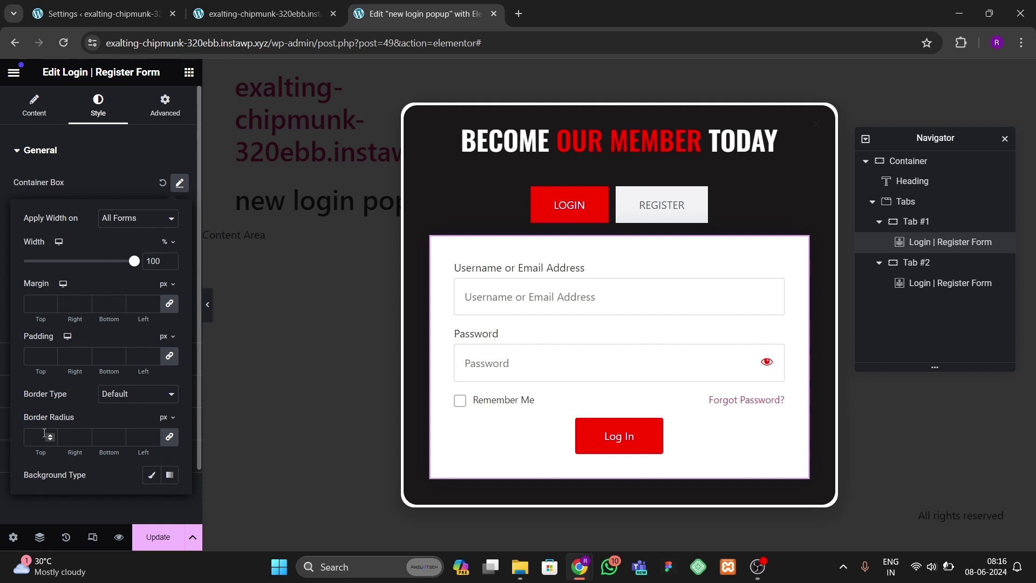
pyautogui.click(39, 440)
pyautogui.write('20')
pyautogui.press('BackSpace')
pyautogui.write('10')
pyautogui.click(86, 151)
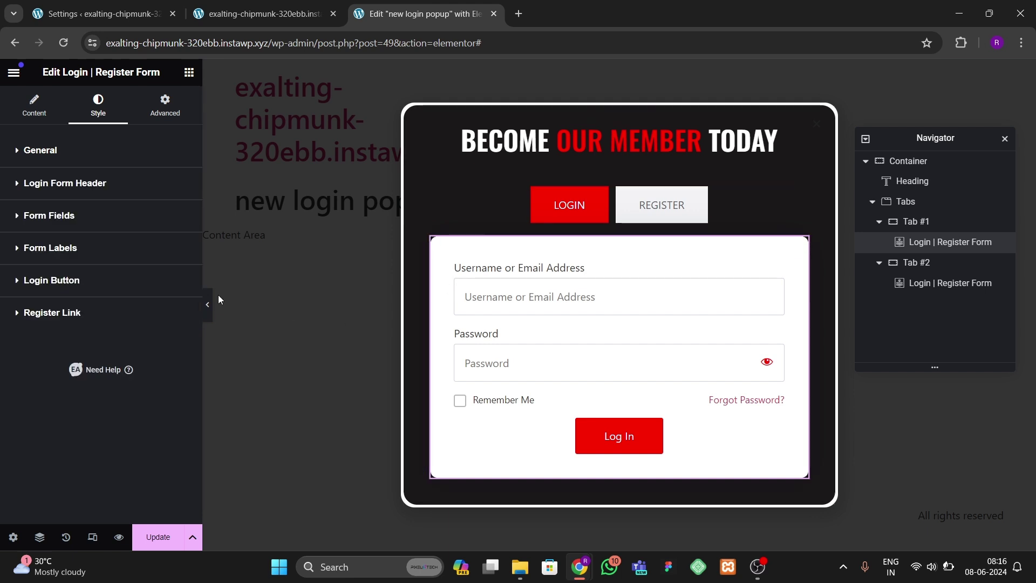
# Preview the popup toggling LOGIN and REGISTER, then select the Tab #2 register form.
pyautogui.click(211, 313)
pyautogui.click(556, 205)
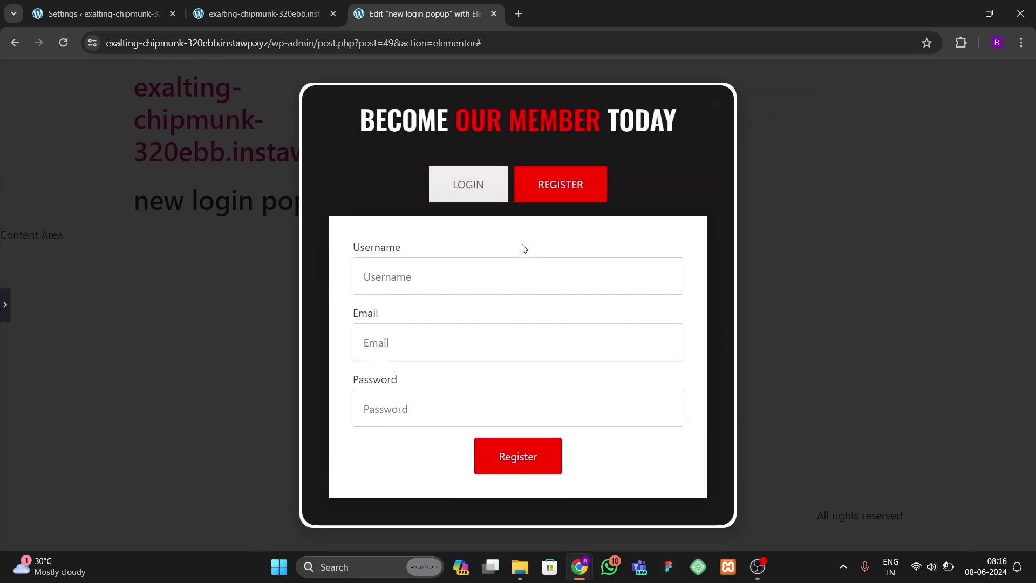
pyautogui.click(472, 212)
pyautogui.click(534, 214)
pyautogui.click(473, 214)
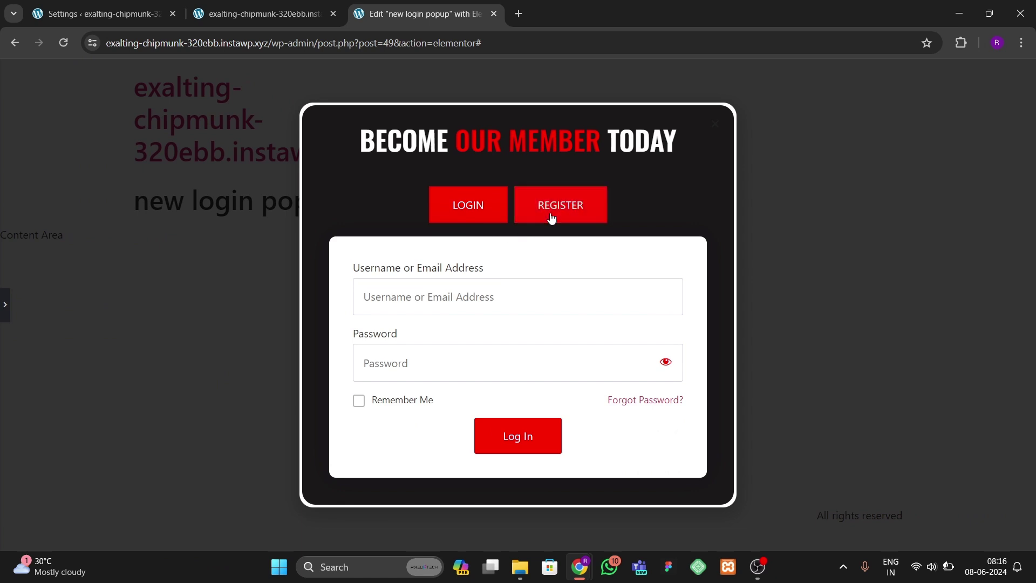
pyautogui.click(551, 214)
pyautogui.click(542, 263)
pyautogui.click(4, 303)
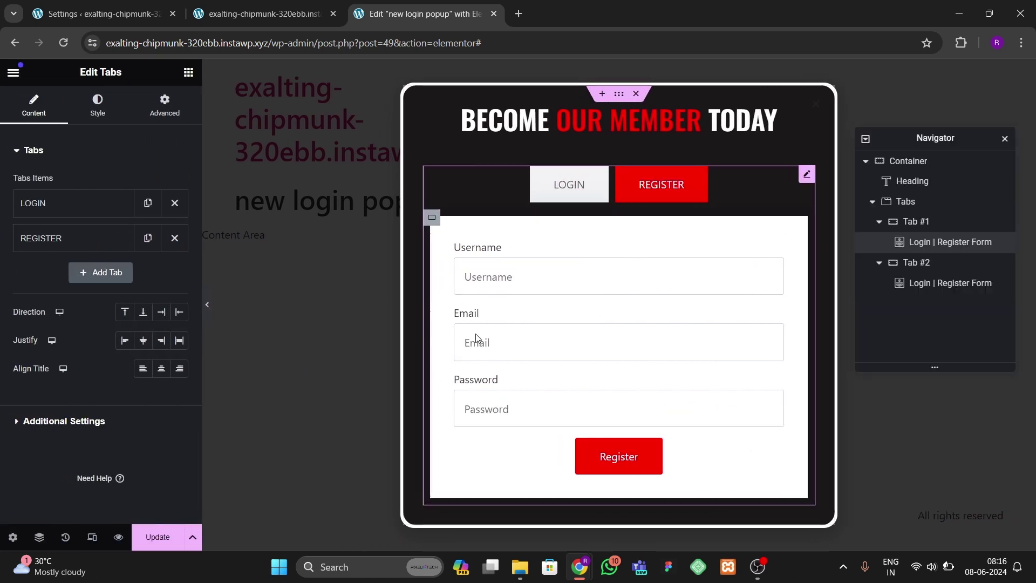
pyautogui.click(646, 273)
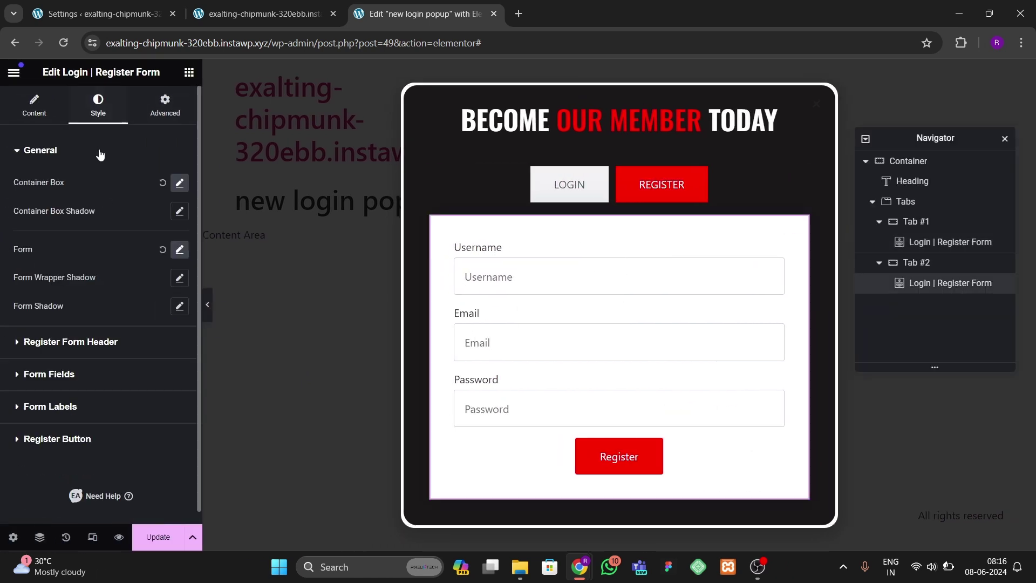
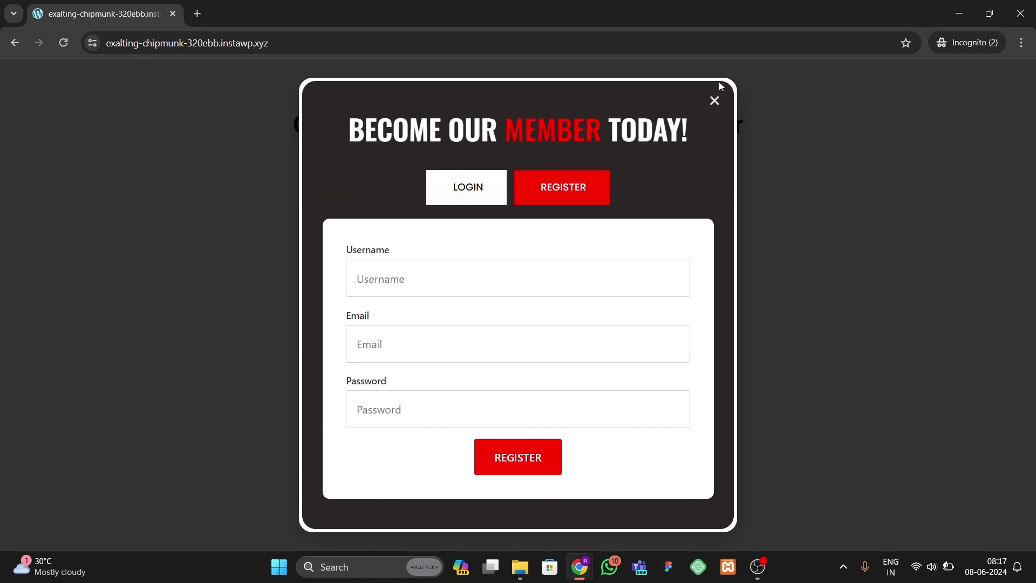
# Style the popup's close button white (#FFFFFF) at 18 px and save the popup.
pyautogui.moveTo(578, 580)
pyautogui.click(432, 497)
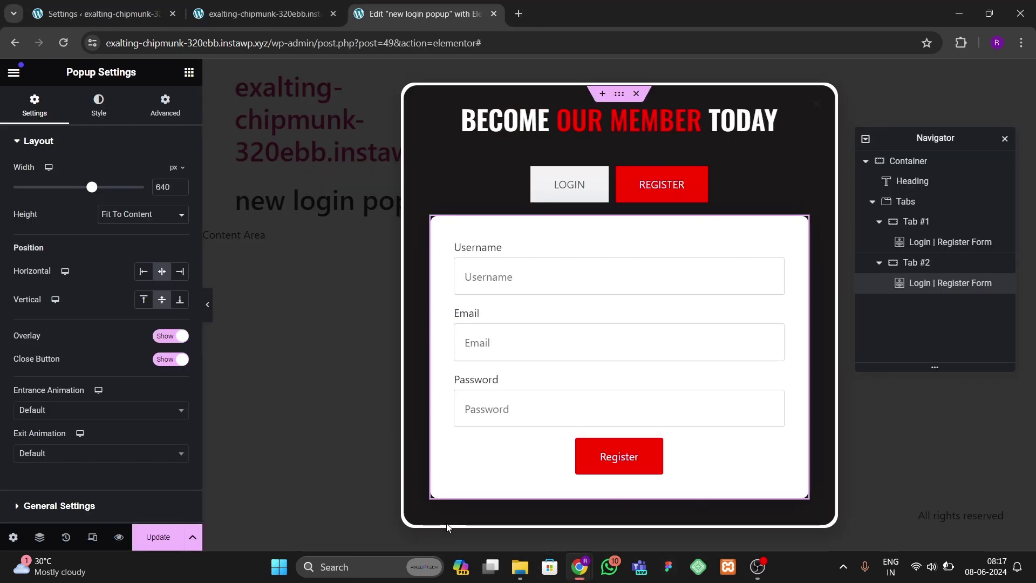
pyautogui.scroll(-2, 94, 383)
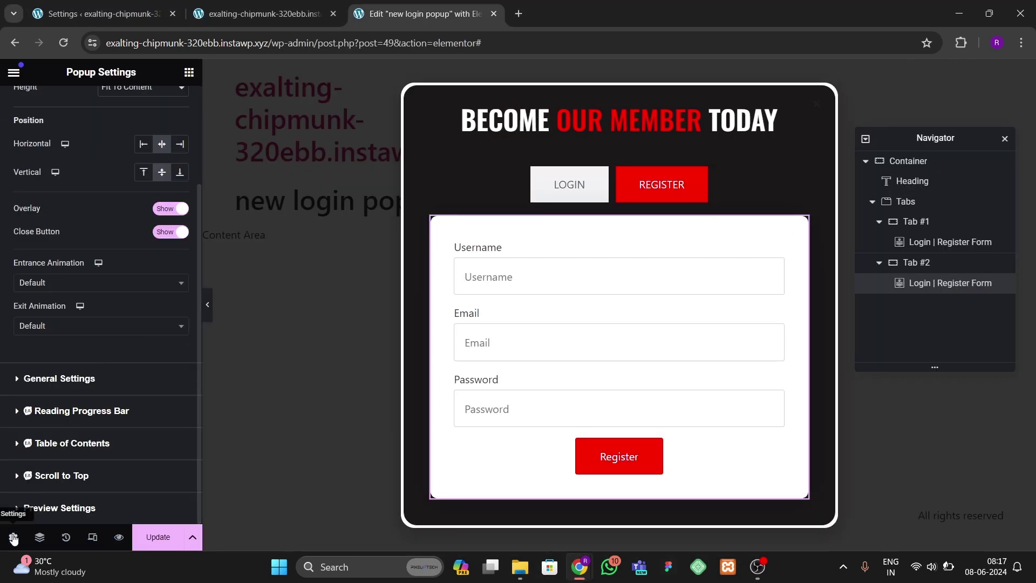
pyautogui.scroll(3, 67, 312)
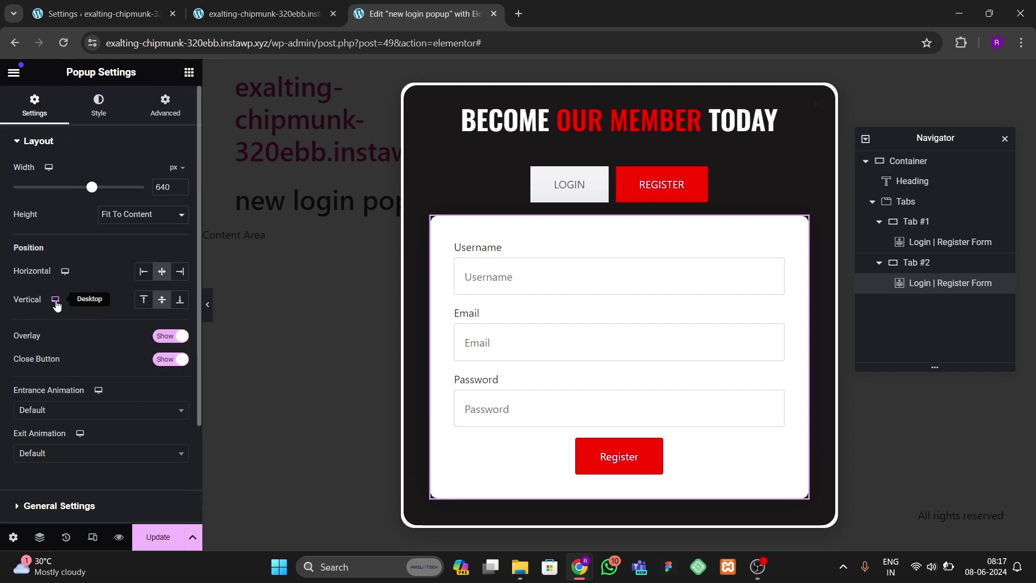
pyautogui.click(98, 105)
pyautogui.click(52, 207)
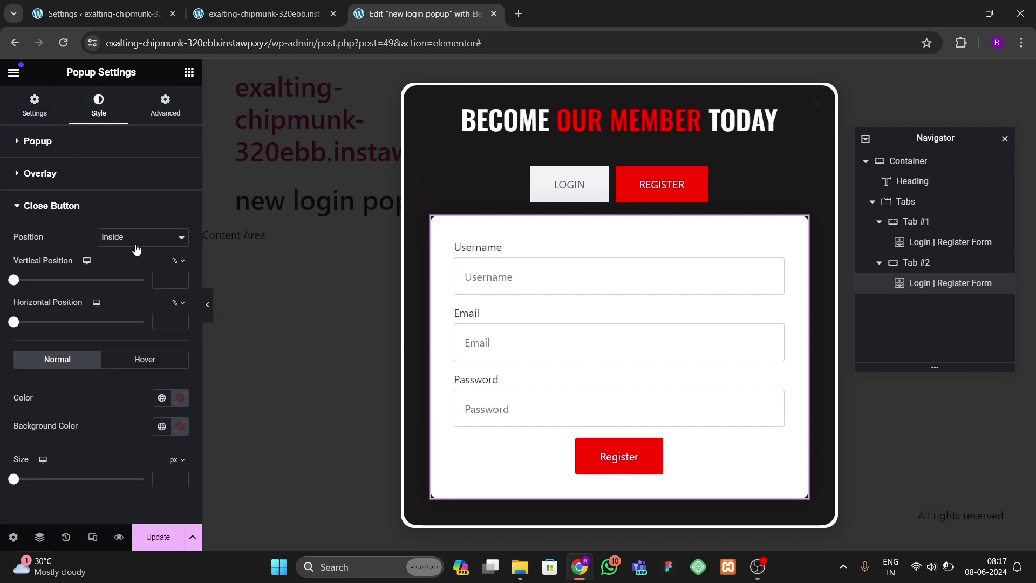
pyautogui.click(180, 398)
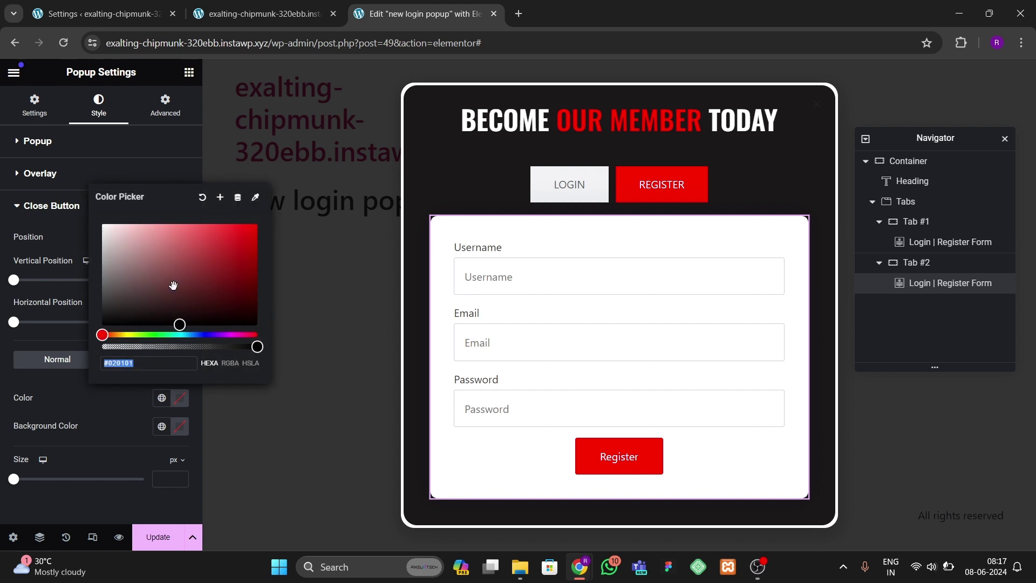
pyautogui.moveTo(173, 285); pyautogui.dragTo(81, 200)
pyautogui.click(96, 432)
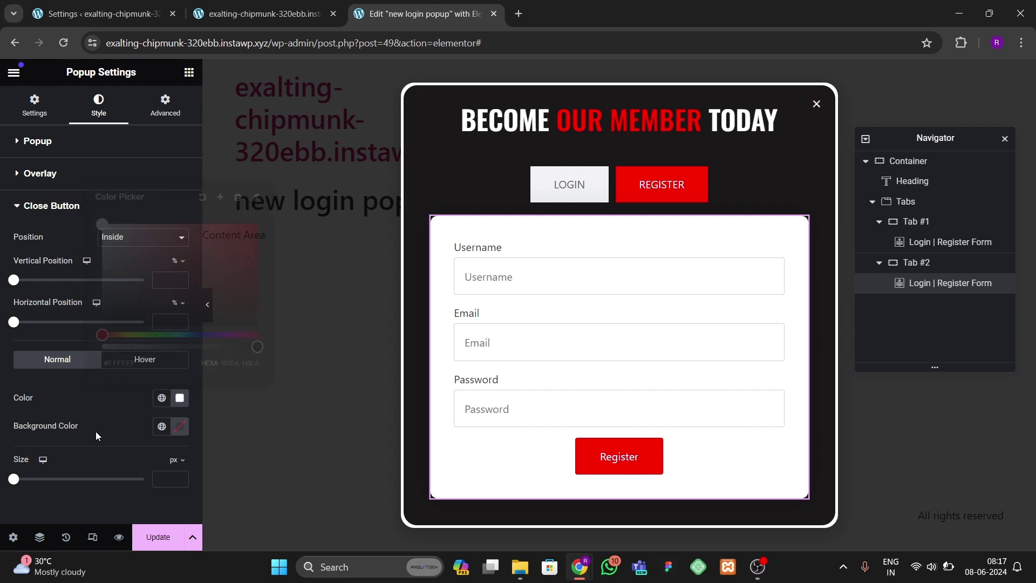
pyautogui.click(181, 478)
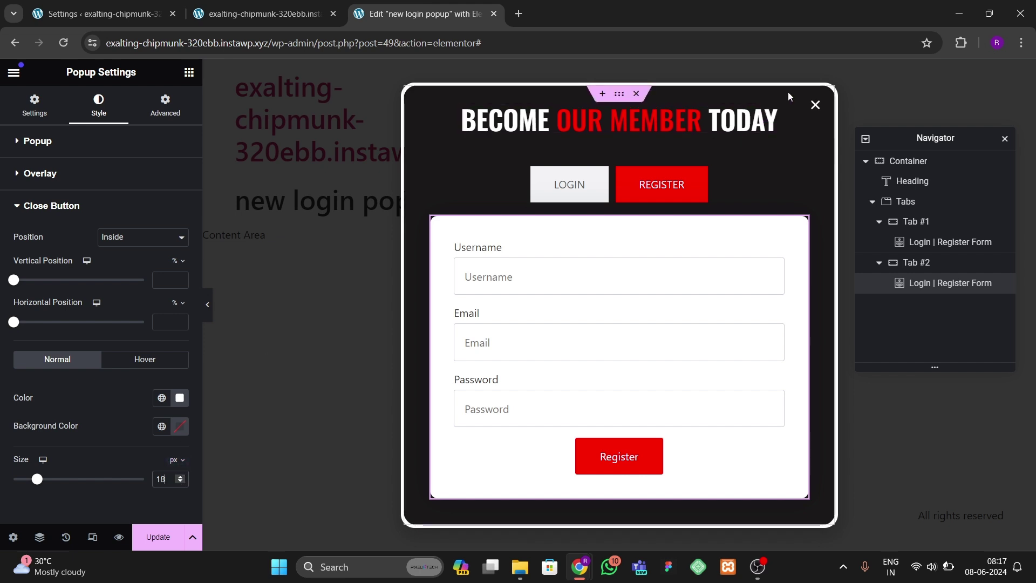
pyautogui.click(149, 536)
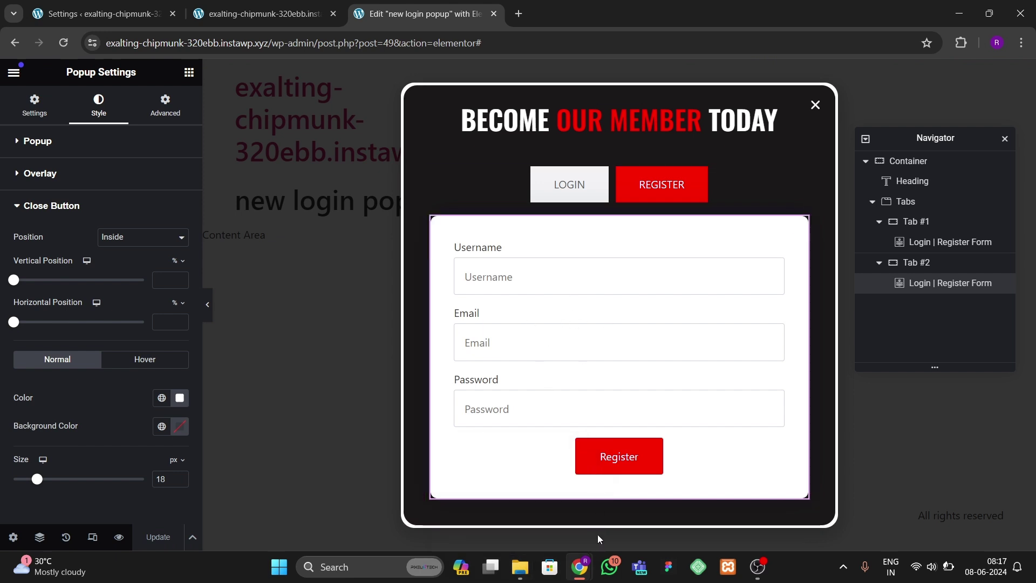
# Open and close the member popup on the live page in the incognito window.
pyautogui.moveTo(580, 567)
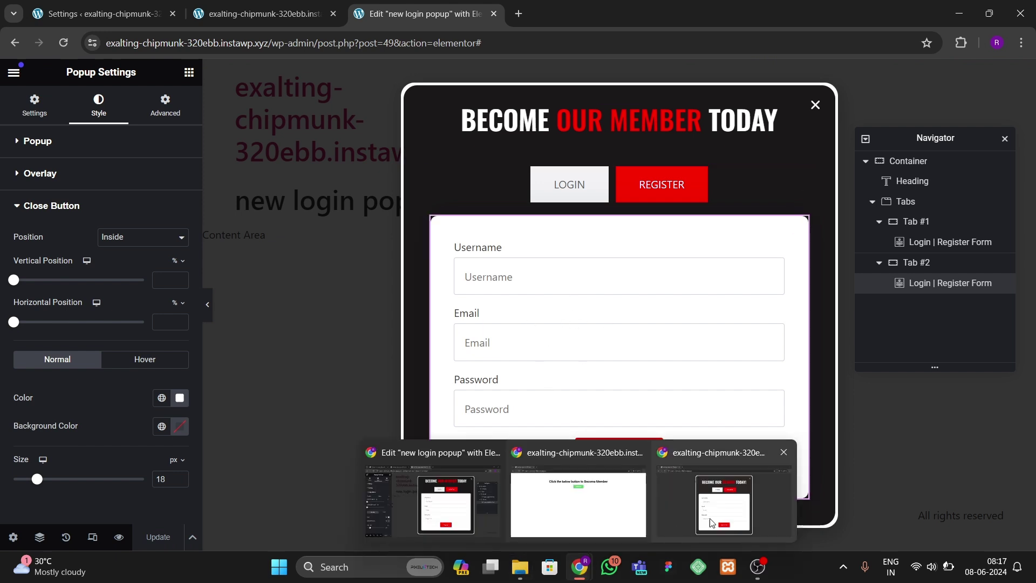
pyautogui.click(743, 507)
pyautogui.click(715, 101)
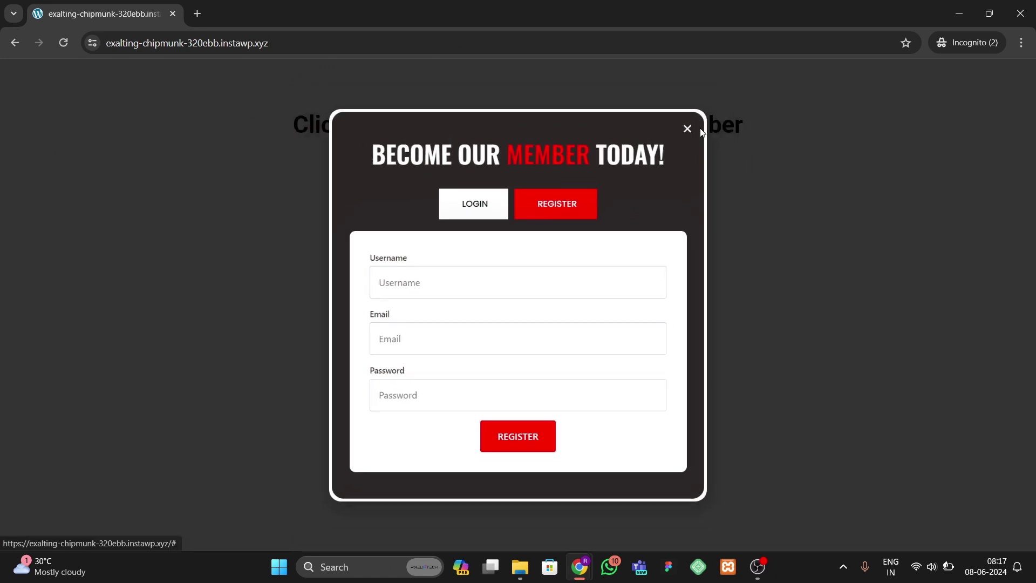
pyautogui.click(529, 169)
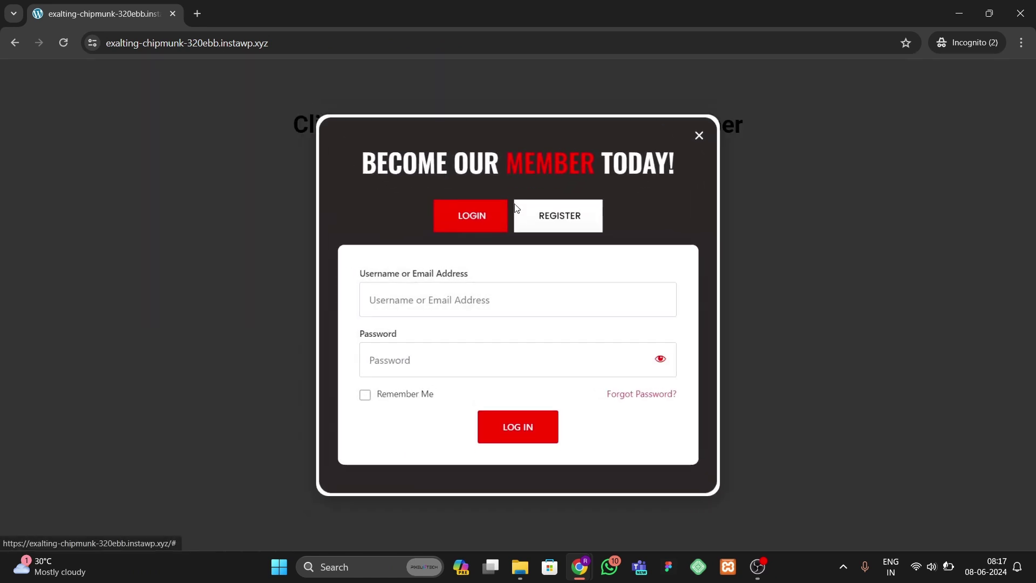
pyautogui.click(714, 122)
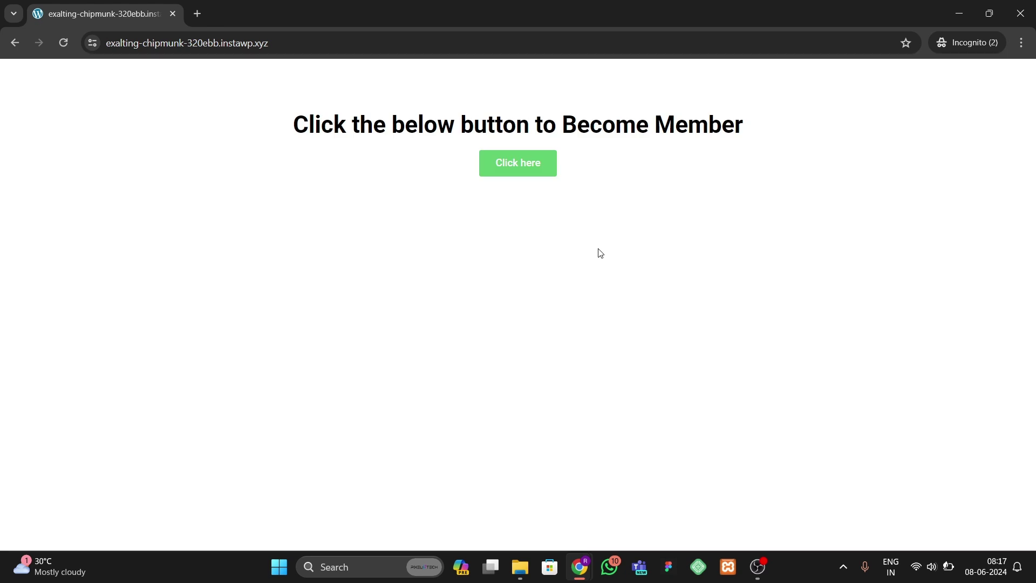
# Set the popup's entrance animation to Zoom In.
pyautogui.moveTo(589, 568)
pyautogui.click(488, 533)
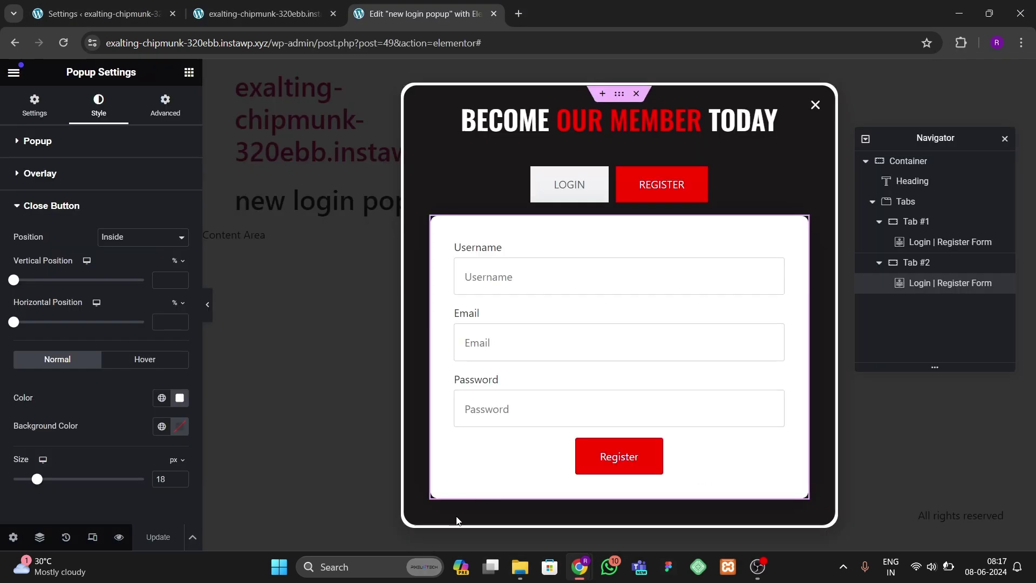
pyautogui.click(17, 538)
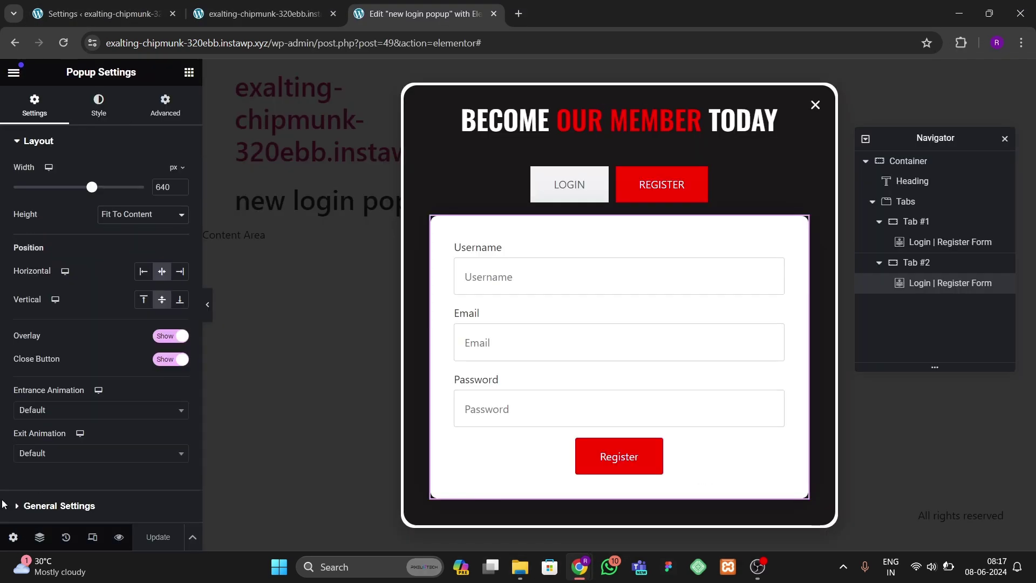
pyautogui.scroll(-2, 84, 341)
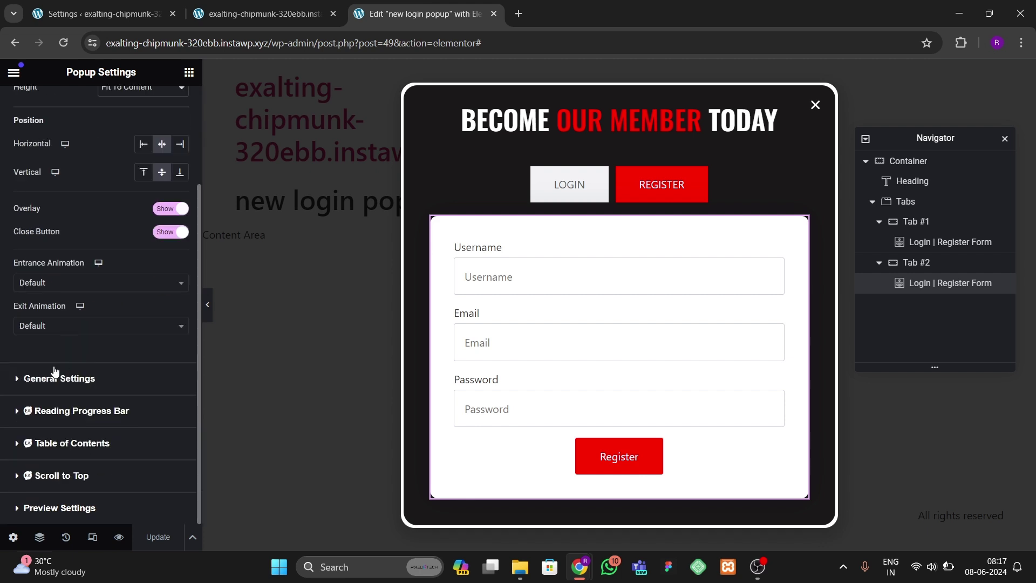
pyautogui.click(69, 285)
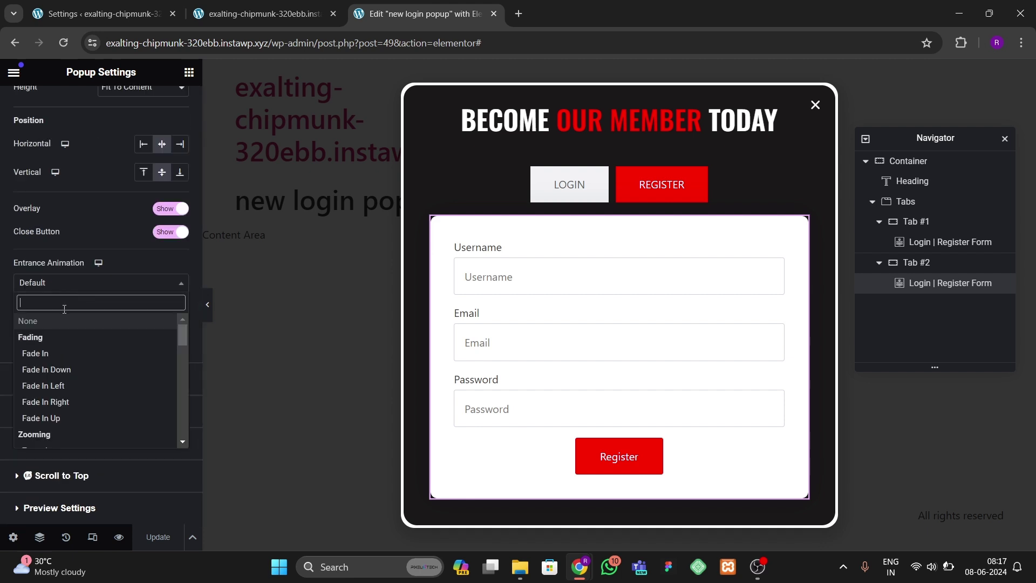
pyautogui.write('zoom')
pyautogui.press('Return')
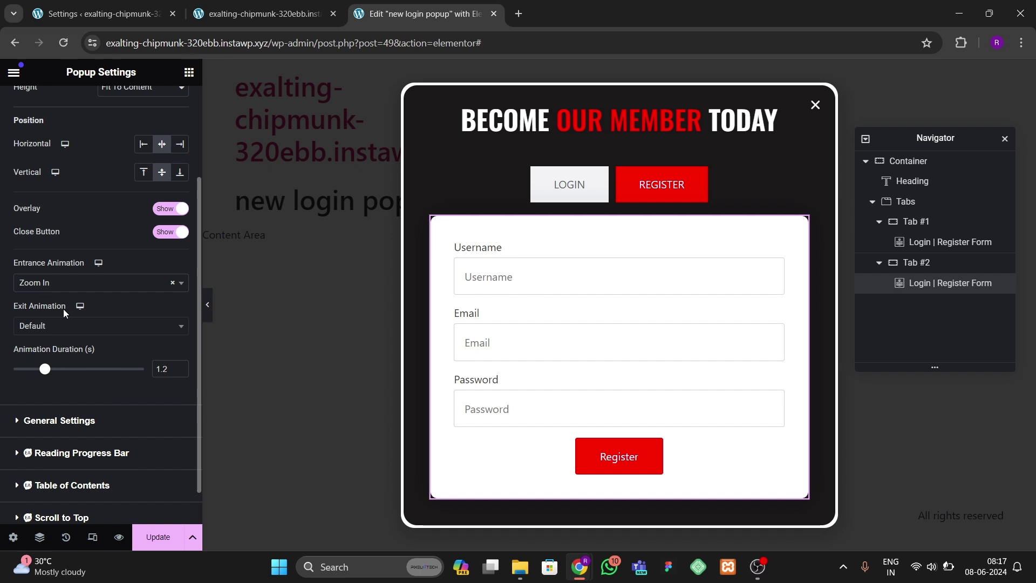
# Set the exit animation to Zoom Out with a 0.8 s duration and save the popup.
pyautogui.click(67, 329)
pyautogui.scroll(-5, 61, 415)
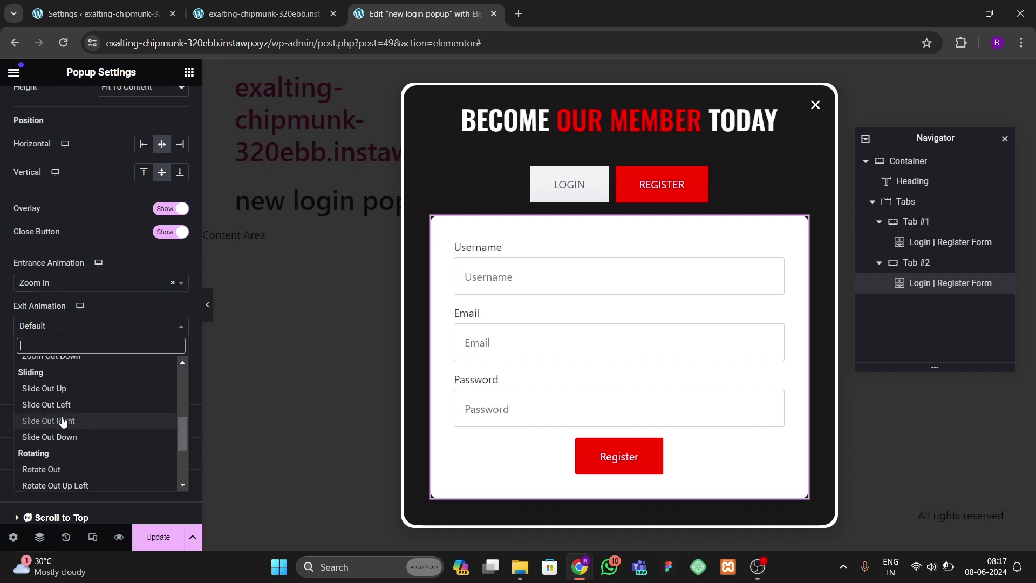
pyautogui.scroll(5, 63, 423)
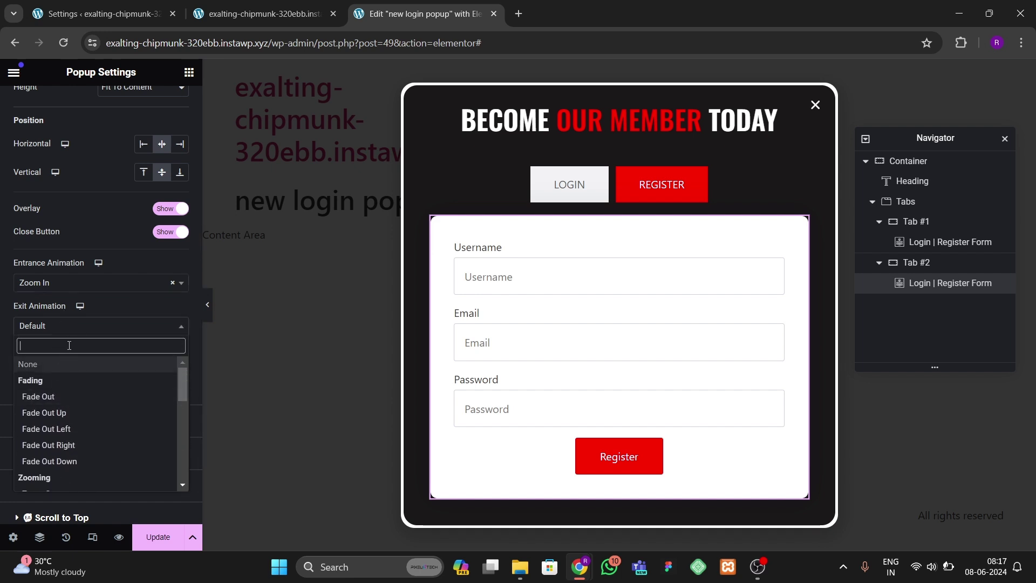
pyautogui.write('zoom')
pyautogui.press('Return')
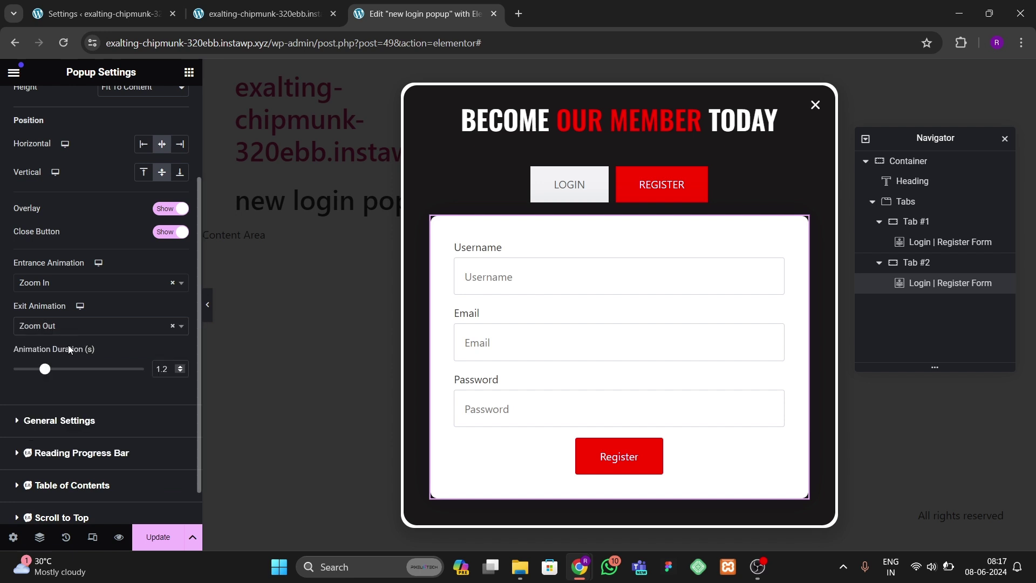
pyautogui.click(180, 371)
pyautogui.click(180, 372)
pyautogui.click(180, 372)
pyautogui.click(179, 372)
pyautogui.click(156, 537)
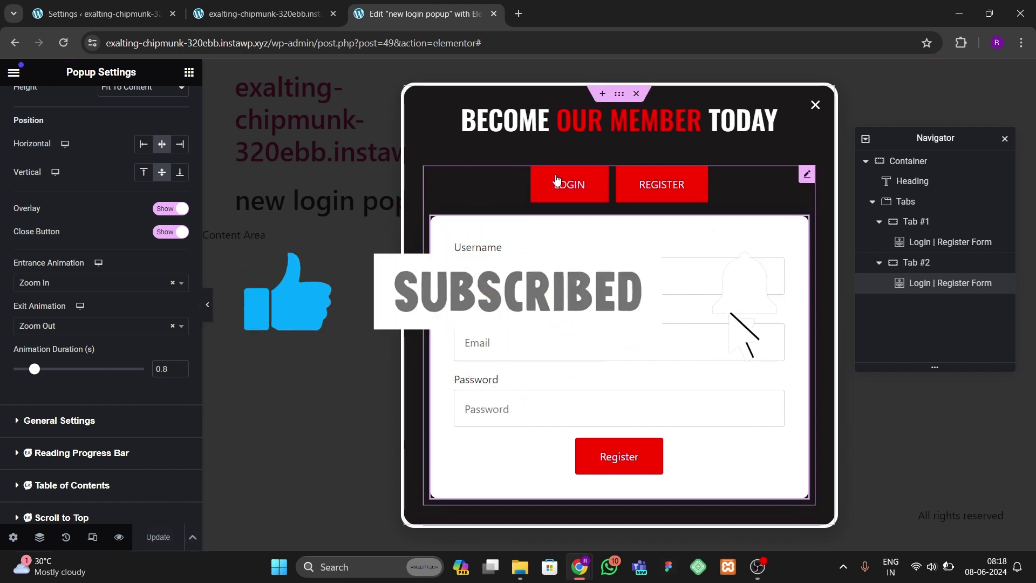
# Open the Home page's Elementor editor in a new tab from the front-end site.
pyautogui.hotkey('ctrl', 'shift', 'Tab')
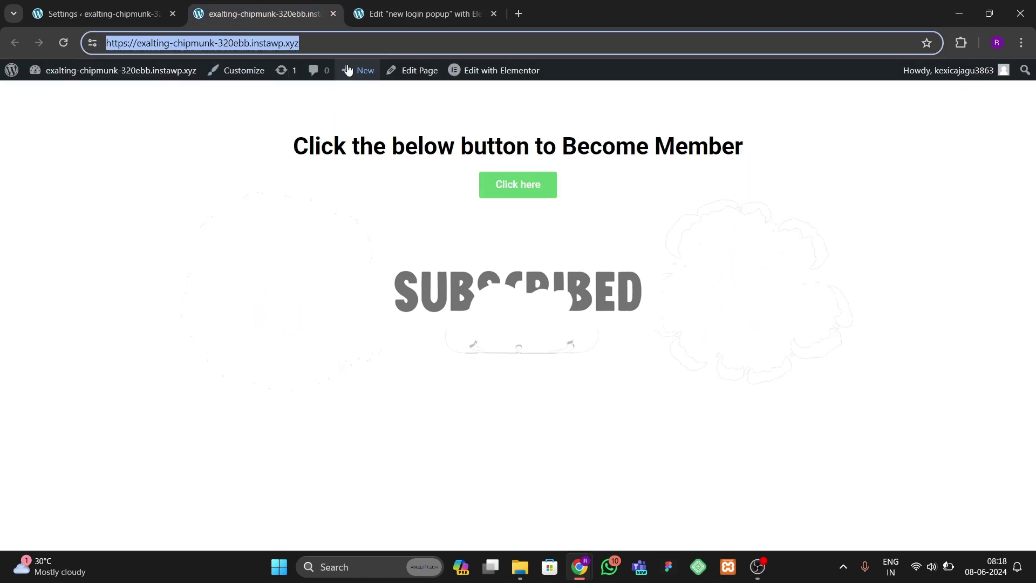
pyautogui.click(403, 17)
pyautogui.click(265, 12)
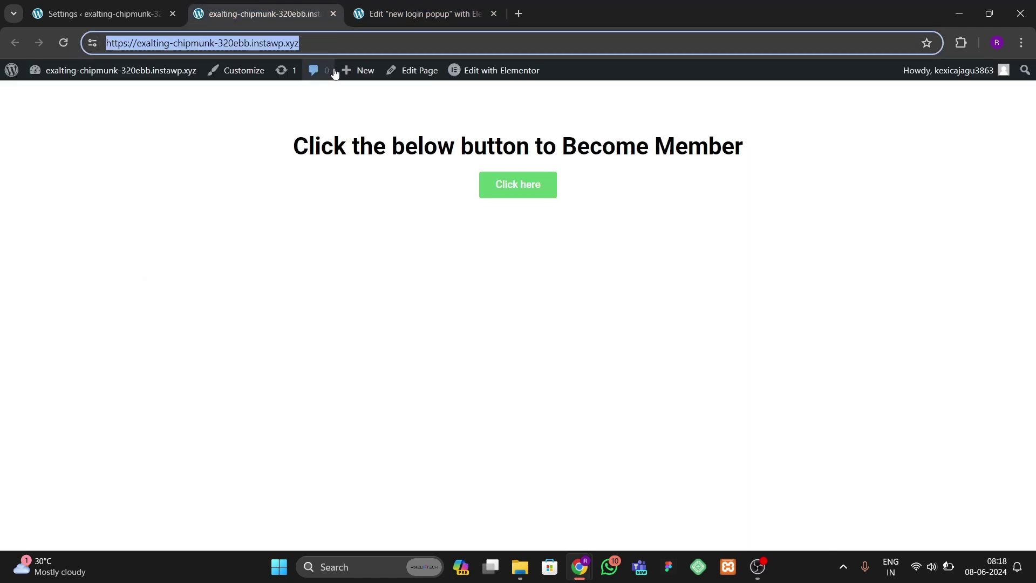
pyautogui.rightClick(480, 66)
pyautogui.click(514, 79)
pyautogui.click(416, 13)
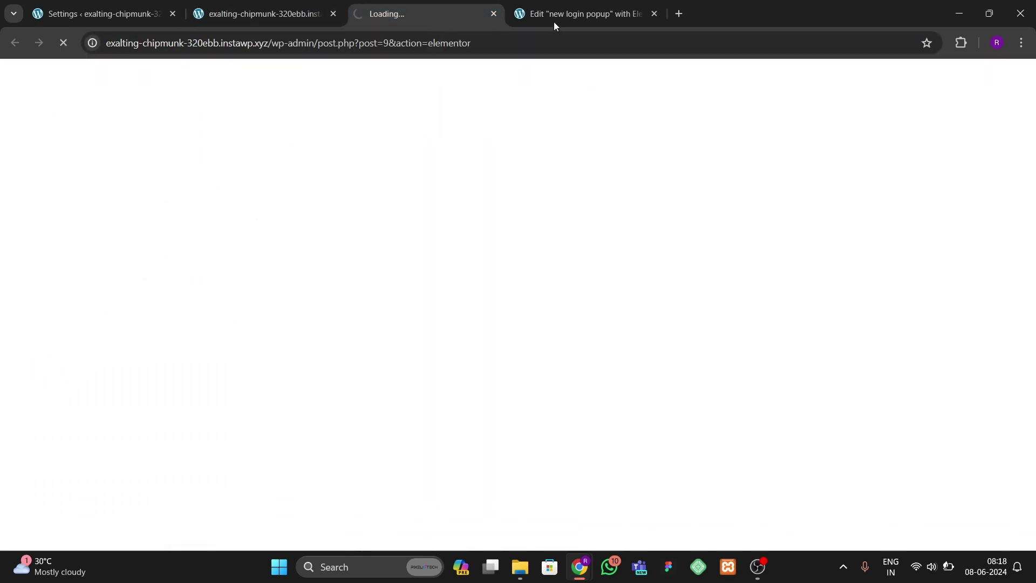
# Preview the login popup at mobile width, then return it to desktop width.
pyautogui.click(555, 21)
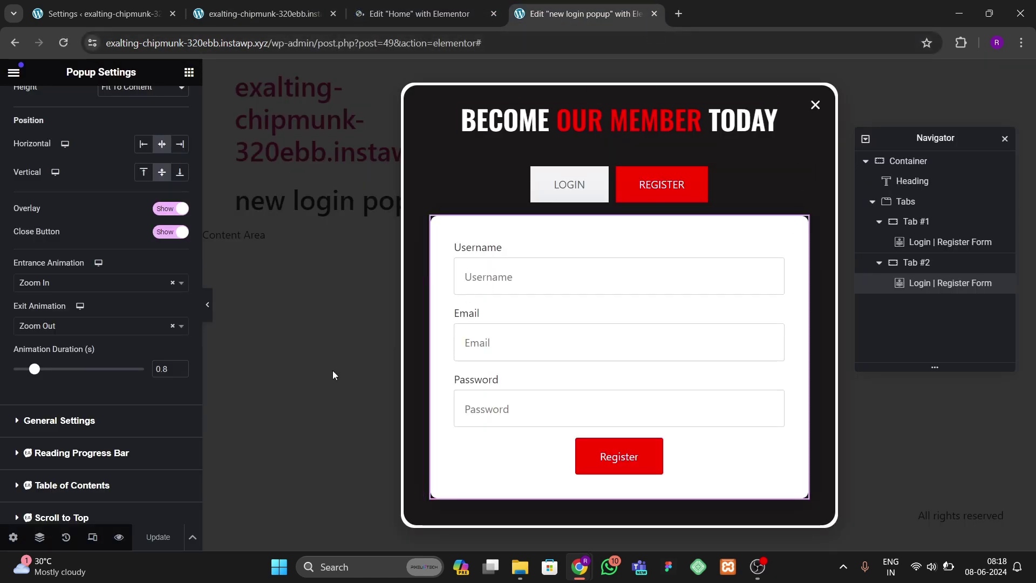
pyautogui.click(92, 537)
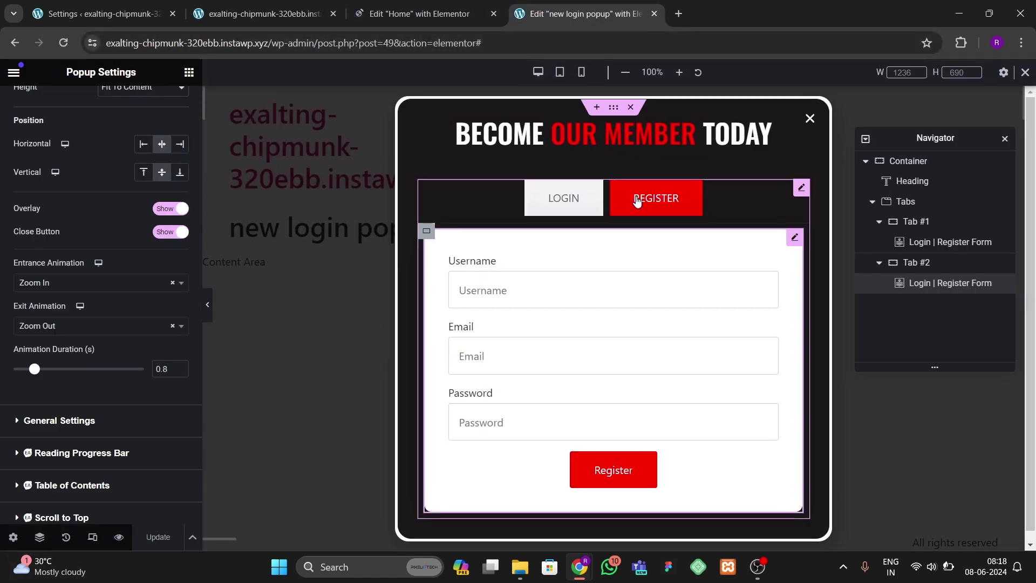
pyautogui.click(583, 72)
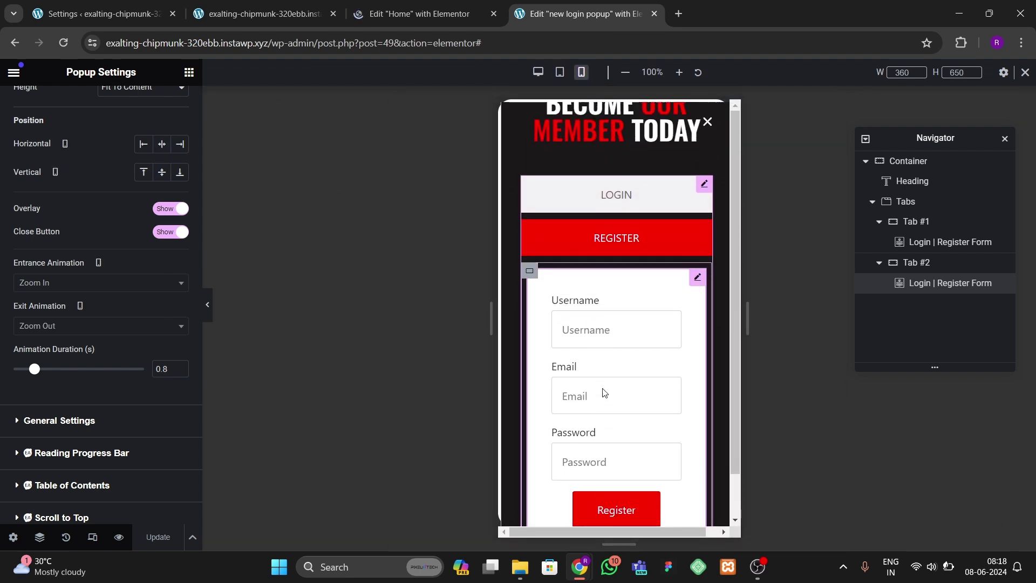
pyautogui.click(538, 72)
pyautogui.click(407, 14)
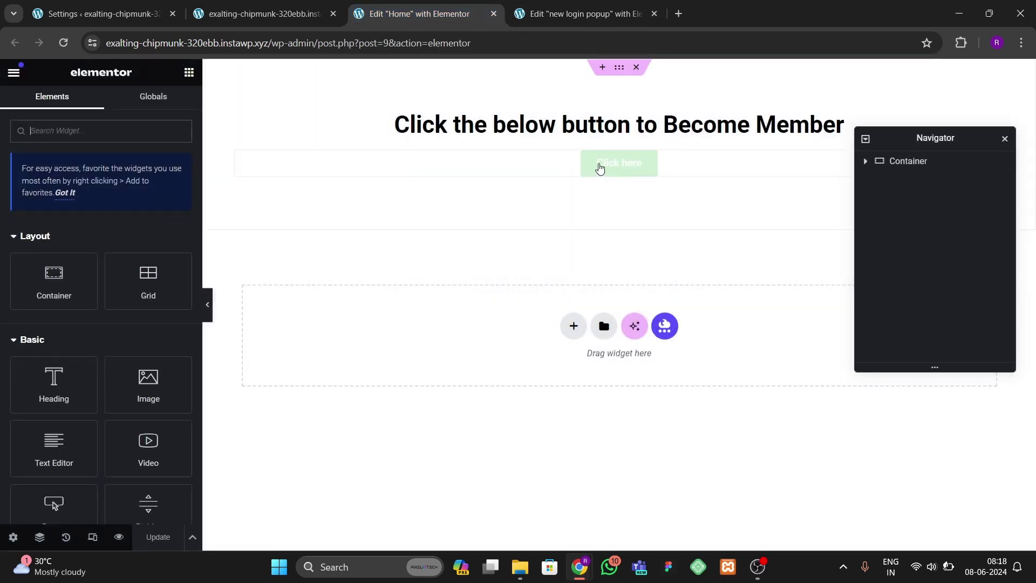
# Replace the Click here button with a new centred button labelled BECOME OUR MEMBER.
pyautogui.click(619, 168)
pyautogui.rightClick(653, 162)
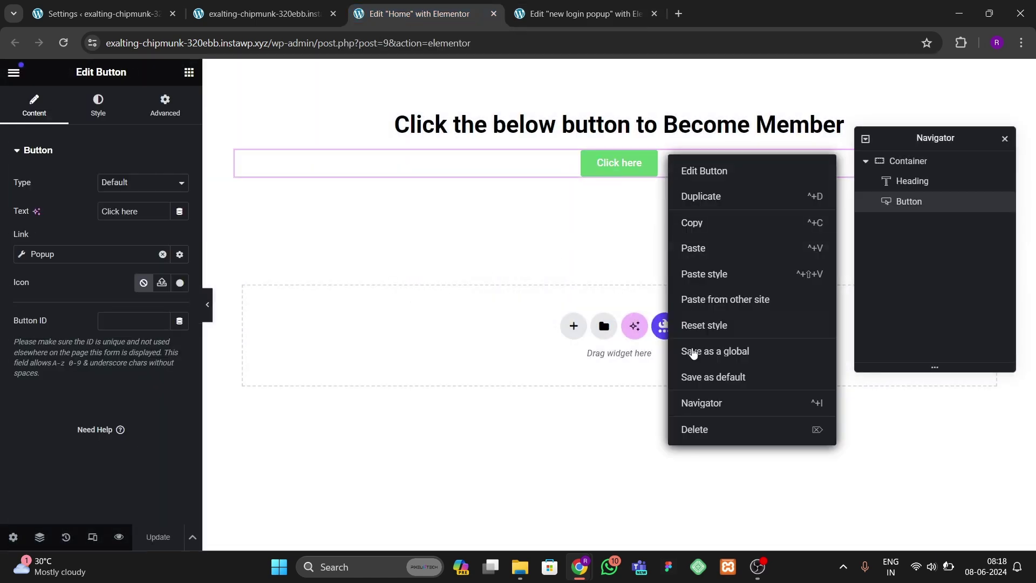
pyautogui.click(698, 426)
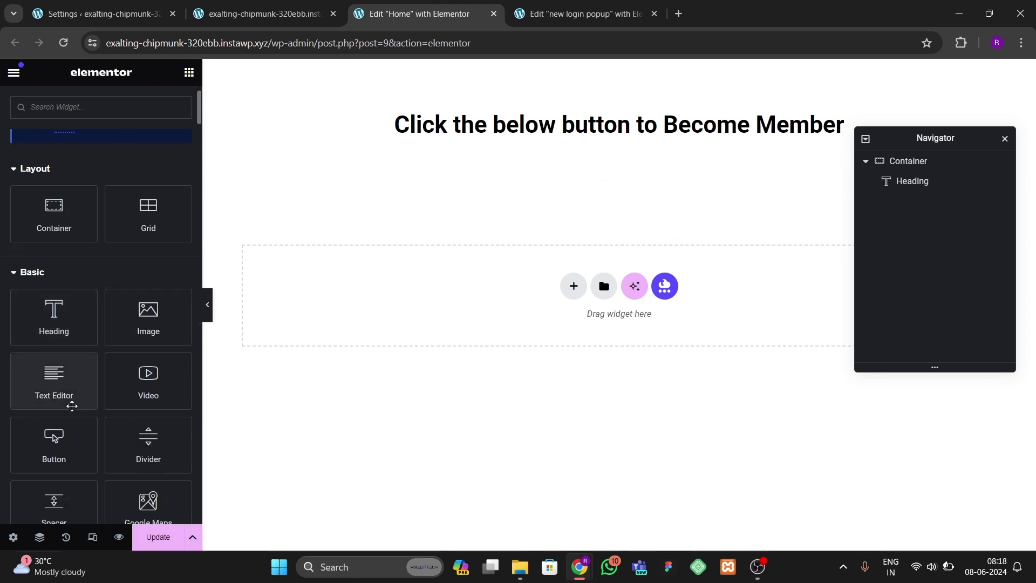
pyautogui.moveTo(54, 426); pyautogui.dragTo(531, 139)
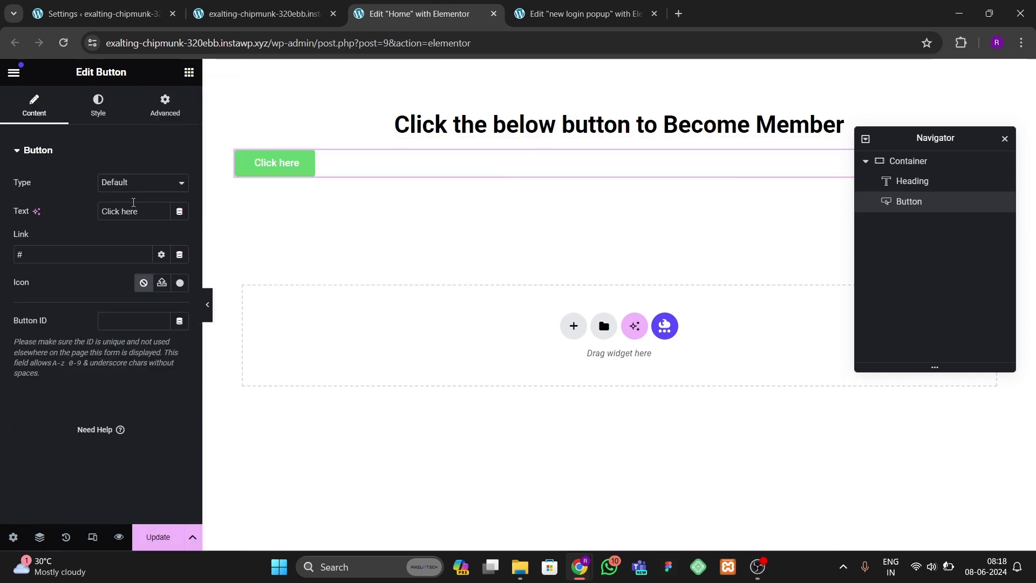
pyautogui.click(98, 105)
pyautogui.click(144, 183)
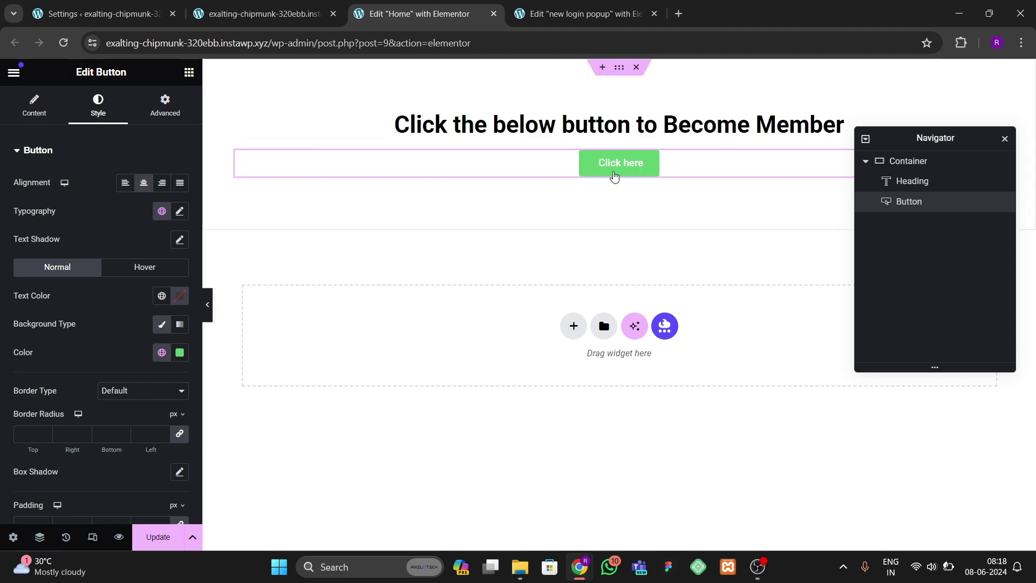
pyautogui.click(37, 114)
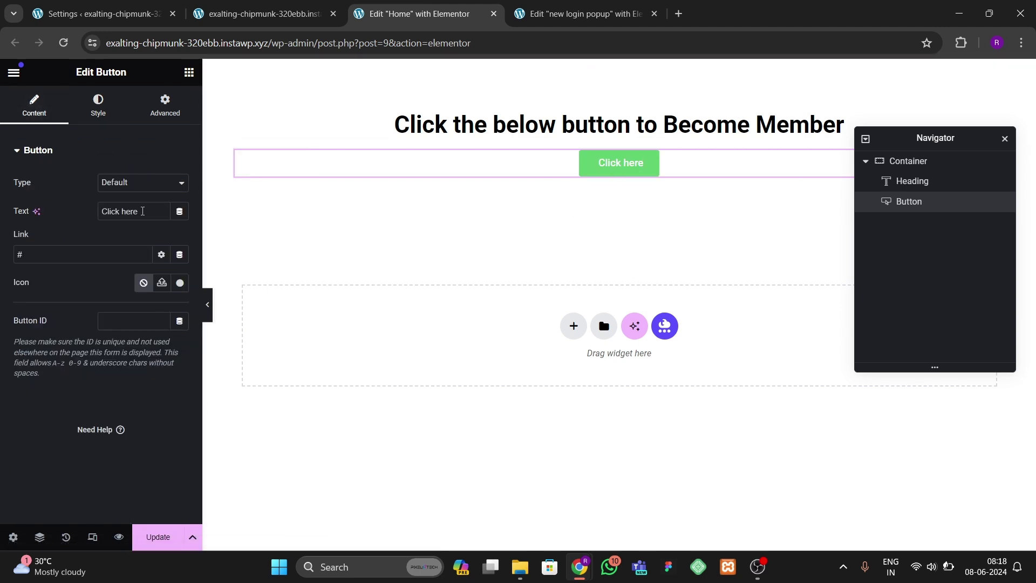
pyautogui.moveTo(143, 211); pyautogui.dragTo(32, 207)
pyautogui.write('BECOME OUR MEMBER')
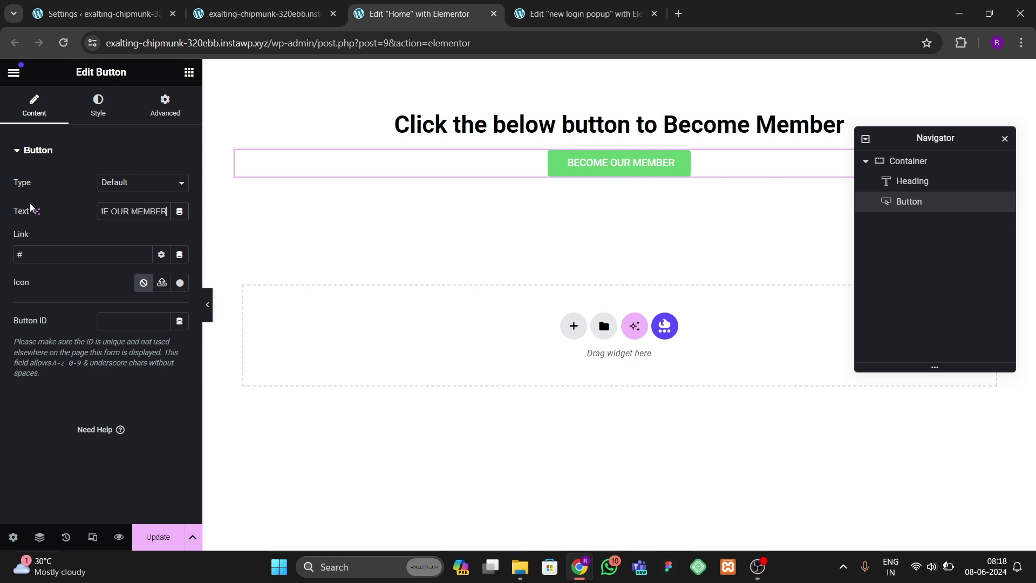
# Give the button a pure red #FF0000 background with 0 border radius.
pyautogui.click(98, 105)
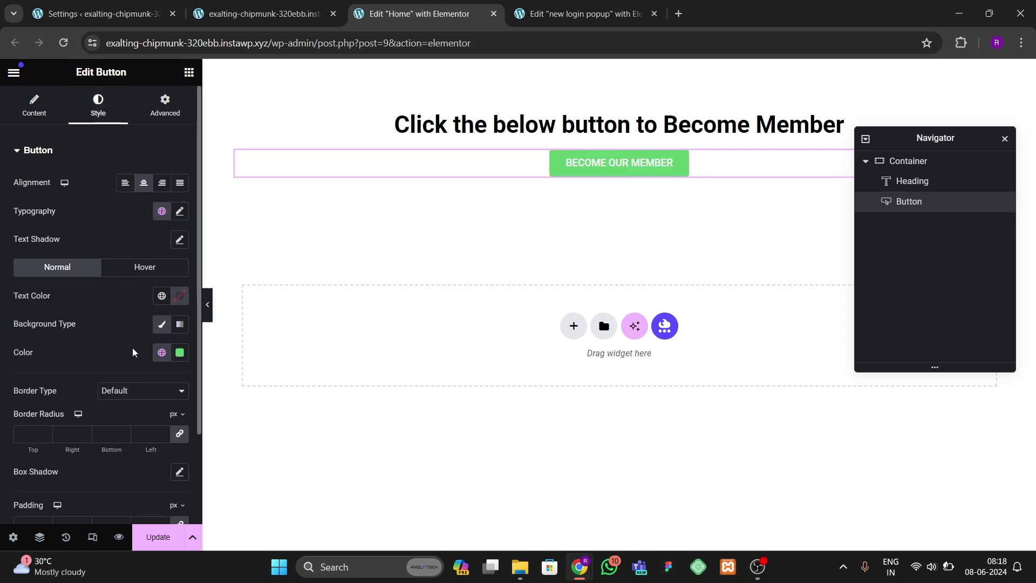
pyautogui.click(180, 352)
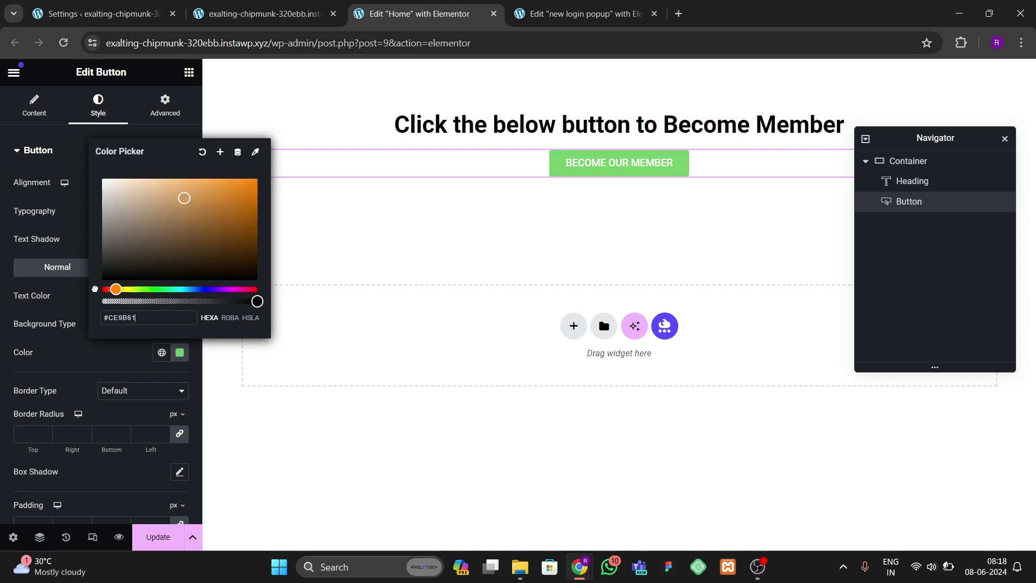
pyautogui.moveTo(95, 290); pyautogui.dragTo(100, 289)
pyautogui.moveTo(181, 233); pyautogui.dragTo(266, 169)
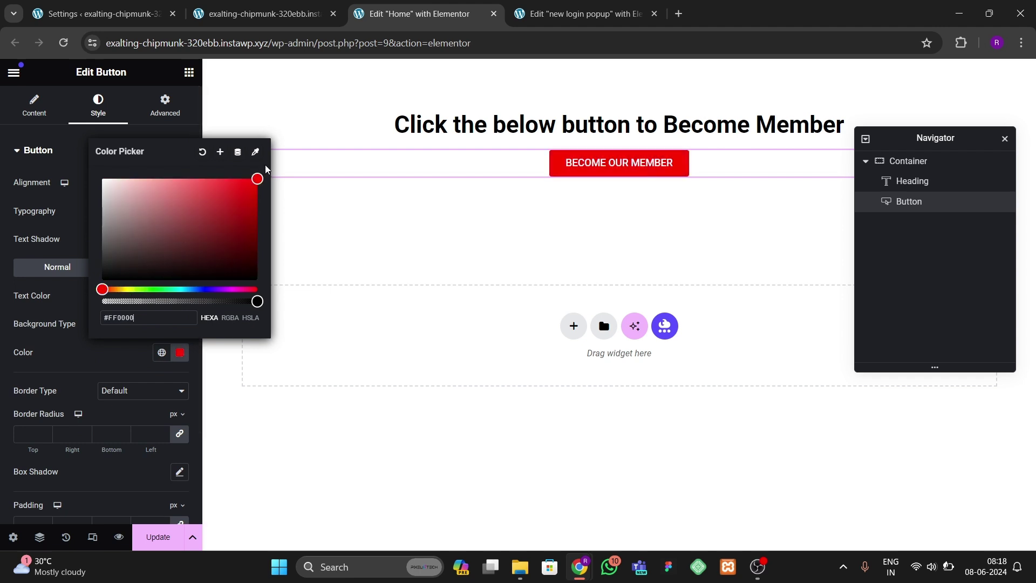
pyautogui.click(56, 231)
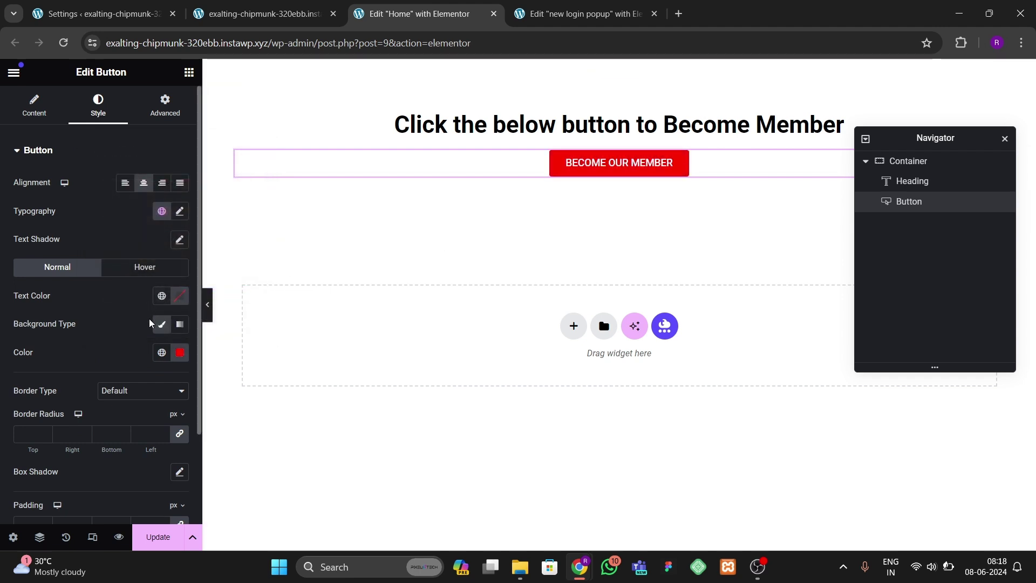
pyautogui.scroll(-2, 108, 340)
pyautogui.click(26, 322)
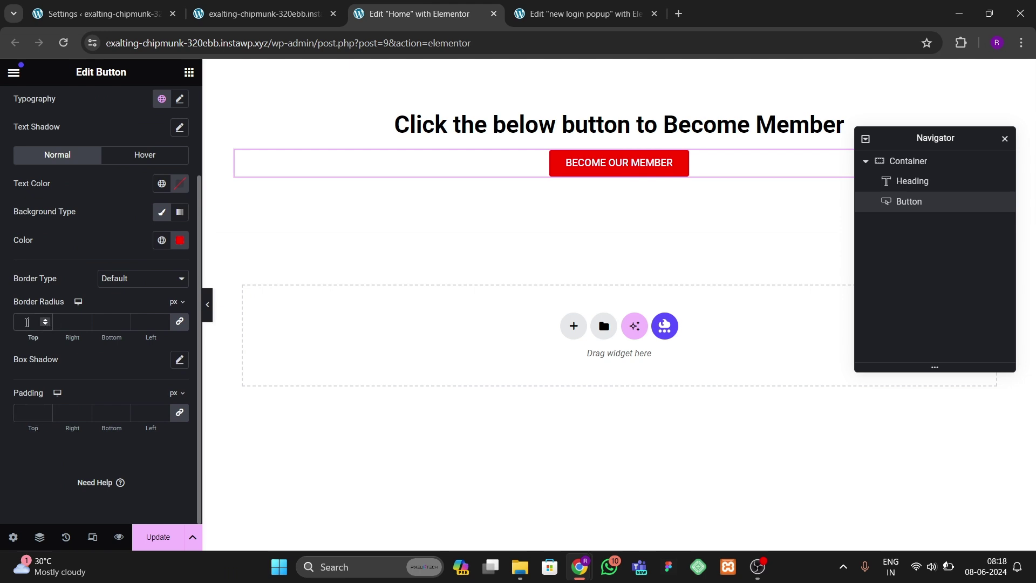
pyautogui.write('90')
pyautogui.press('BackSpace')
pyautogui.press('BackSpace')
# Set unlinked button padding to 20 px top and bottom, 50 px left and right.
pyautogui.click(30, 417)
pyautogui.write('20')
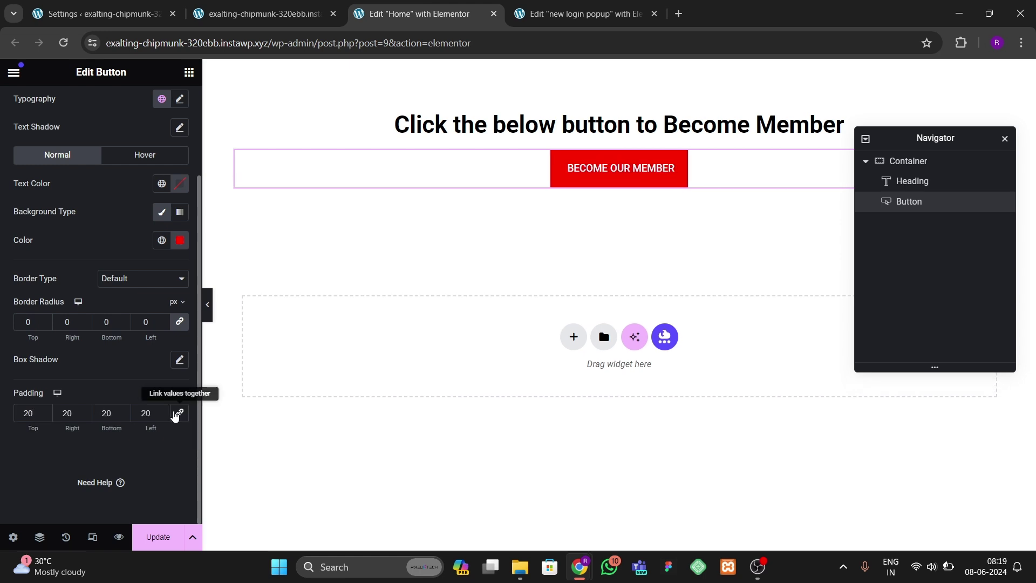
pyautogui.click(180, 413)
pyautogui.write('60')
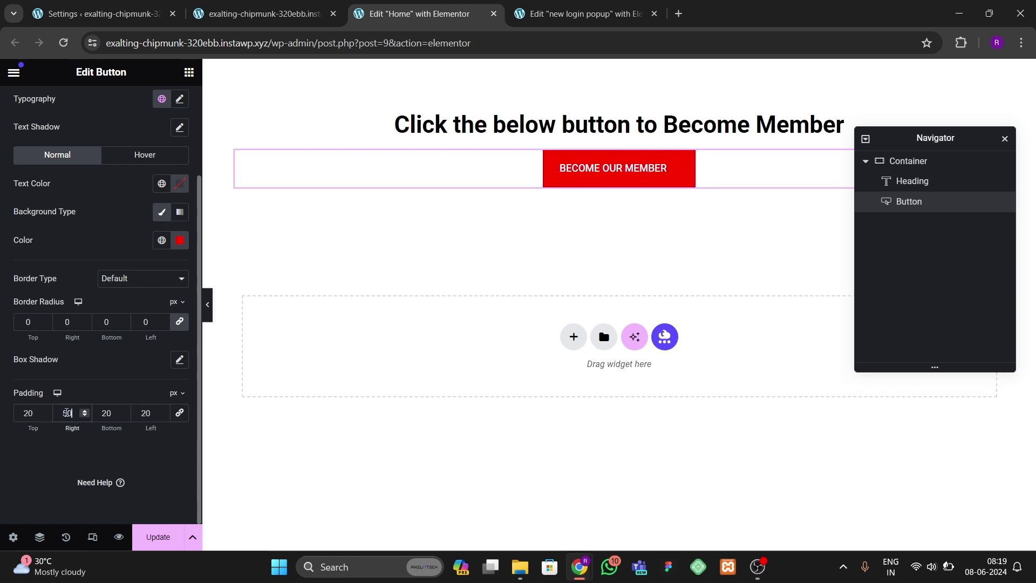
pyautogui.press('Tab')
pyautogui.write('50')
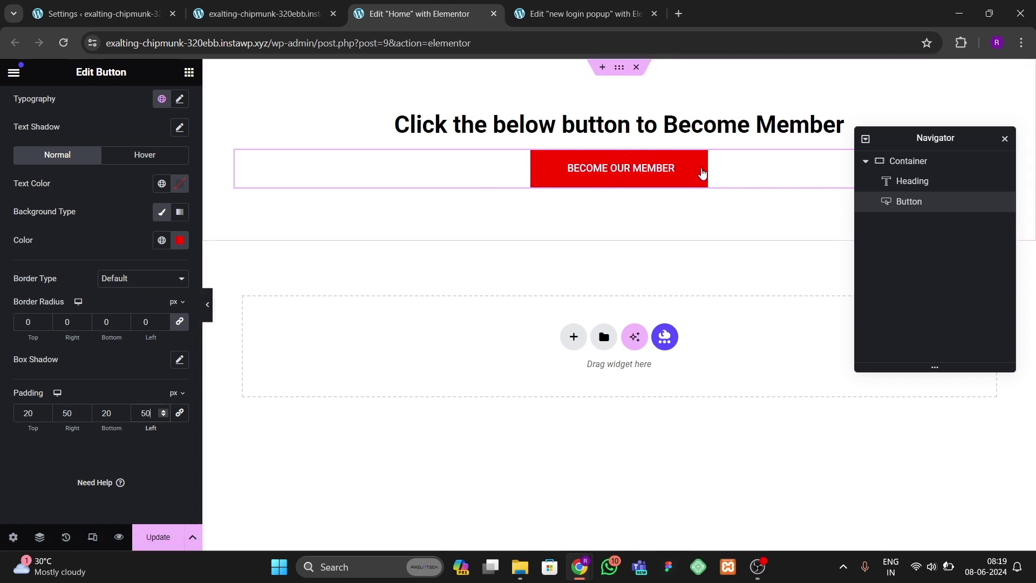
# Link the button to the Open Popup action for 'new login popup' and update the Home page.
pyautogui.scroll(3, 18, 105)
pyautogui.click(24, 105)
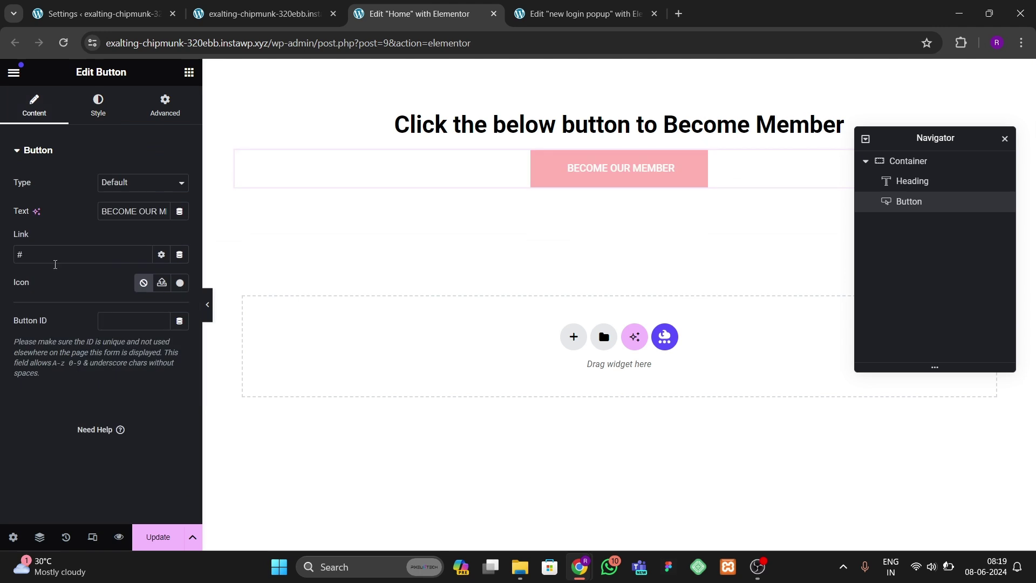
pyautogui.click(180, 254)
pyautogui.scroll(-5, 72, 384)
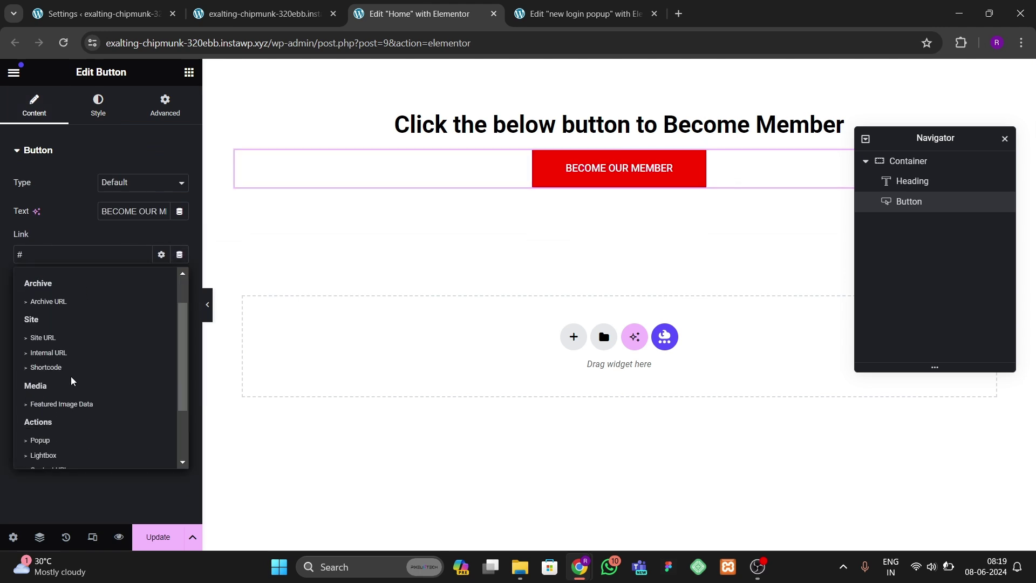
pyautogui.click(42, 355)
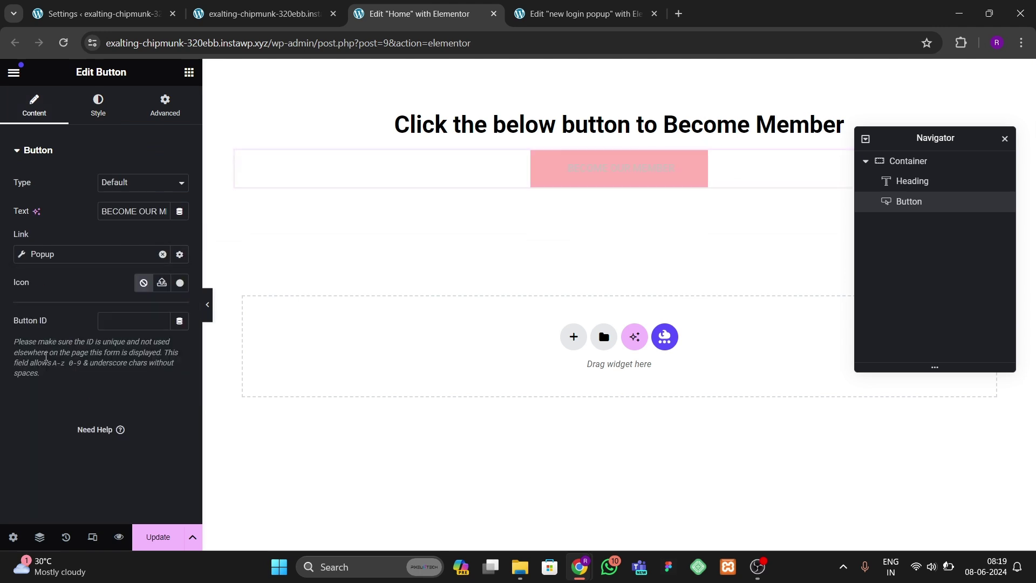
pyautogui.click(22, 257)
pyautogui.click(94, 359)
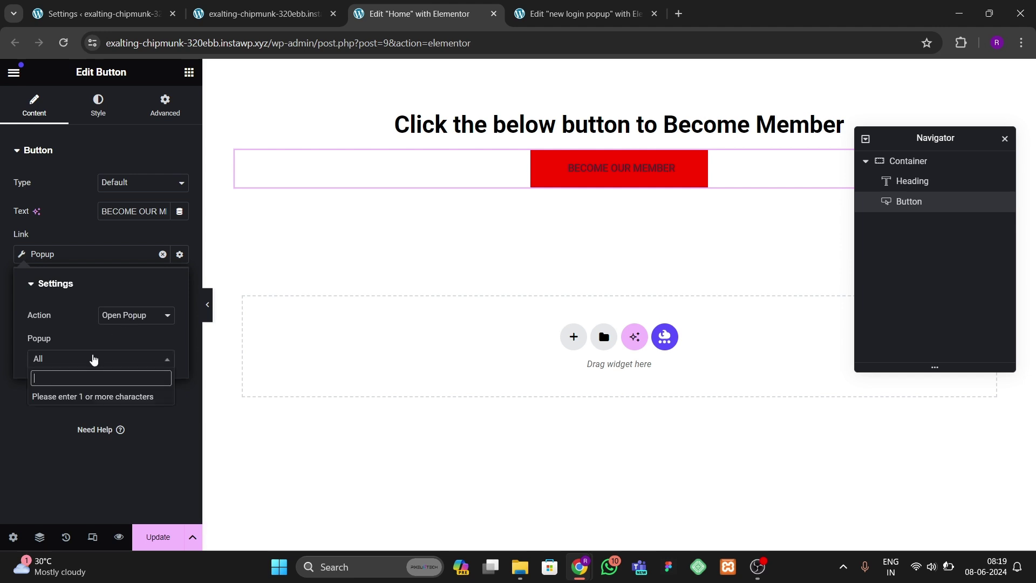
pyautogui.write('pop')
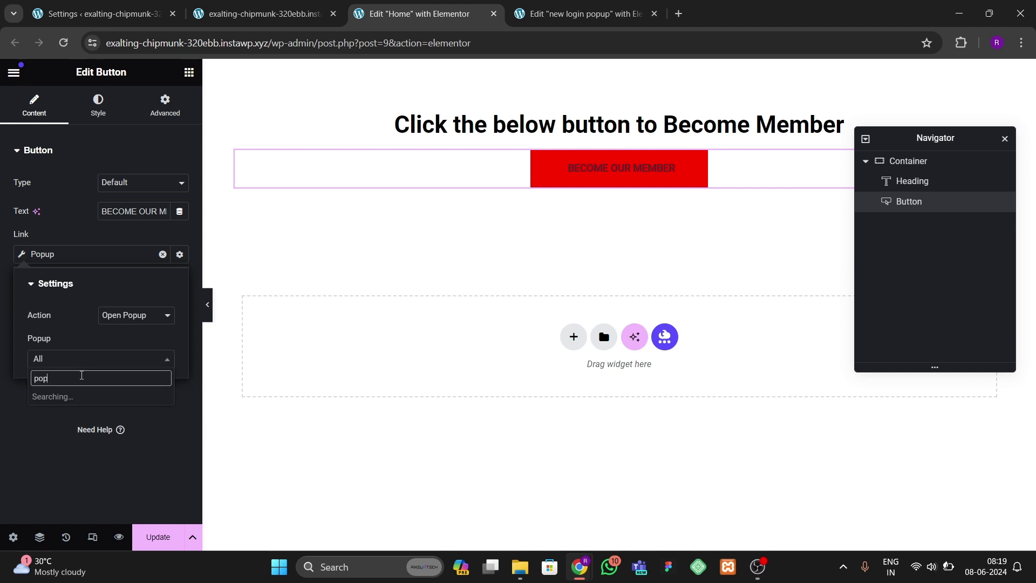
pyautogui.write('up')
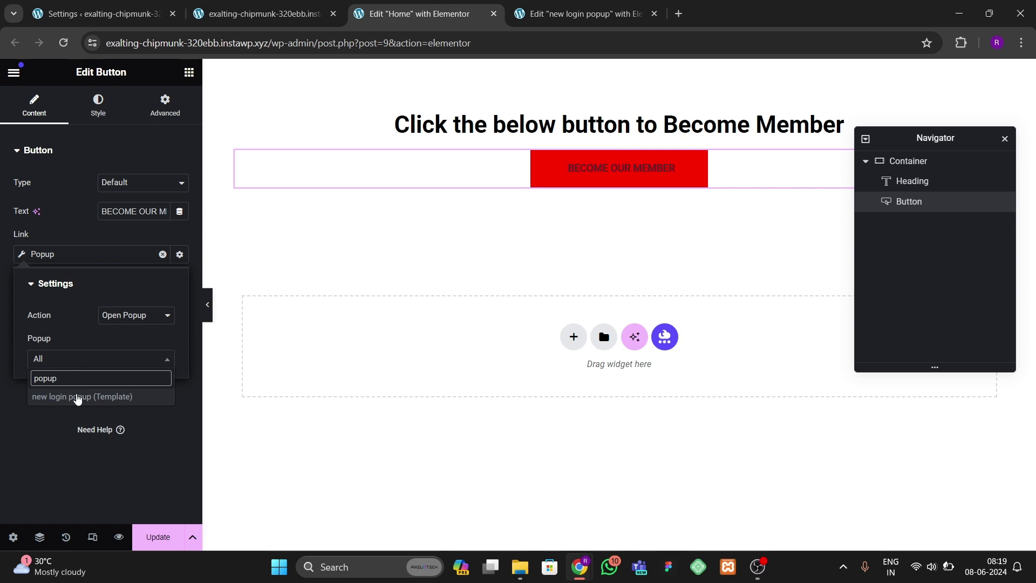
pyautogui.click(77, 398)
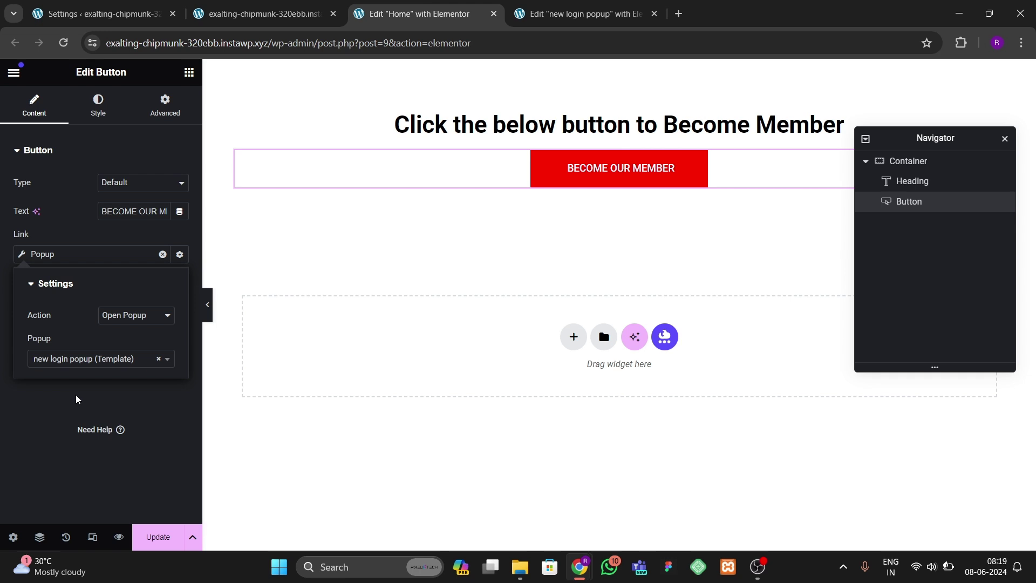
pyautogui.click(153, 537)
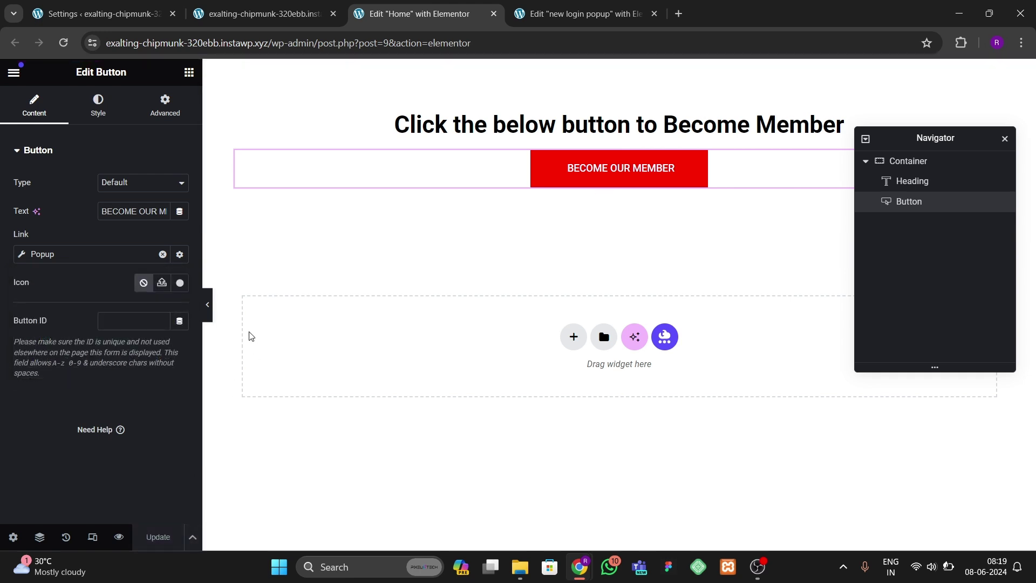
pyautogui.click(291, 15)
# Reload the live site, confirm the button opens the popup, then copy the URL into a new incognito window.
pyautogui.click(64, 43)
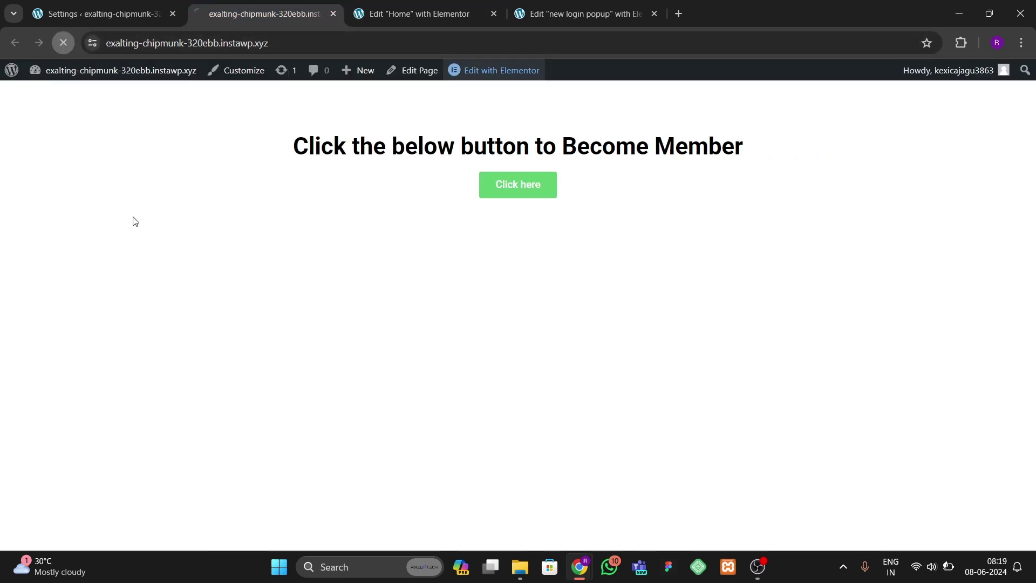
pyautogui.click(512, 200)
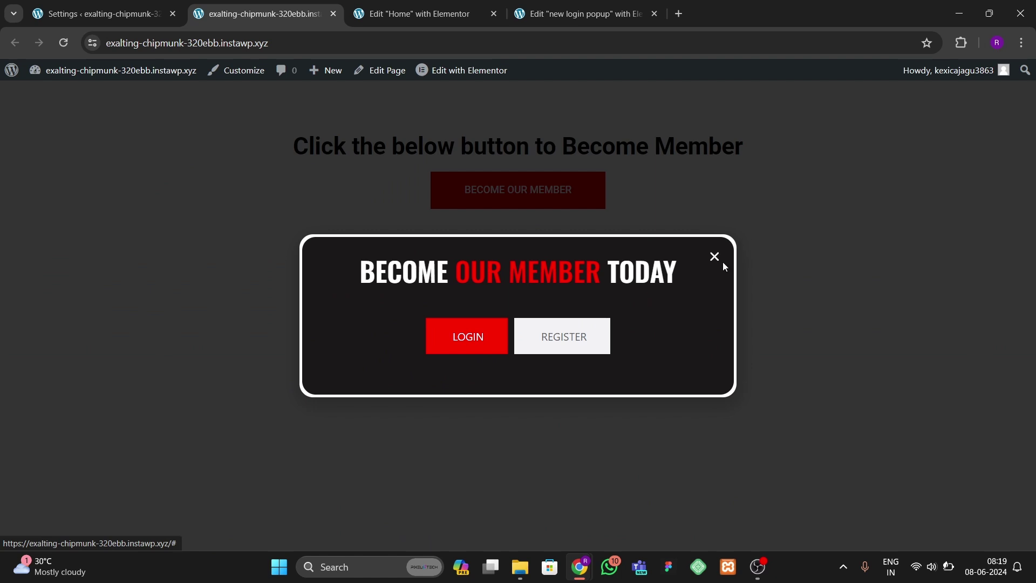
pyautogui.click(715, 257)
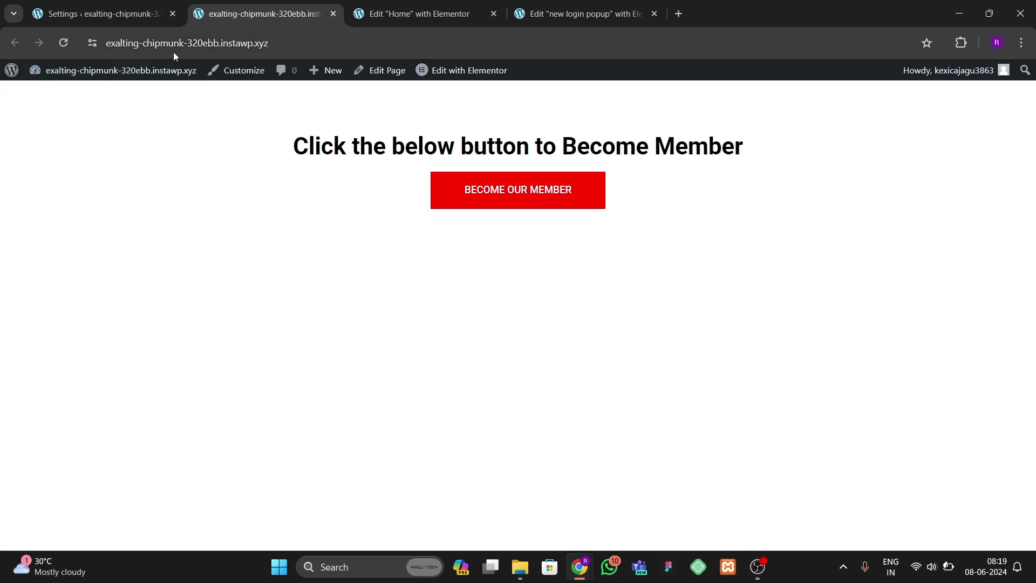
pyautogui.click(237, 51)
pyautogui.hotkey('ctrl', 'c')
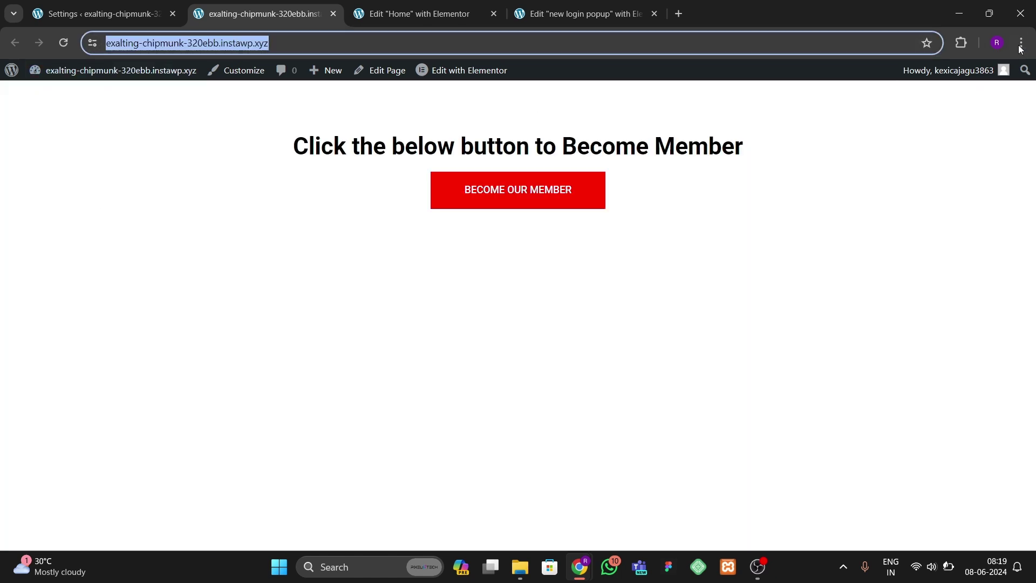
pyautogui.click(1021, 42)
pyautogui.click(915, 103)
# Load the site in incognito and open the membership popup's REGISTER form.
pyautogui.hotkey('ctrl', 'v')
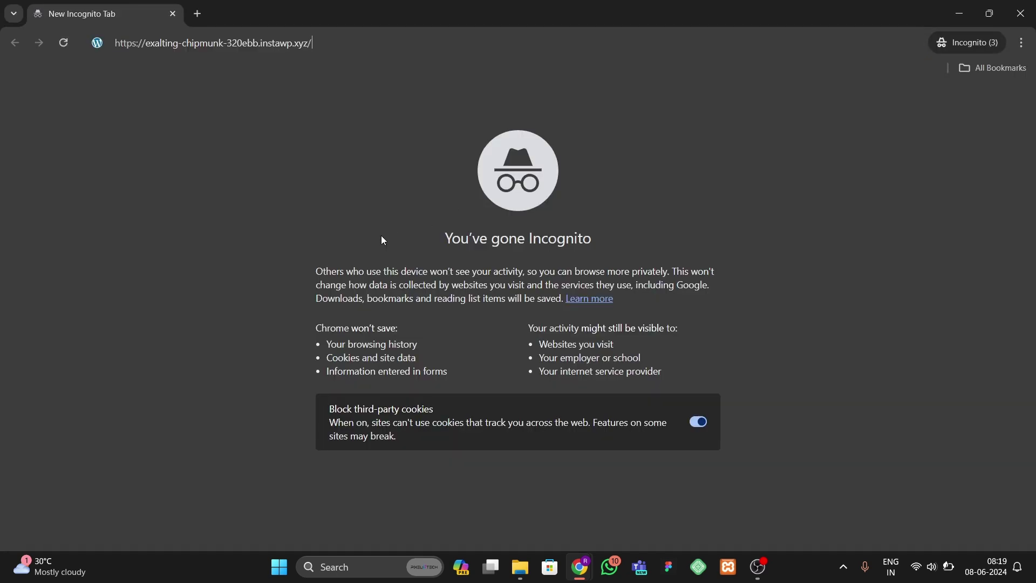
pyautogui.press('Return')
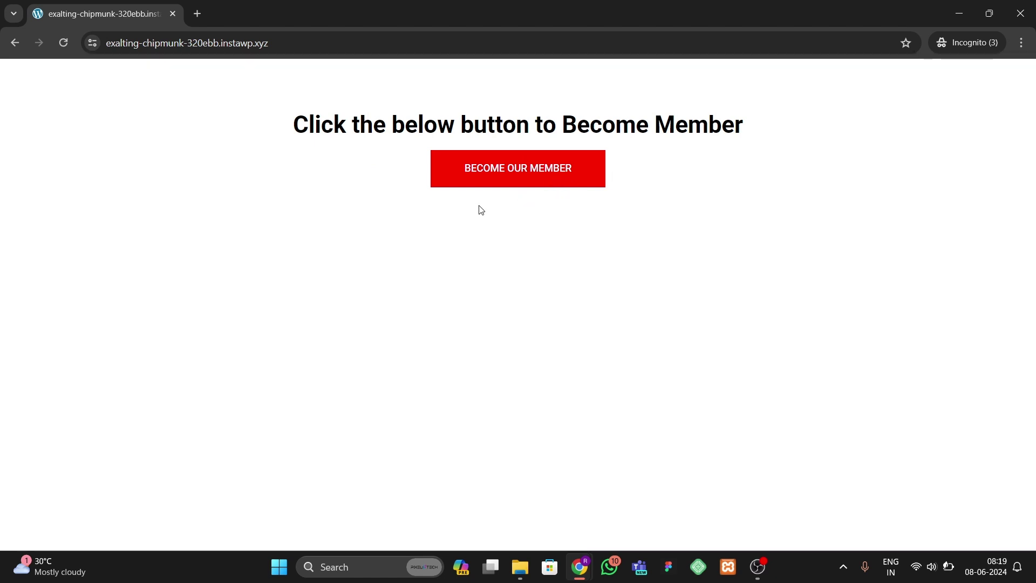
pyautogui.click(492, 181)
pyautogui.click(570, 203)
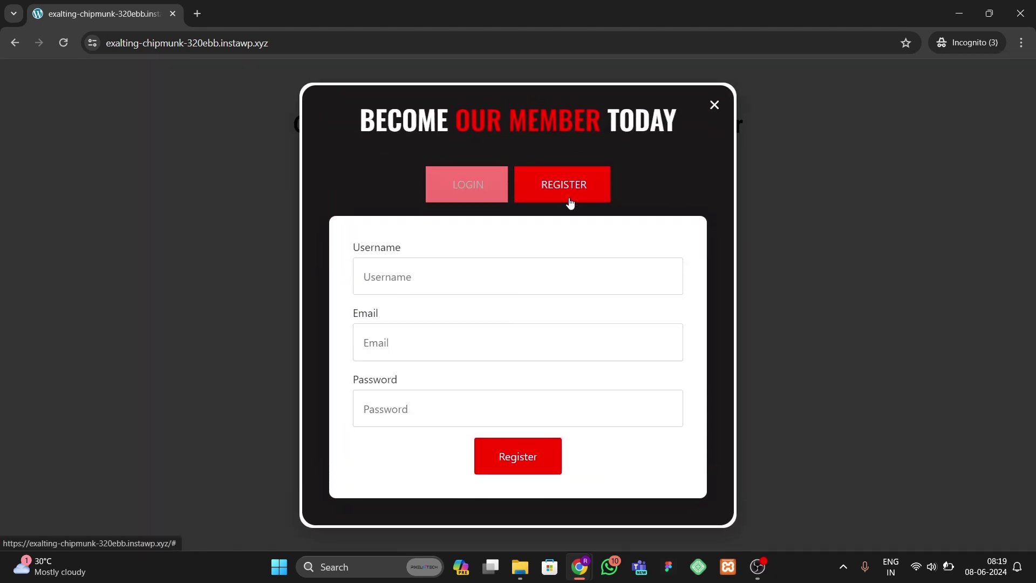
pyautogui.click(463, 197)
pyautogui.click(561, 187)
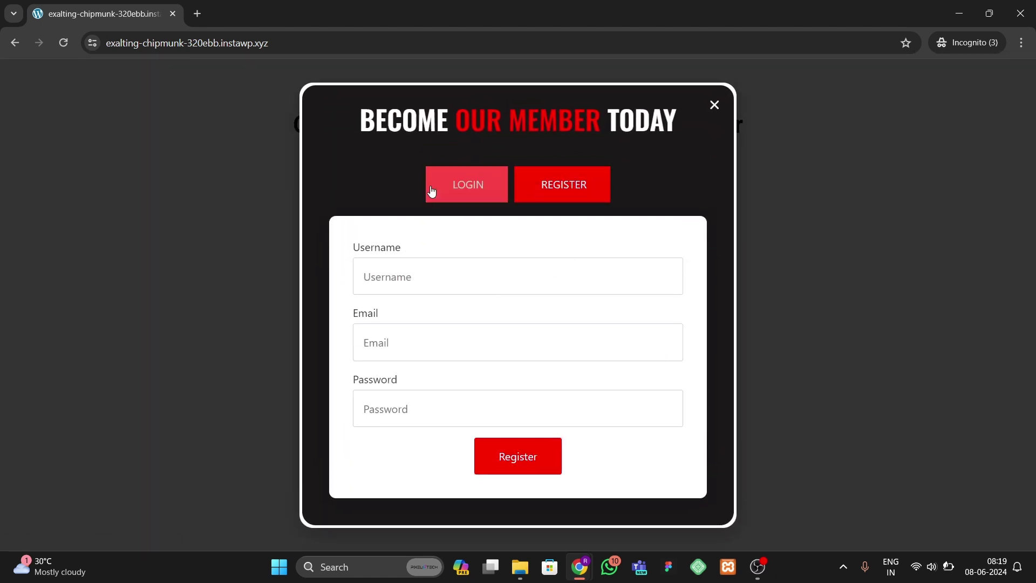
pyautogui.click(430, 192)
pyautogui.click(548, 194)
pyautogui.click(462, 201)
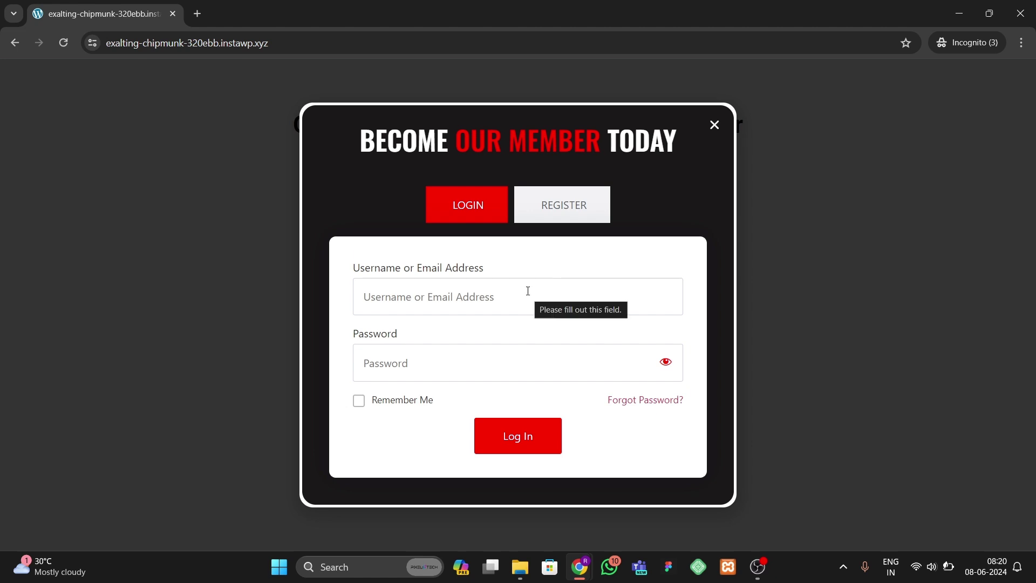
pyautogui.click(552, 211)
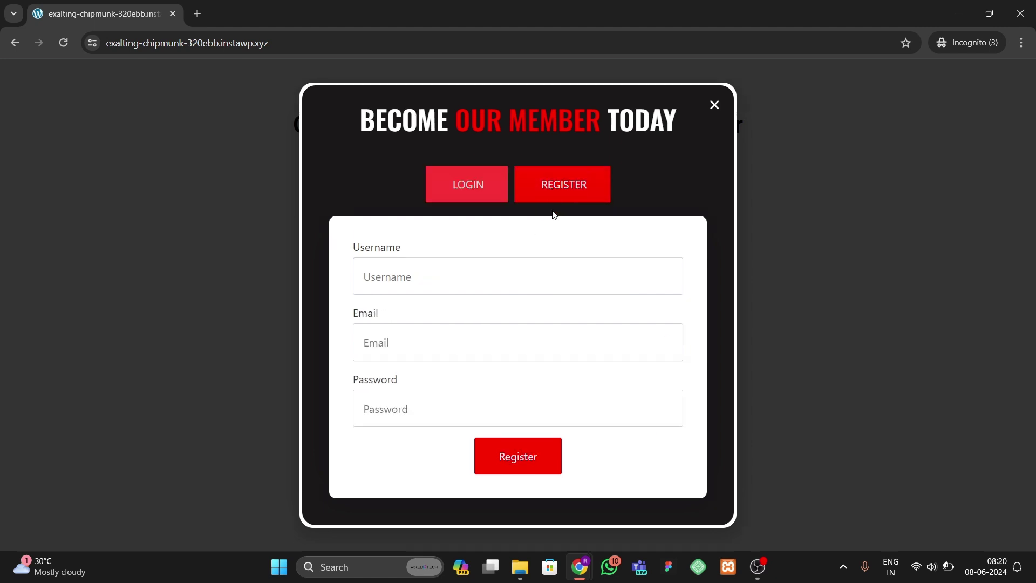
# Enter the new member's username, email and password and submit the registration.
pyautogui.click(458, 274)
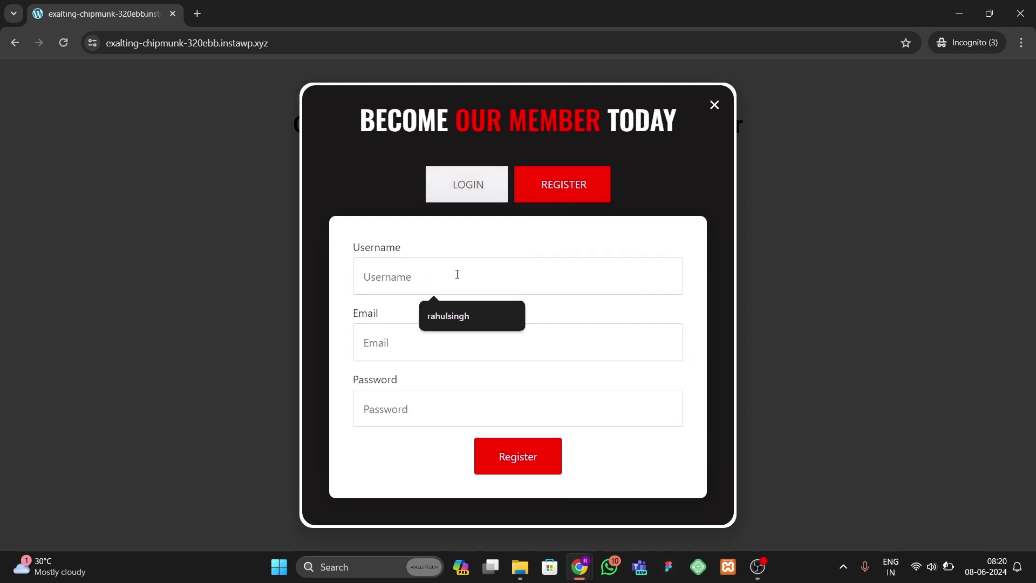
pyautogui.press('BackSpace')
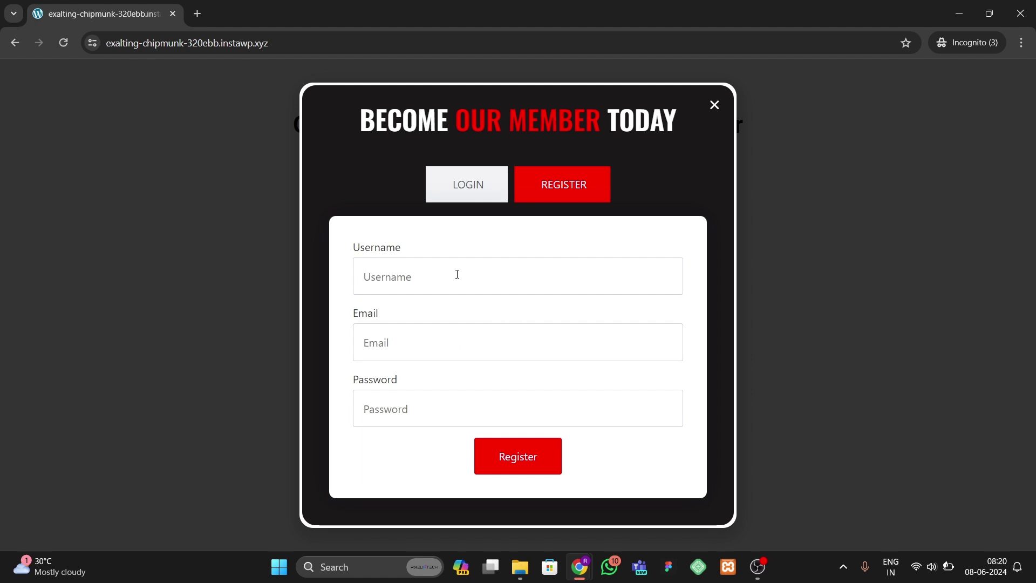
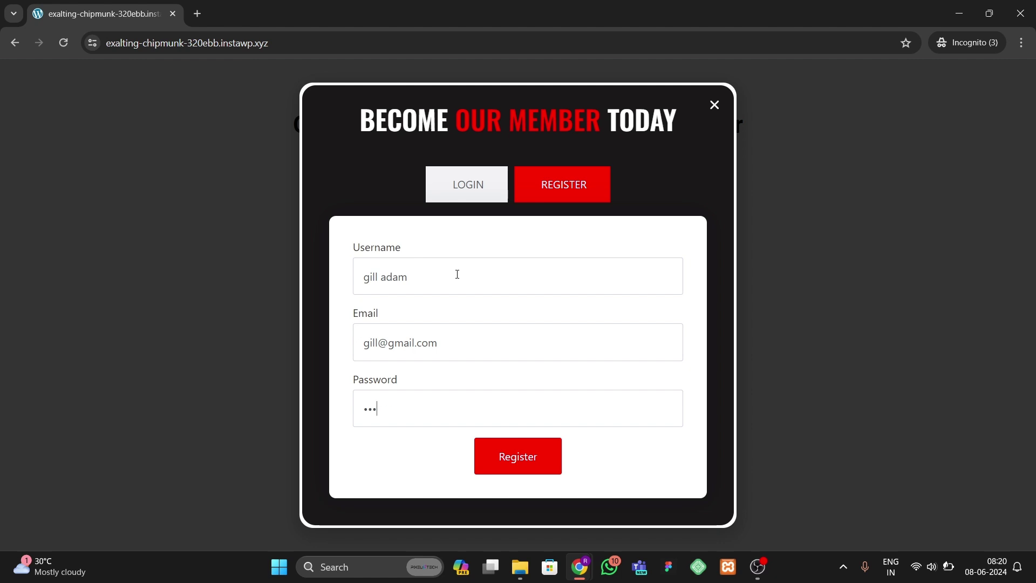
pyautogui.click(528, 463)
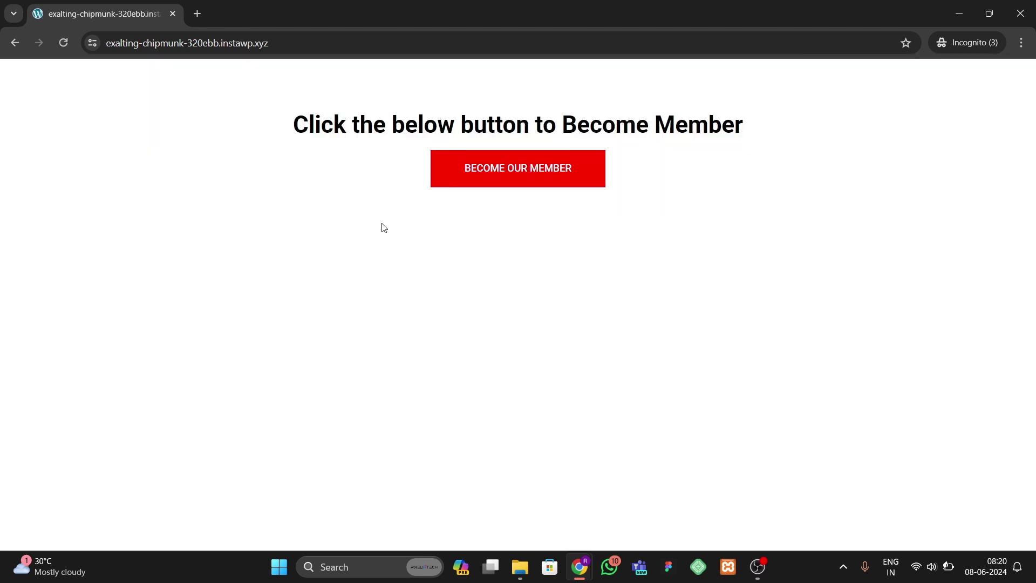
# In the admin window, open All Users to find the new Subscriber.
pyautogui.moveTo(579, 567)
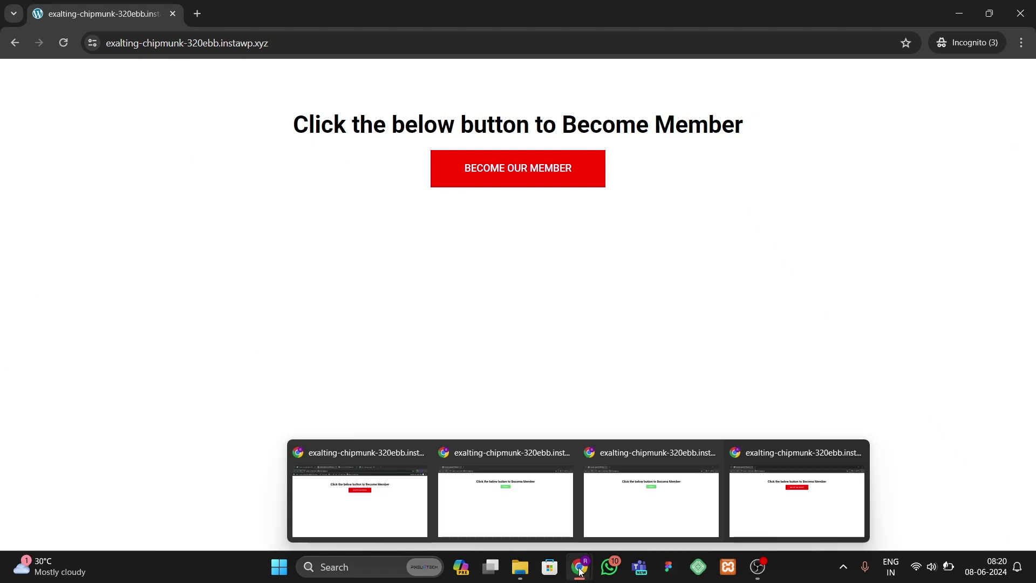
pyautogui.click(343, 516)
pyautogui.click(121, 11)
pyautogui.scroll(10, 56, 248)
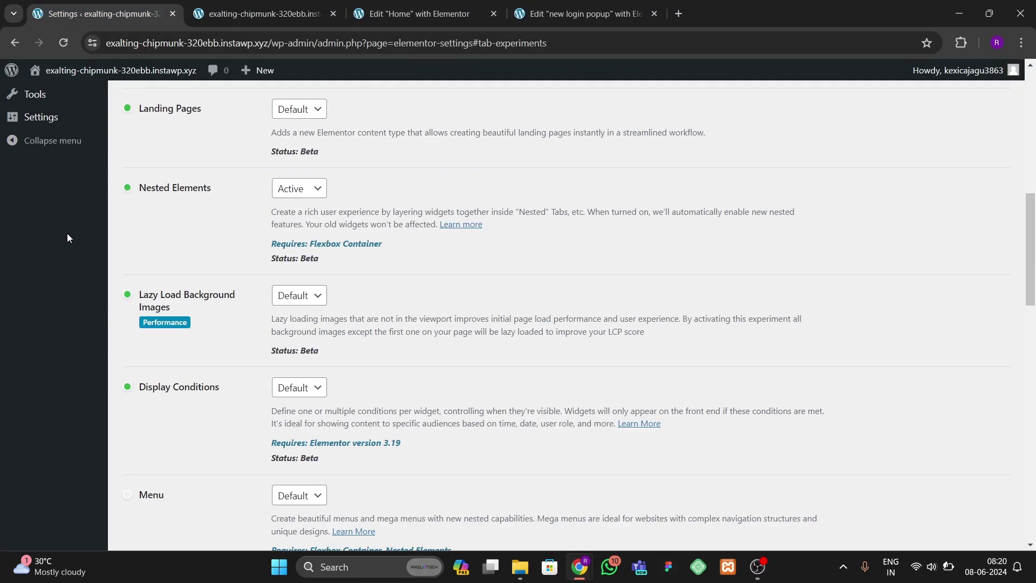
pyautogui.scroll(5, 41, 258)
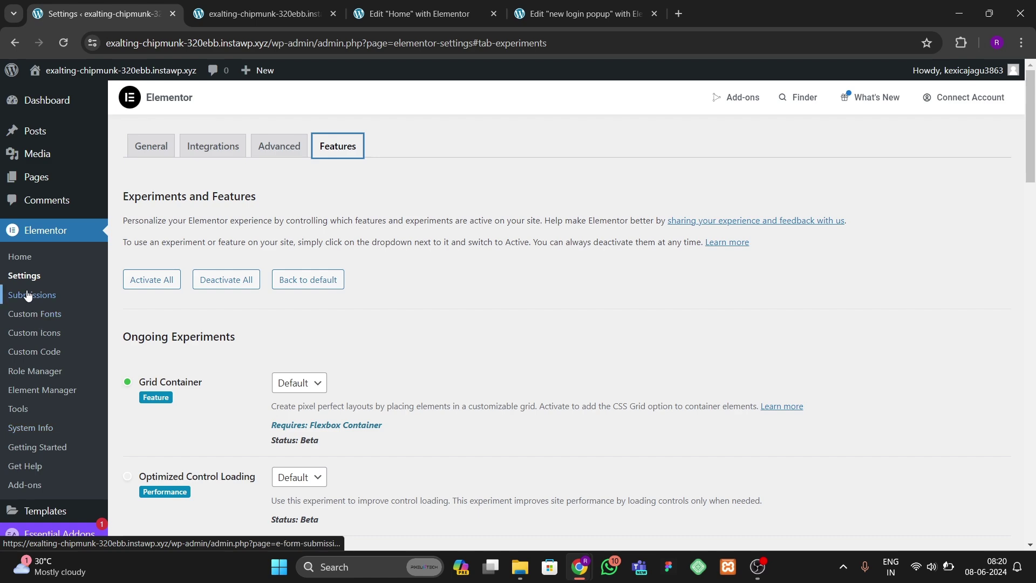
pyautogui.scroll(-5, 45, 331)
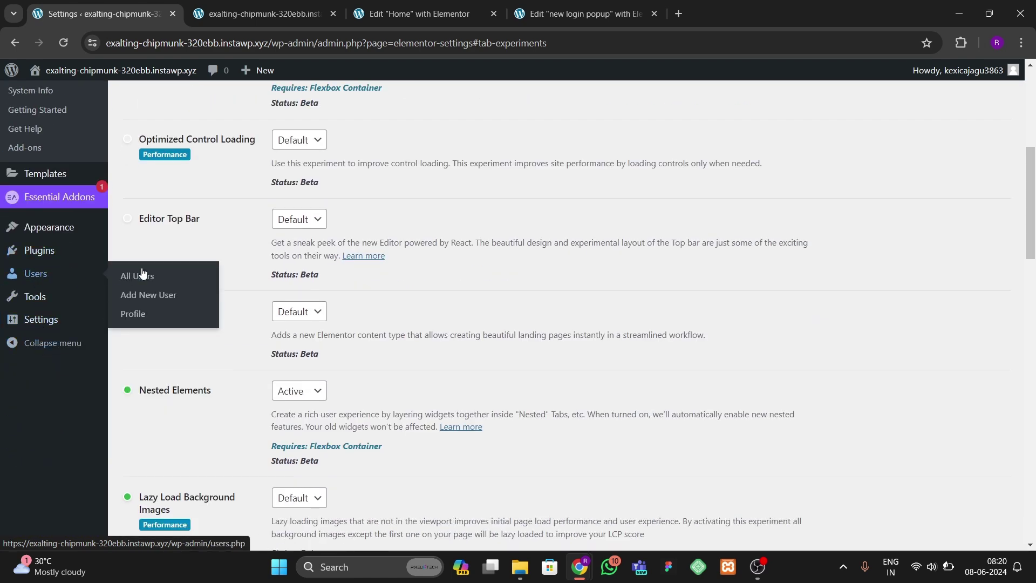
pyautogui.click(150, 286)
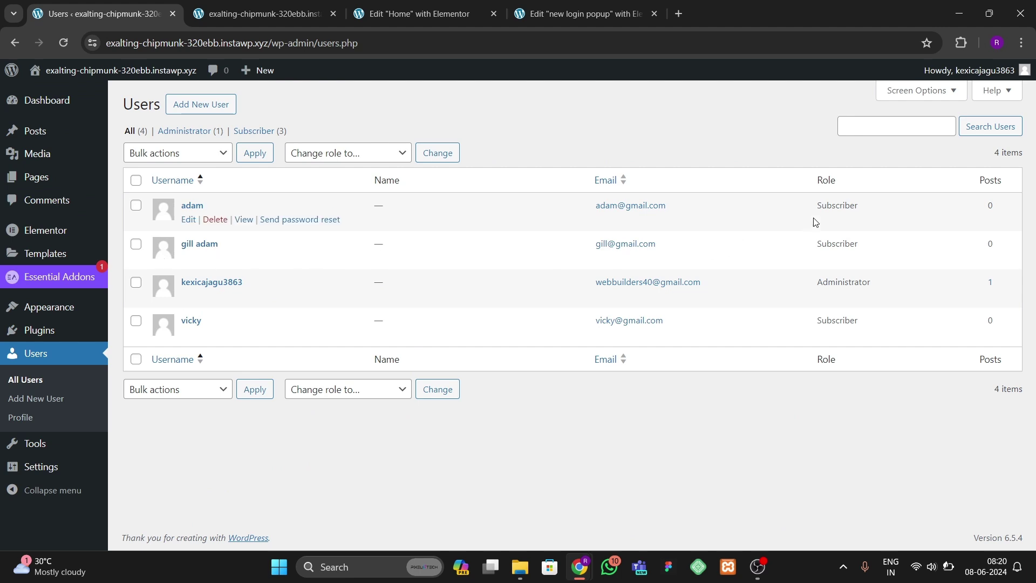
# Check General Settings: anyone can register, with Subscriber as the New User Default Role.
pyautogui.moveTo(219, 265)
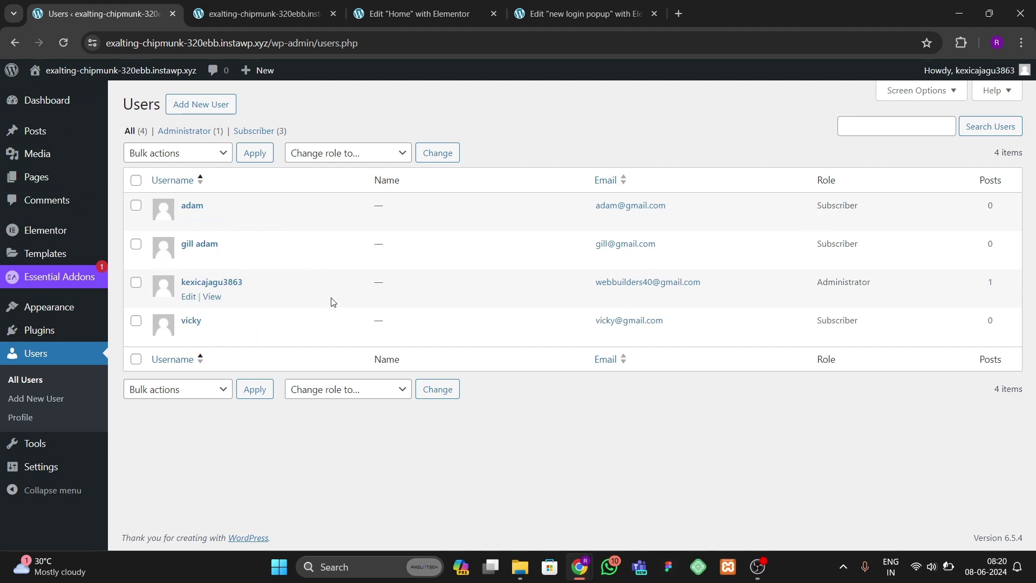
pyautogui.moveTo(42, 468)
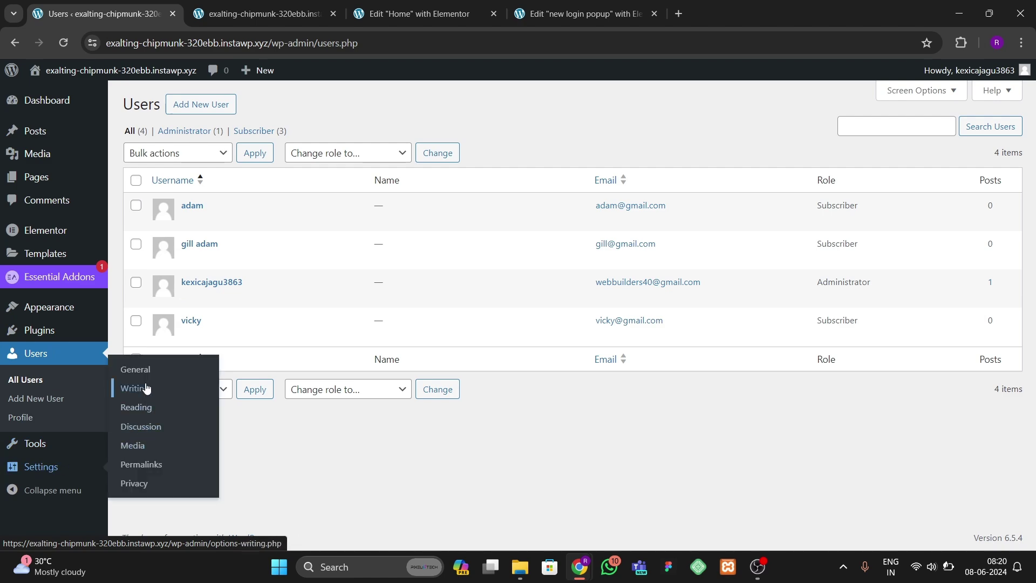
pyautogui.click(159, 367)
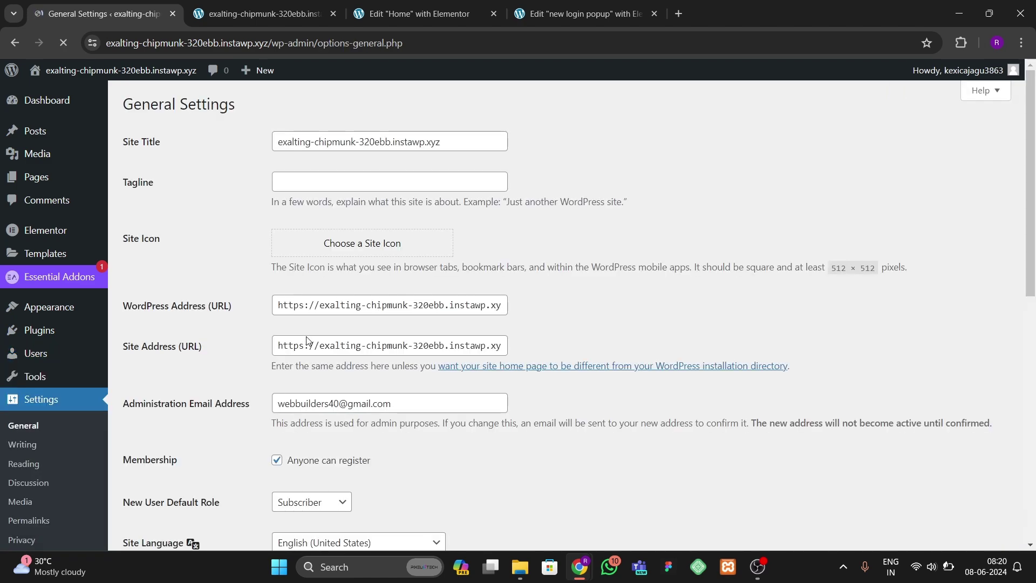
pyautogui.scroll(-5, 235, 356)
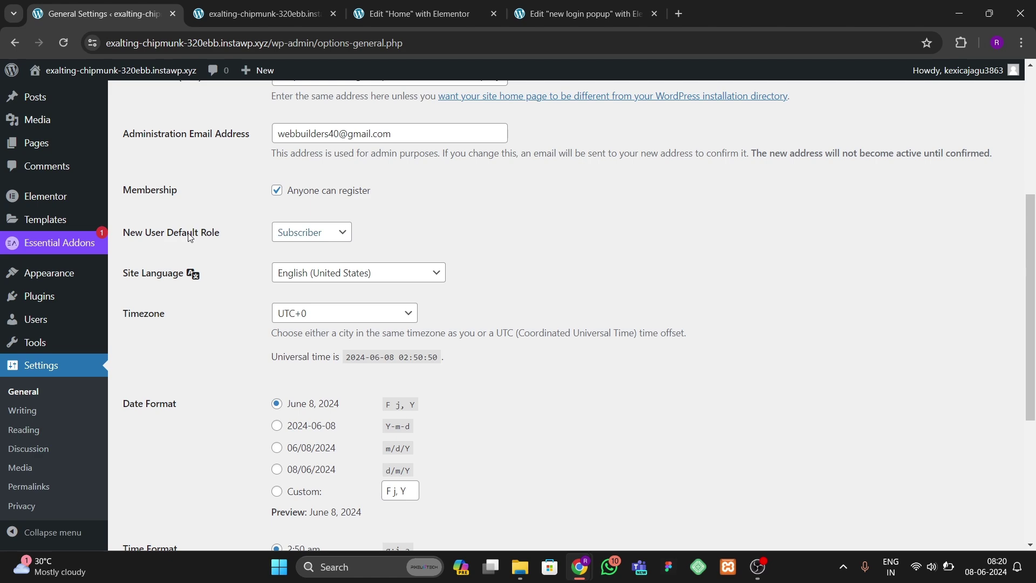
pyautogui.click(289, 234)
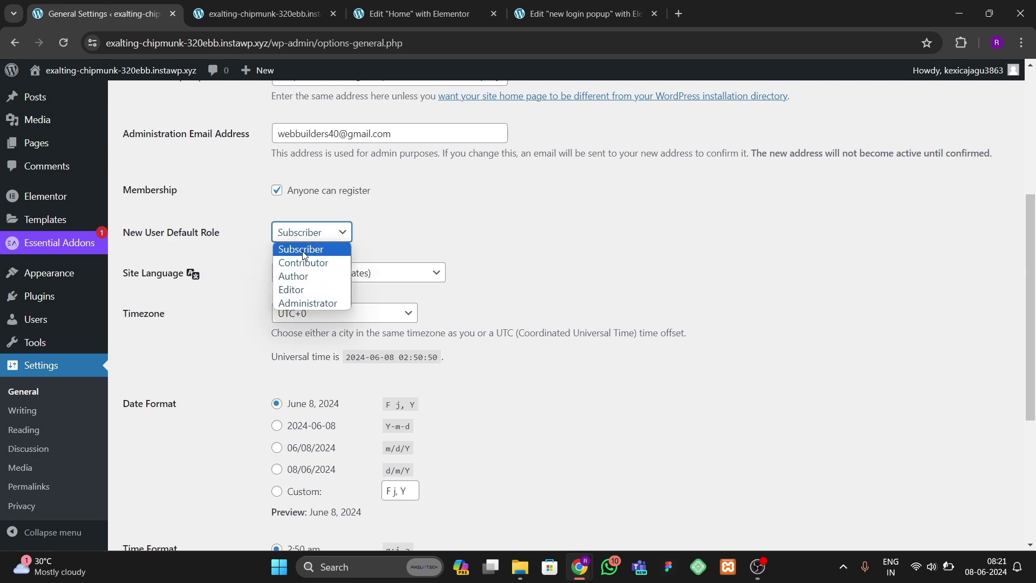
pyautogui.click(303, 248)
pyautogui.scroll(-5, 208, 364)
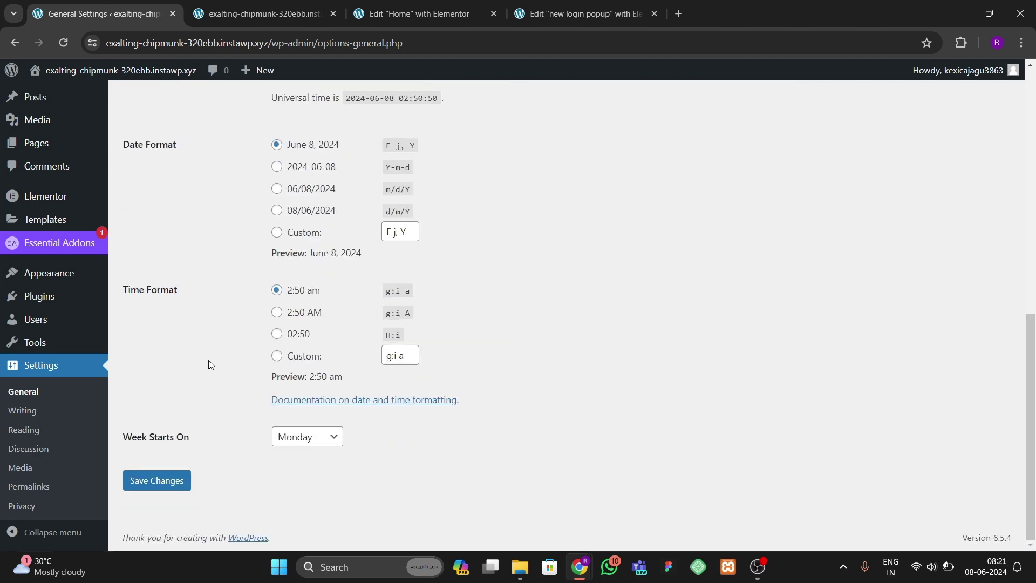
pyautogui.scroll(5, 209, 365)
pyautogui.scroll(5, 210, 365)
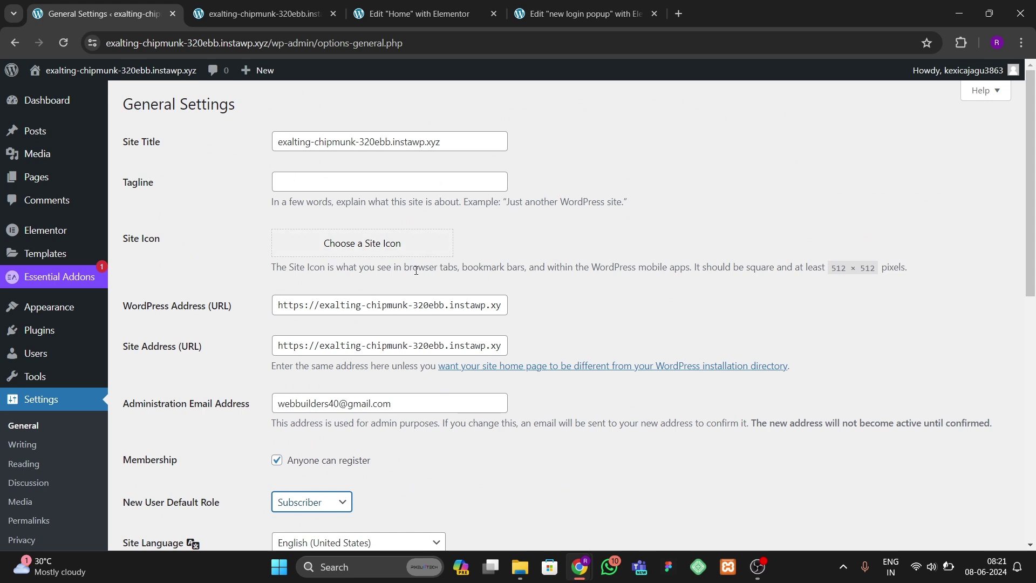
pyautogui.click(262, 13)
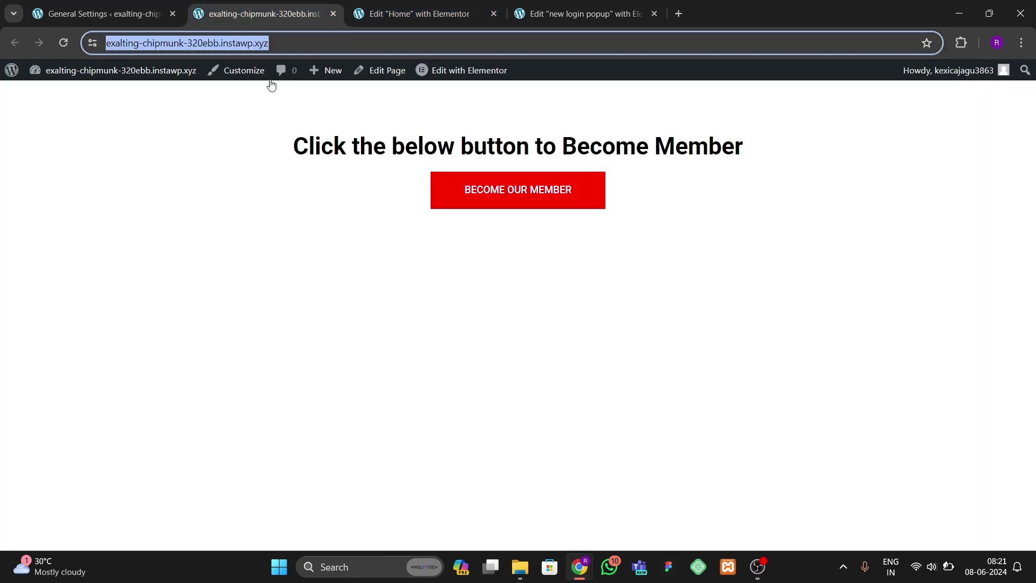
# Reopen the membership popup in incognito to see the 'Registration completed successfully' notice on REGISTER.
pyautogui.click(477, 199)
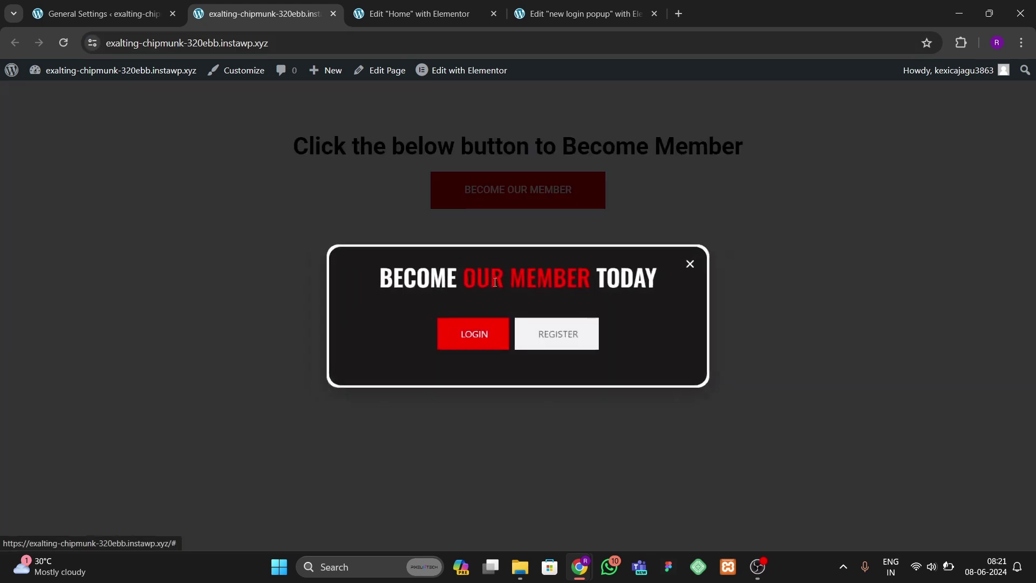
pyautogui.click(587, 445)
pyautogui.moveTo(579, 566)
pyautogui.click(711, 508)
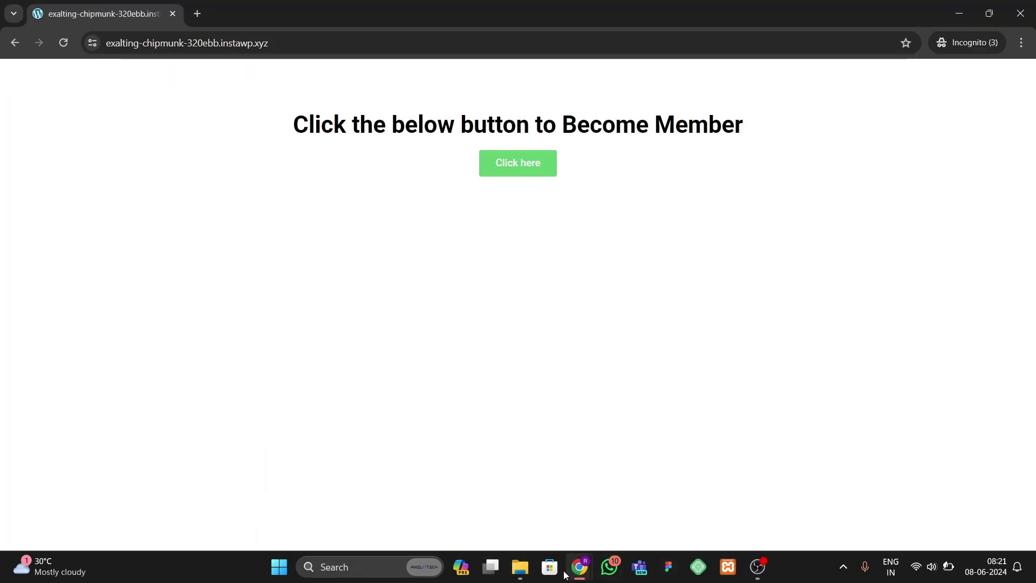
pyautogui.click(741, 526)
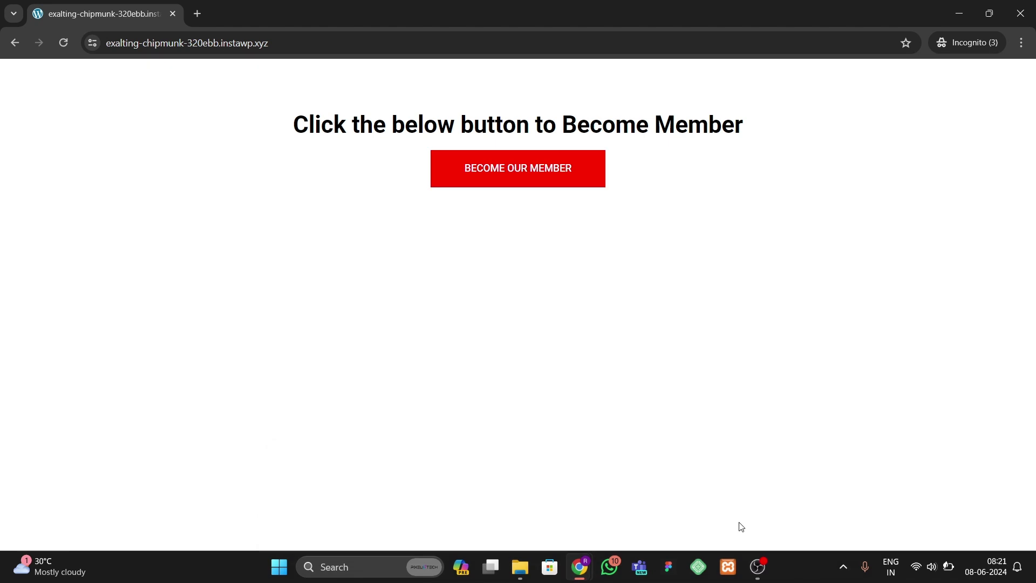
pyautogui.click(534, 185)
pyautogui.click(565, 214)
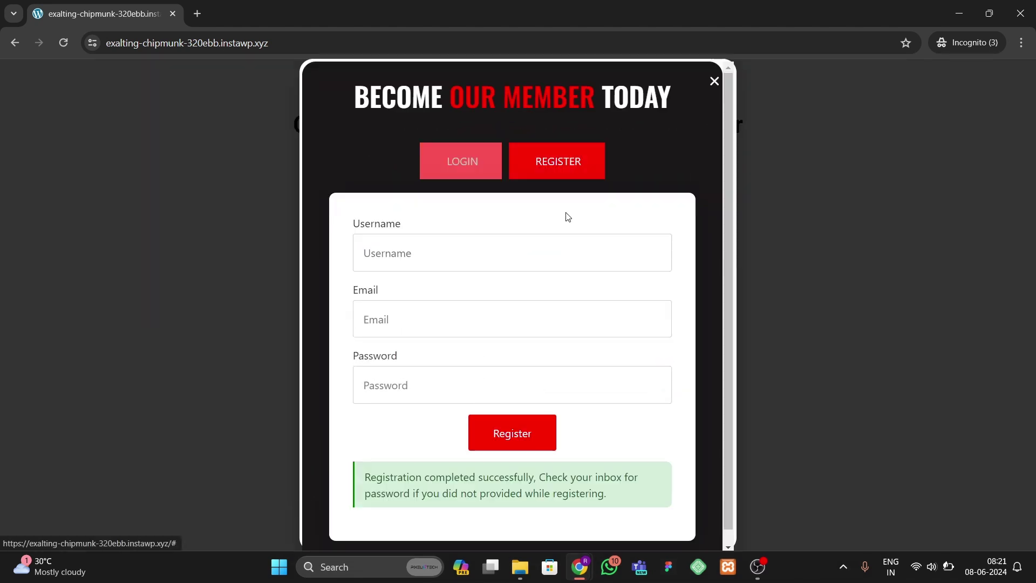